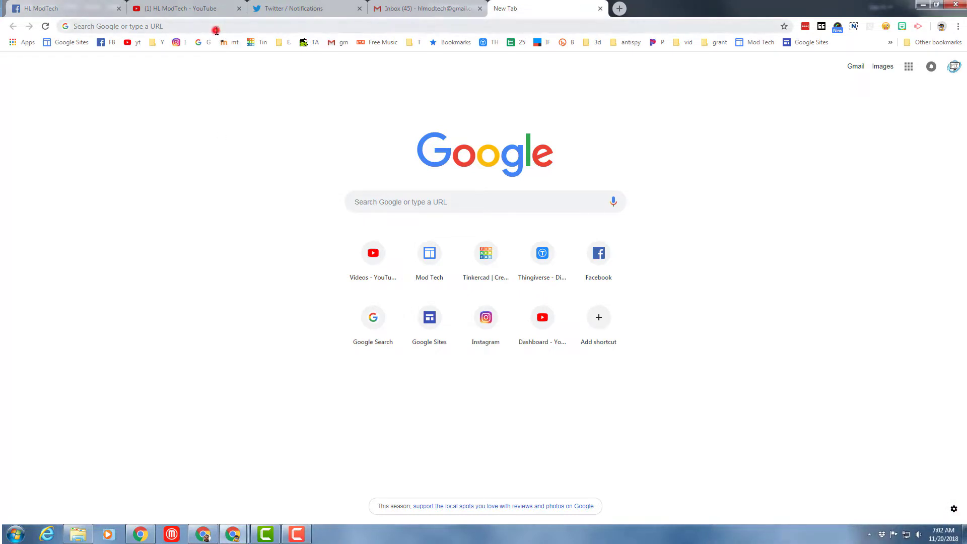
Search Google for 'my.sketchup', open the SketchUp Free page and choose Start Modeling.
left_click(216, 26)
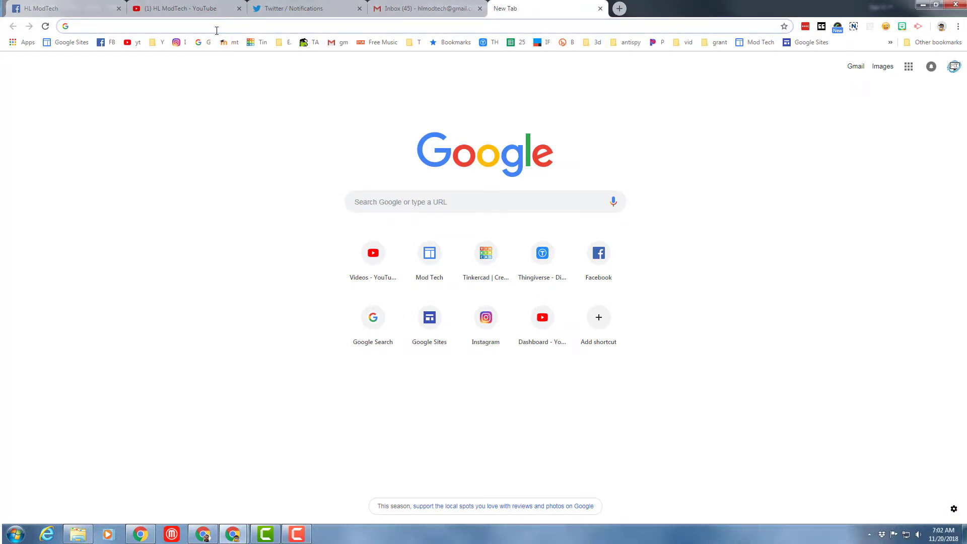
type("my.")
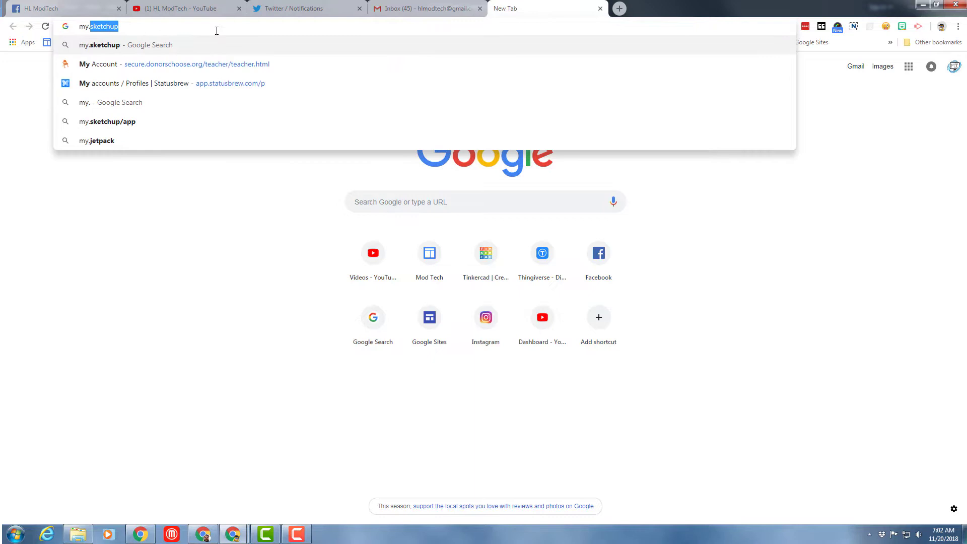
key("Return")
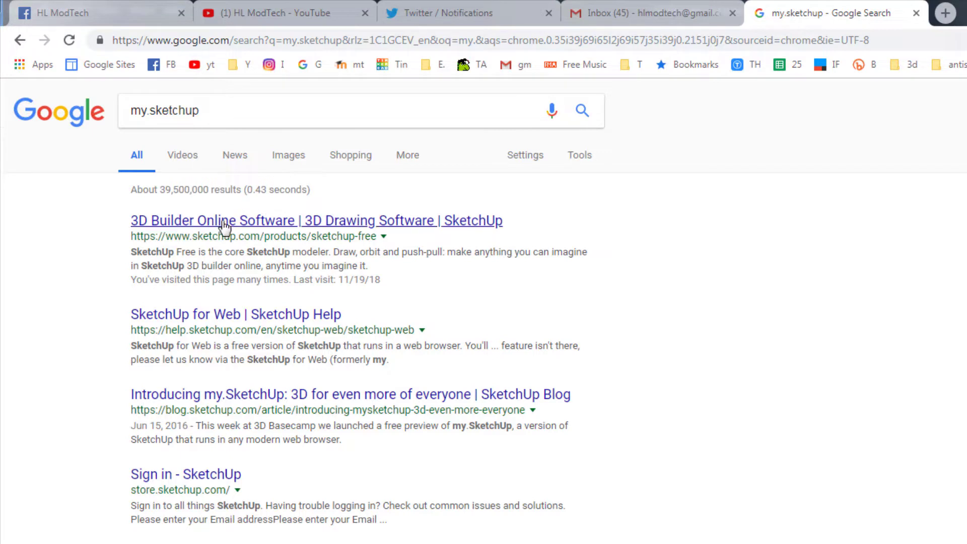
left_click(302, 223)
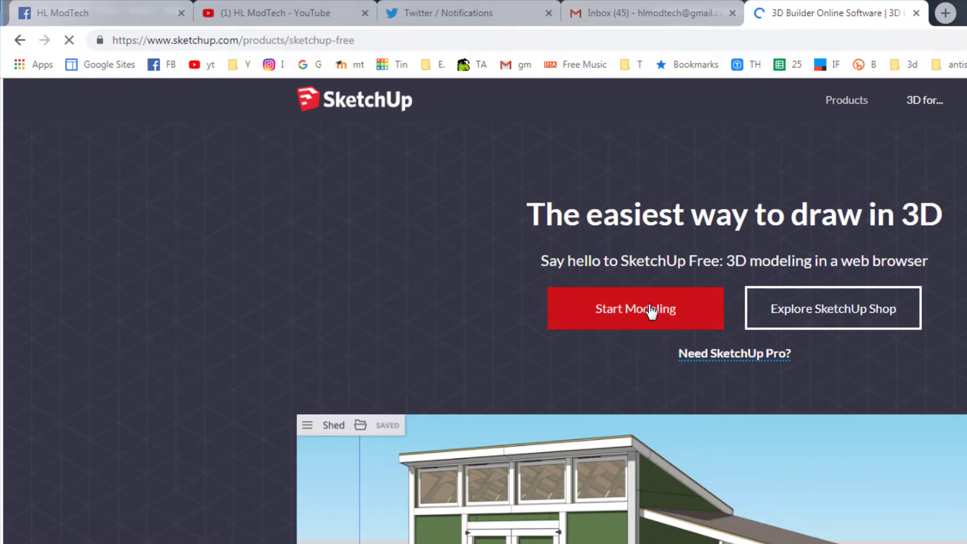
left_click(649, 311)
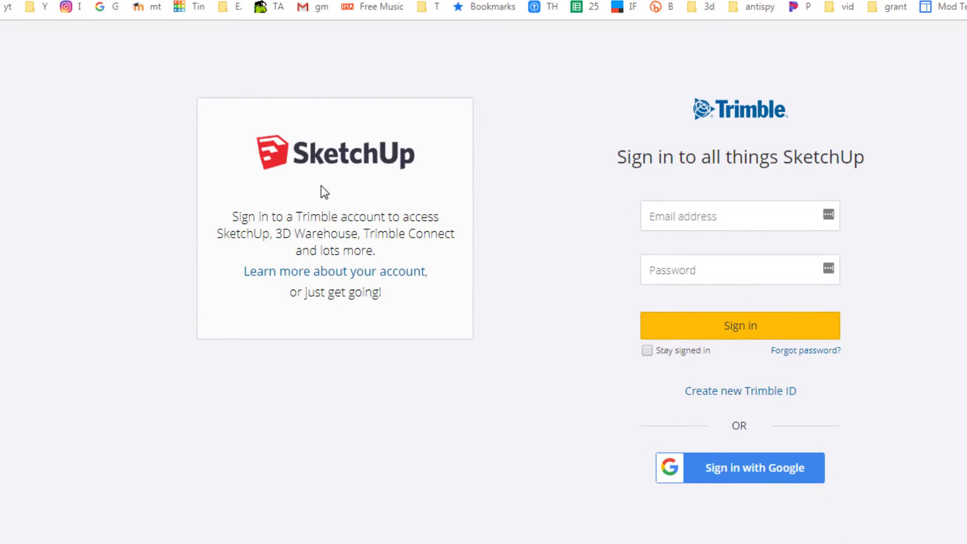
Sign in with Google, accept the privacy notice, and save the model as 'wilder vt'.
left_click(732, 472)
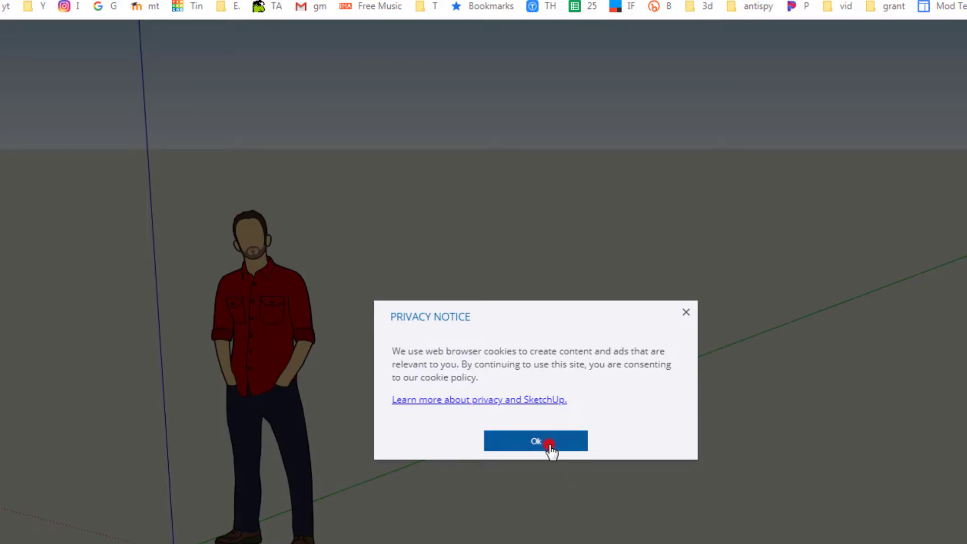
left_click(544, 441)
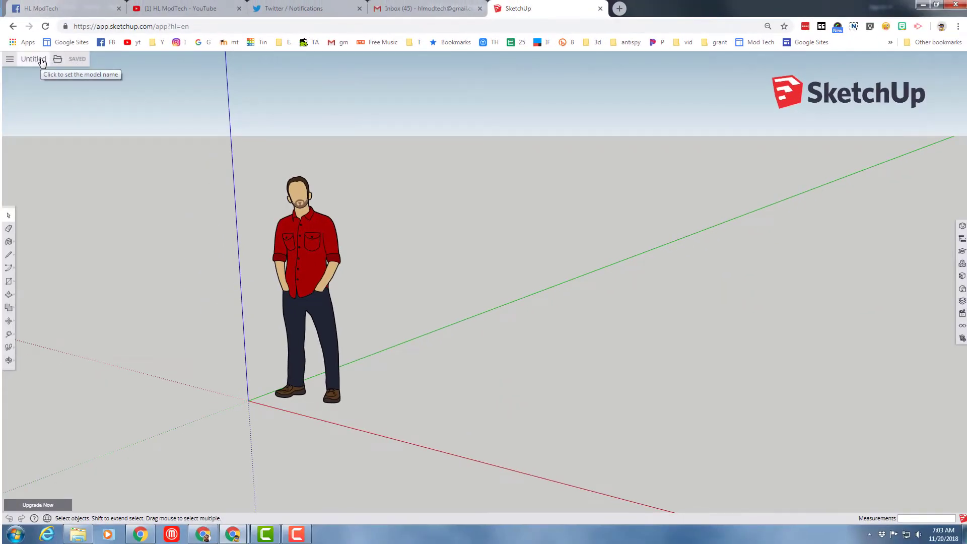
left_click(9, 59)
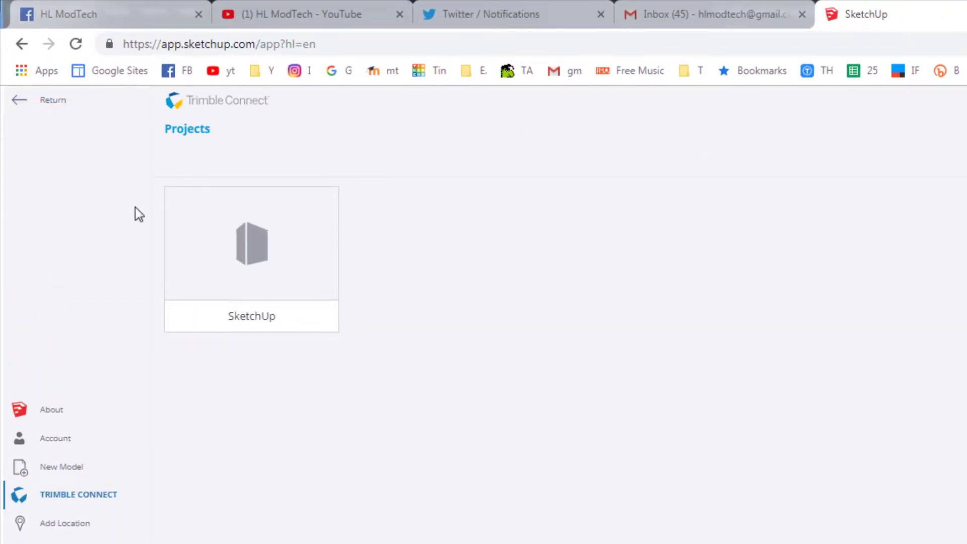
left_click(242, 279)
type("wilder yt")
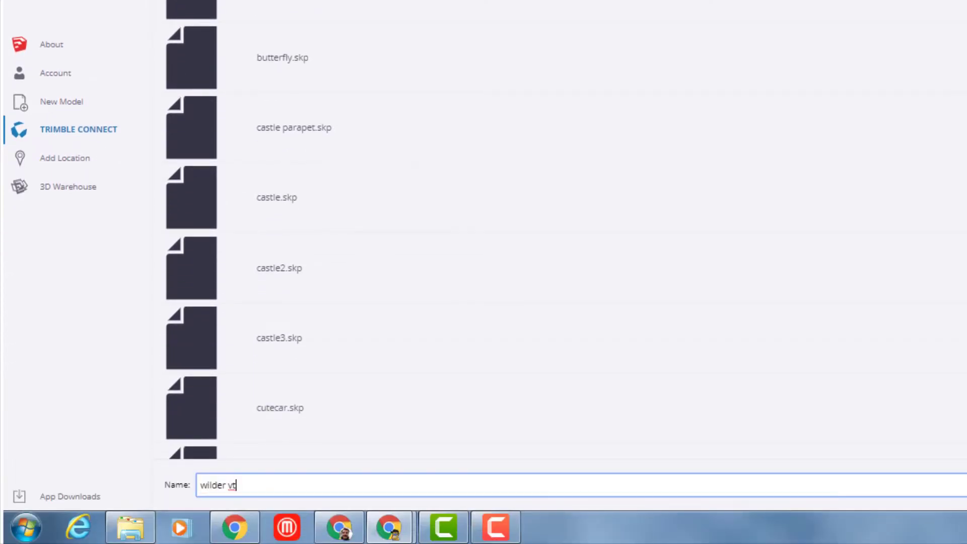
key("Return")
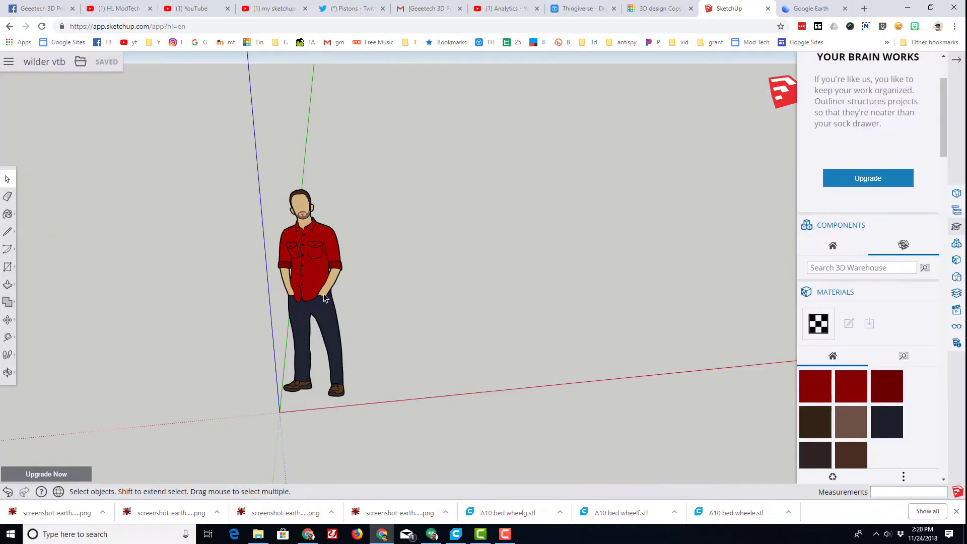
Delete the standing person figure, then browse the Add Location map and return to modeling.
left_click(324, 293)
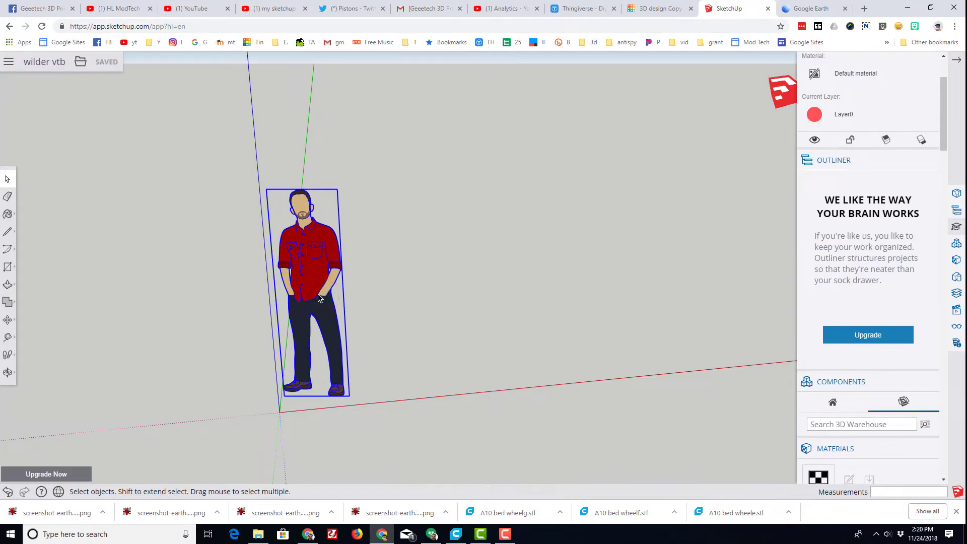
key("Delete")
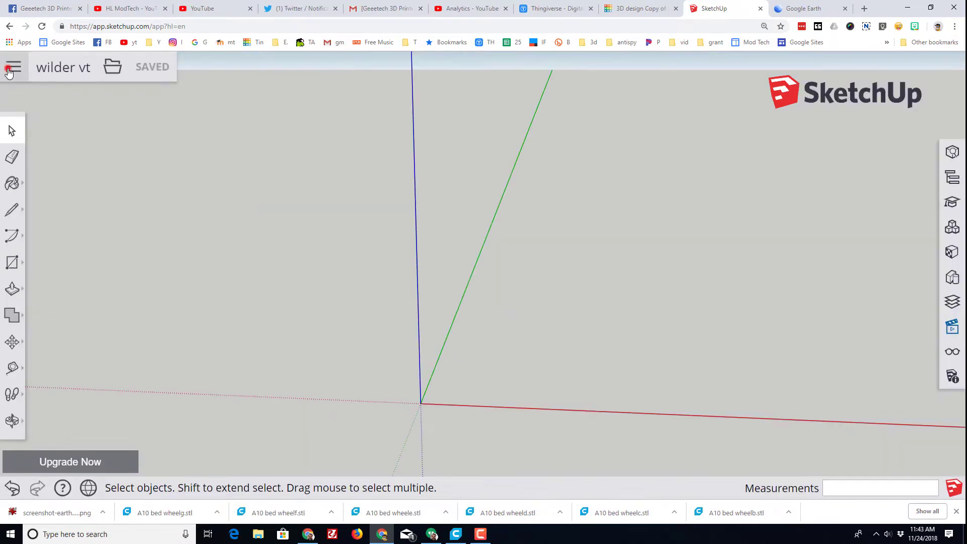
left_click(10, 70)
left_click(73, 331)
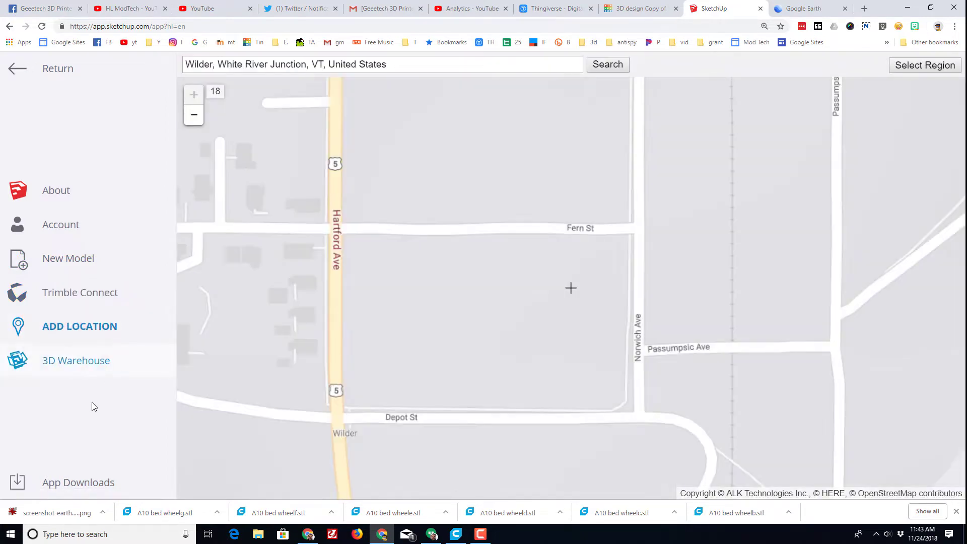
scroll(318, 262, "down", 1)
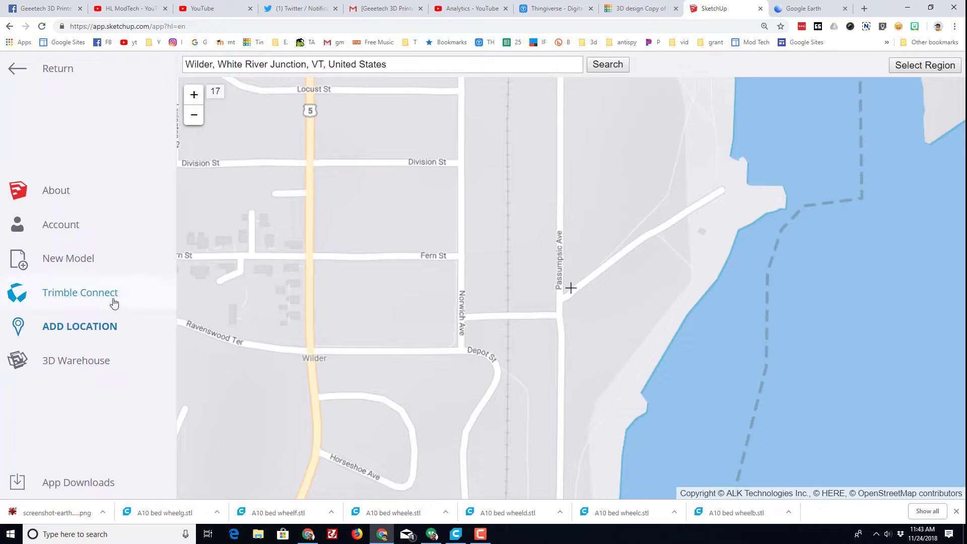
scroll(441, 300, "up", 1)
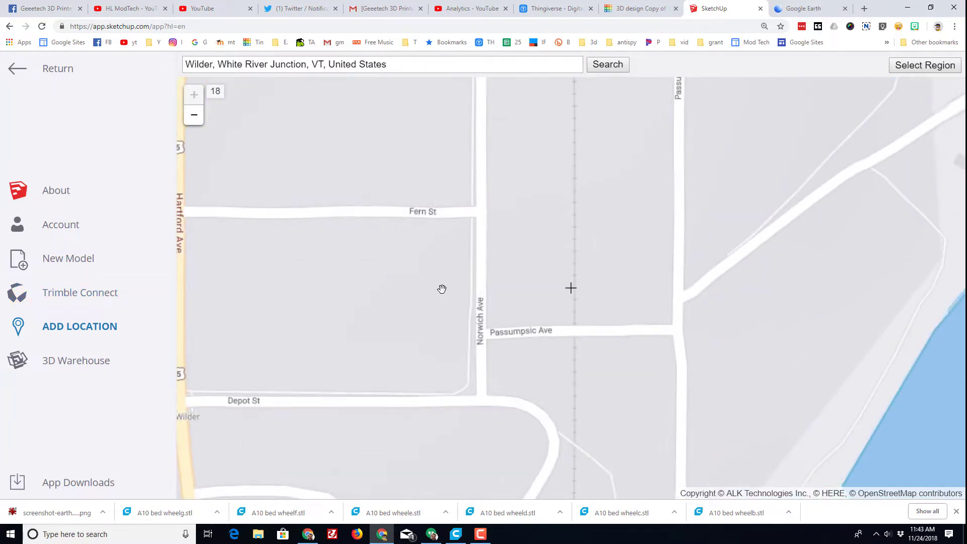
scroll(420, 282, "down", 2)
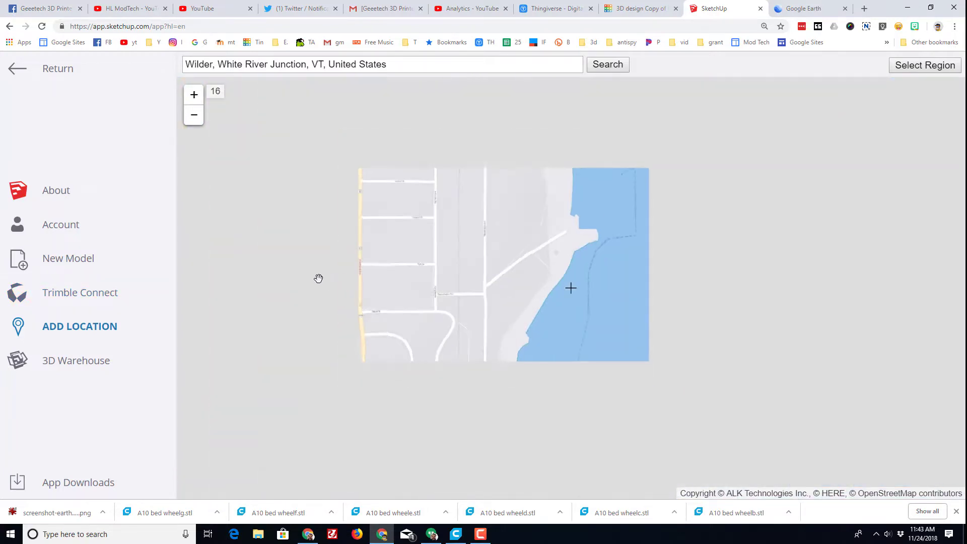
left_click(21, 71)
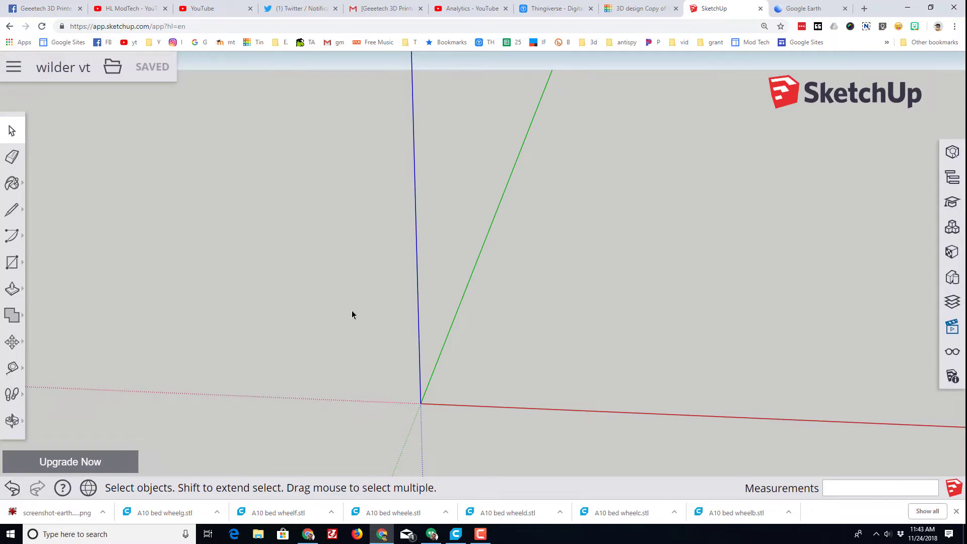
In Google Earth, centre the school building and measure its side as 26.63 m.
key("ctrl+Tab")
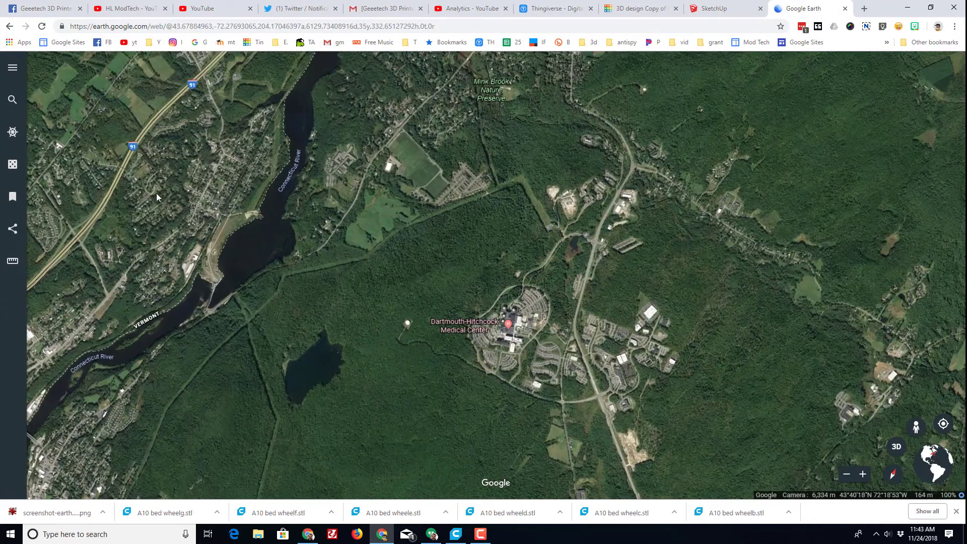
scroll(156, 193, "down", 2)
left_click(11, 99)
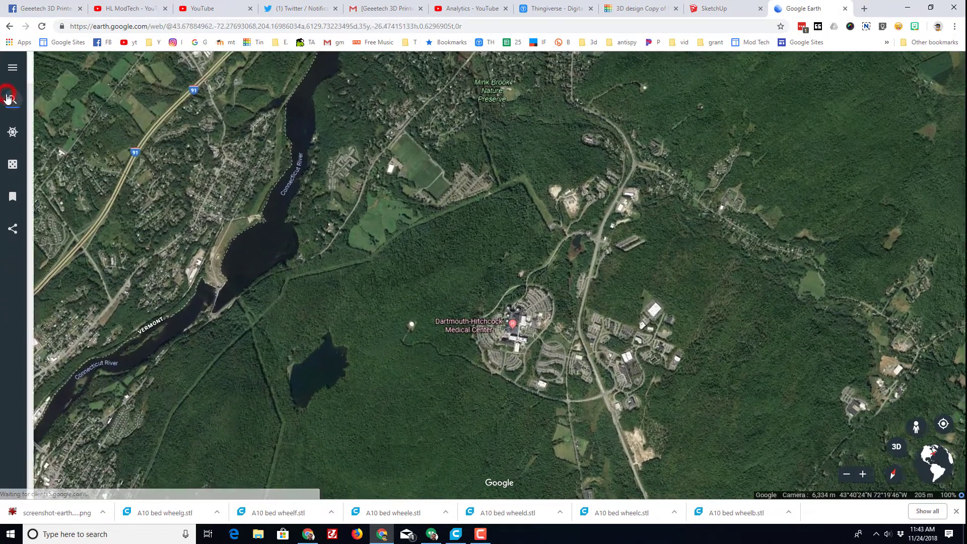
left_click(213, 68)
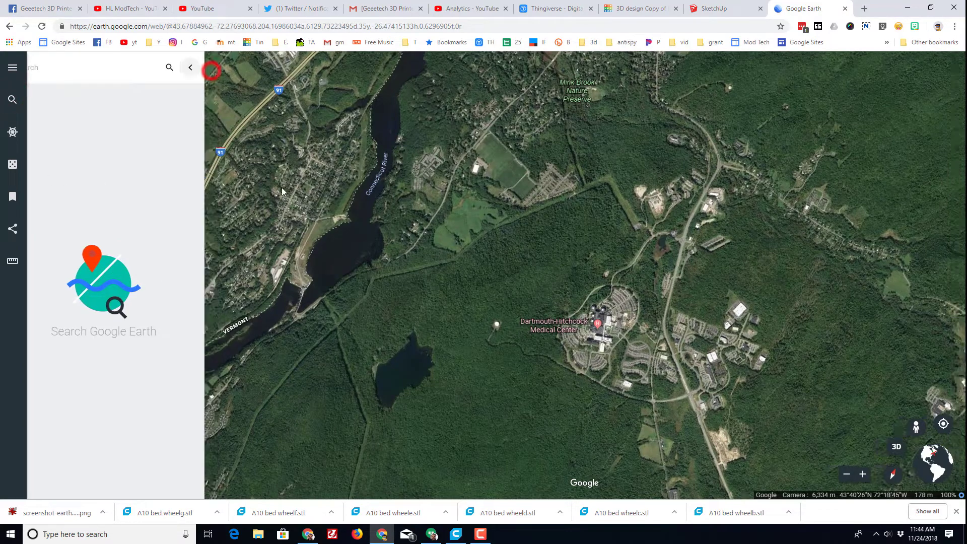
scroll(282, 187, "up", 5)
scroll(171, 186, "up", 5)
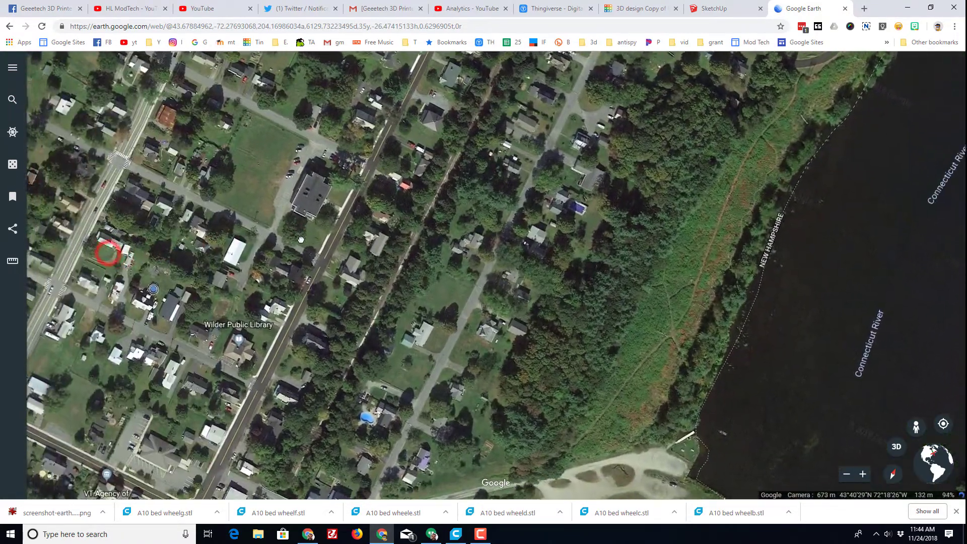
scroll(171, 244, "up", 4)
scroll(303, 240, "up", 3)
mouse_move(272, 263)
left_mouse_down()
mouse_move(291, 325)
mouse_move(339, 306)
left_mouse_up()
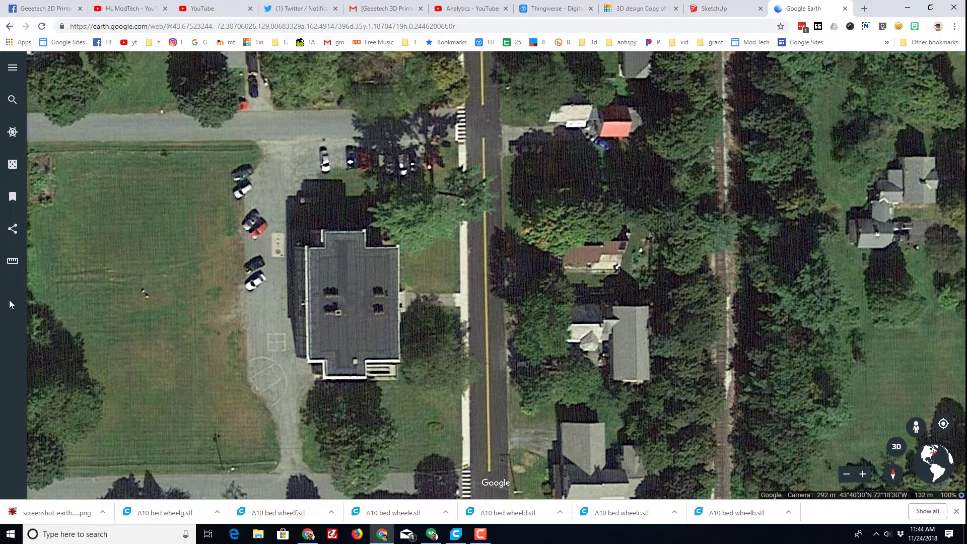
left_click(13, 261)
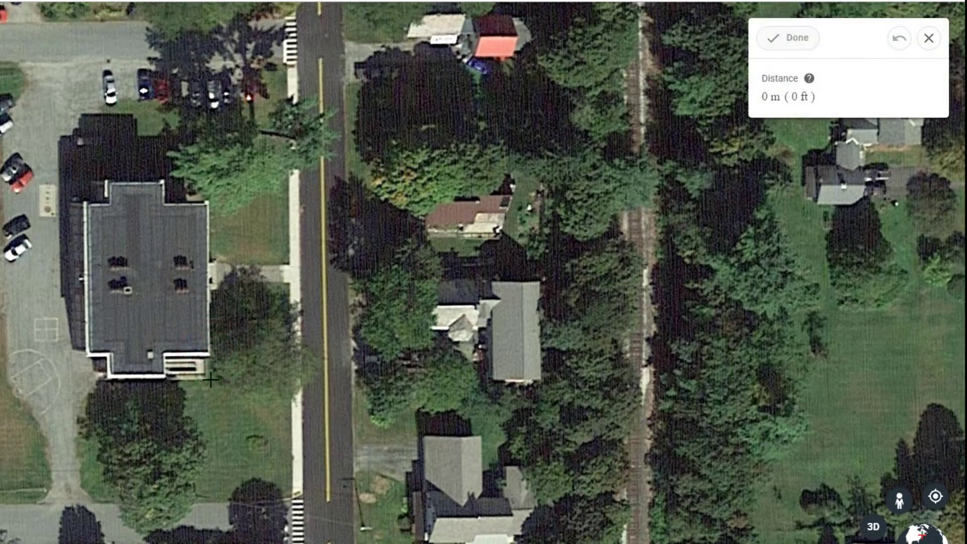
left_click(210, 355)
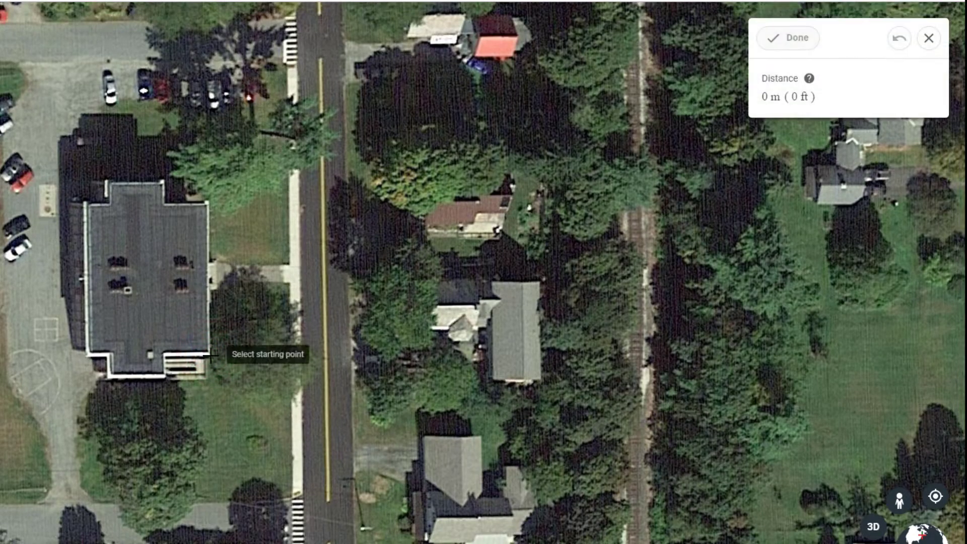
left_click(209, 201)
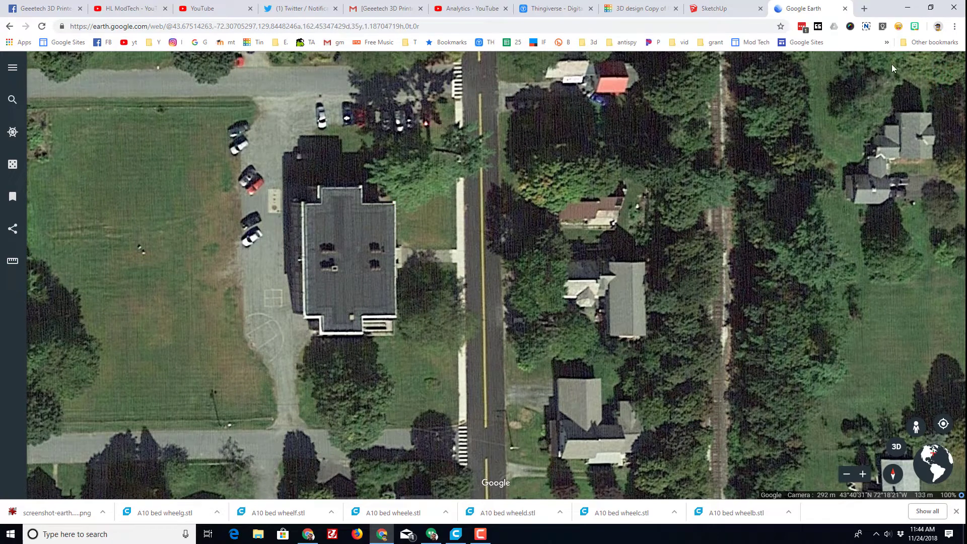
Capture a region screenshot around the school building and save it as a PNG.
left_click(866, 27)
left_click(780, 108)
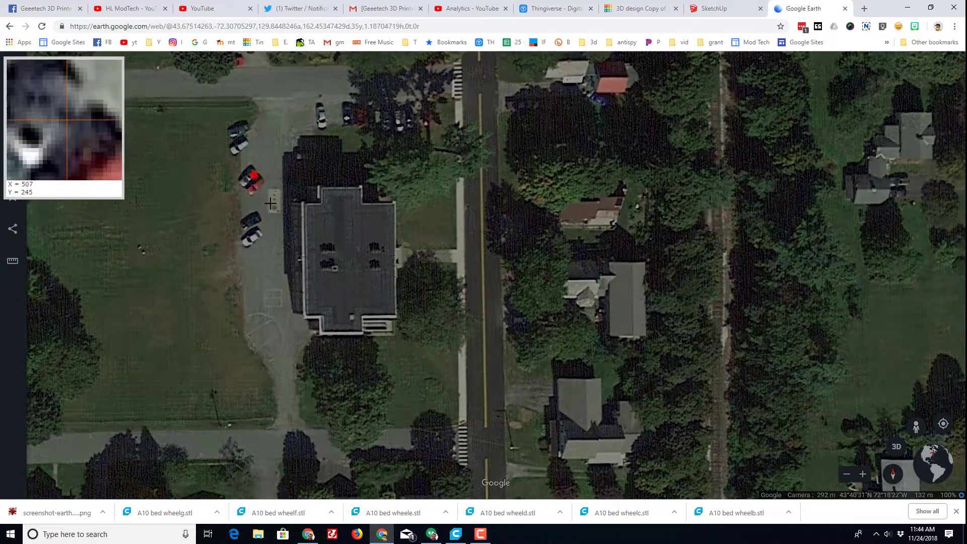
left_click_drag(255, 175, 427, 349)
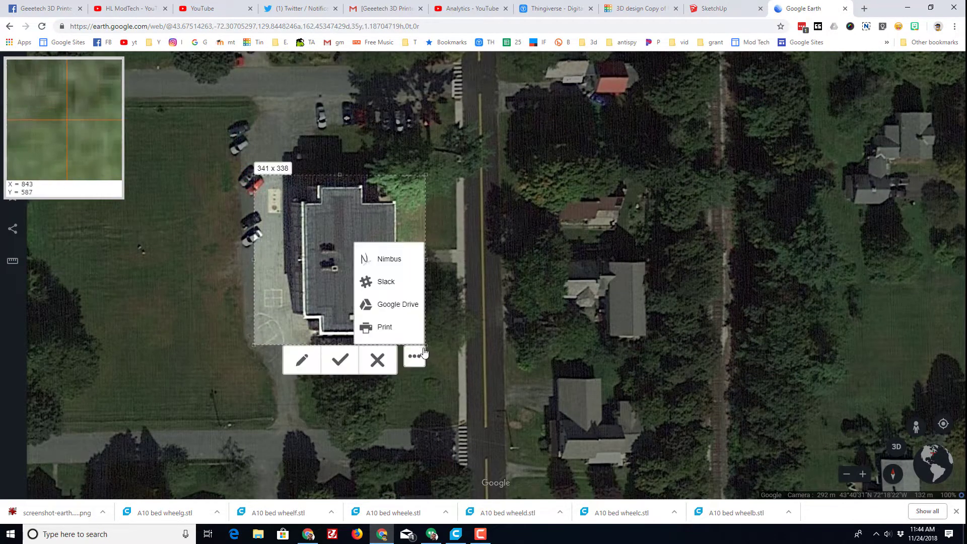
left_click(340, 361)
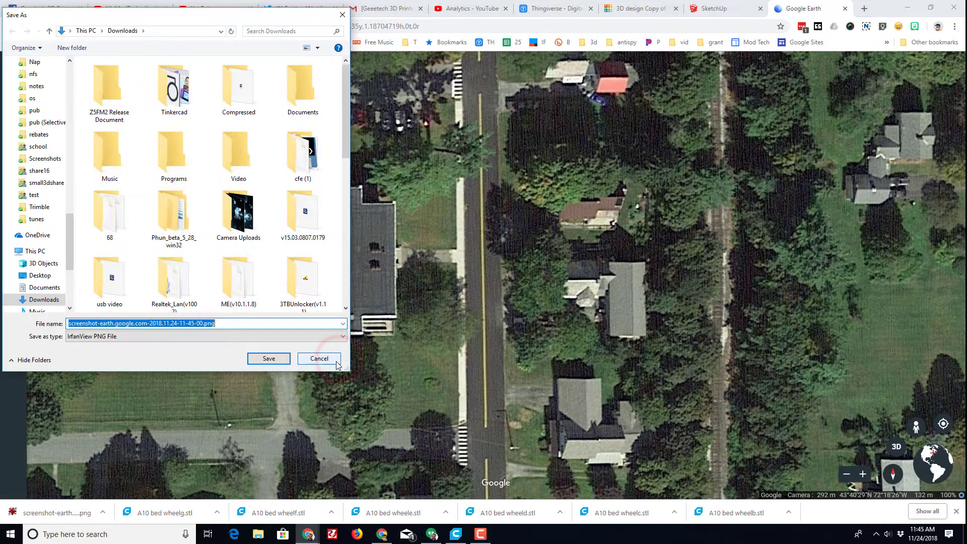
left_click(268, 359)
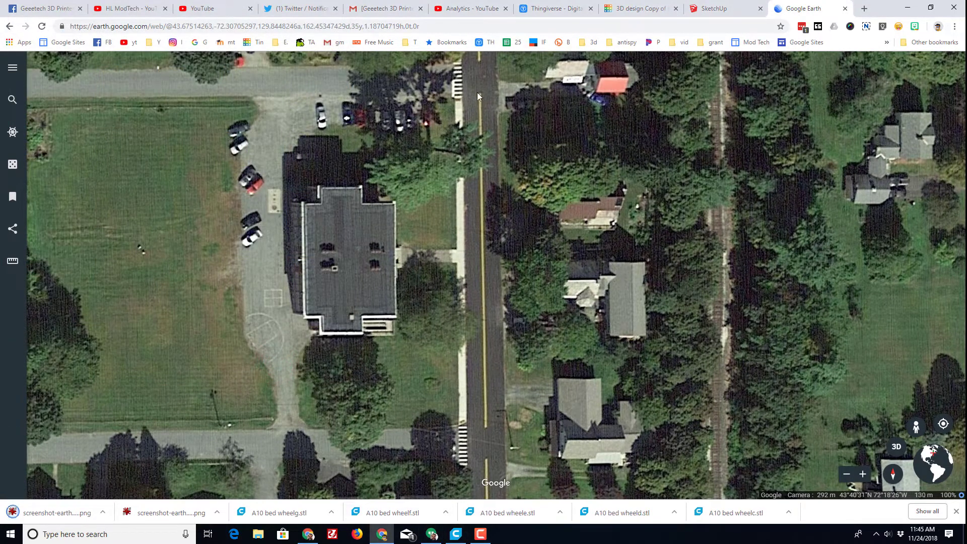
Insert the Google Earth screenshot PNG as an image, anchoring its first corner at the origin.
left_click(714, 9)
left_click(112, 67)
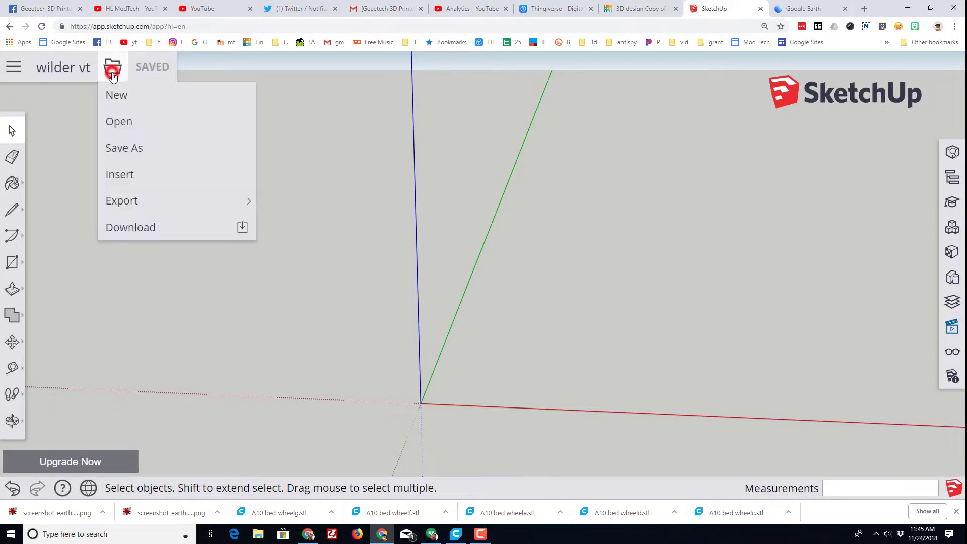
left_click(121, 175)
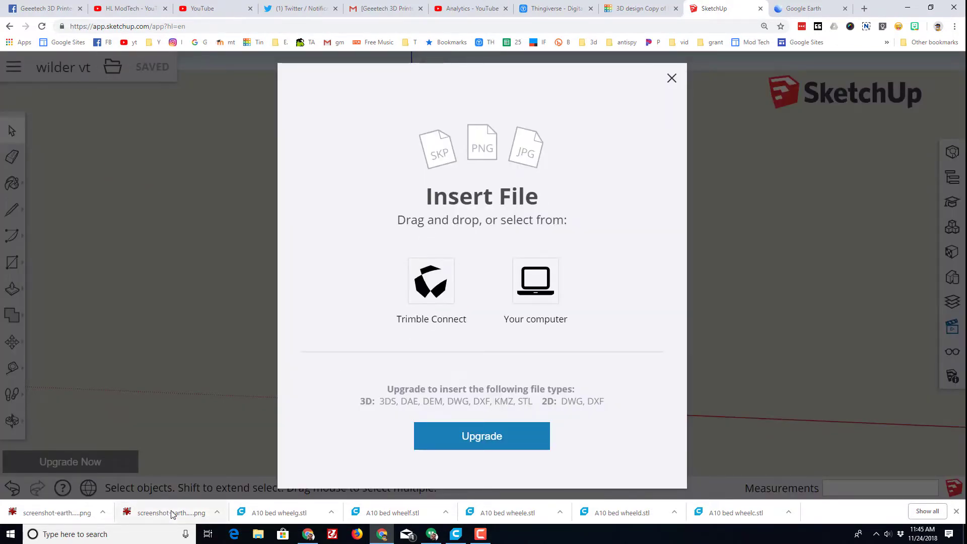
left_click(258, 534)
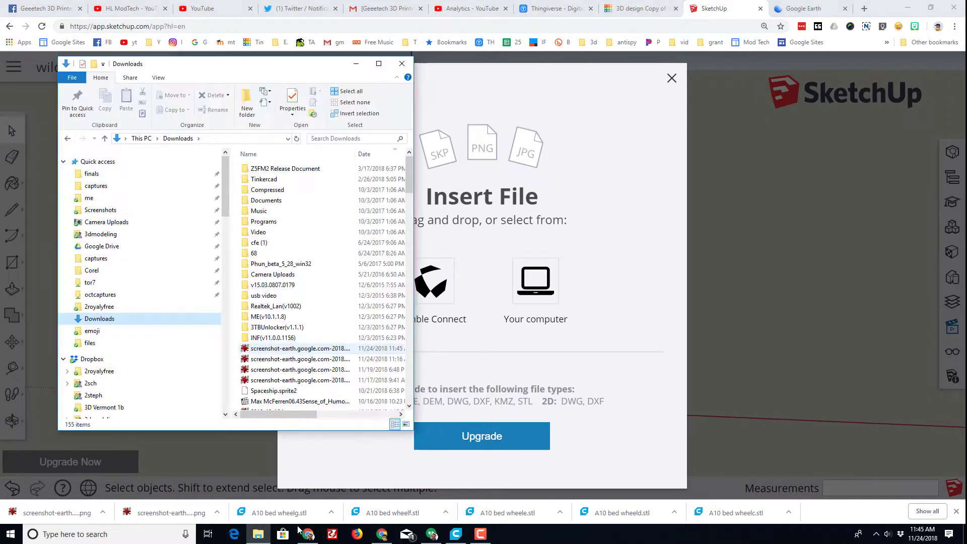
left_click_drag(282, 349, 484, 263)
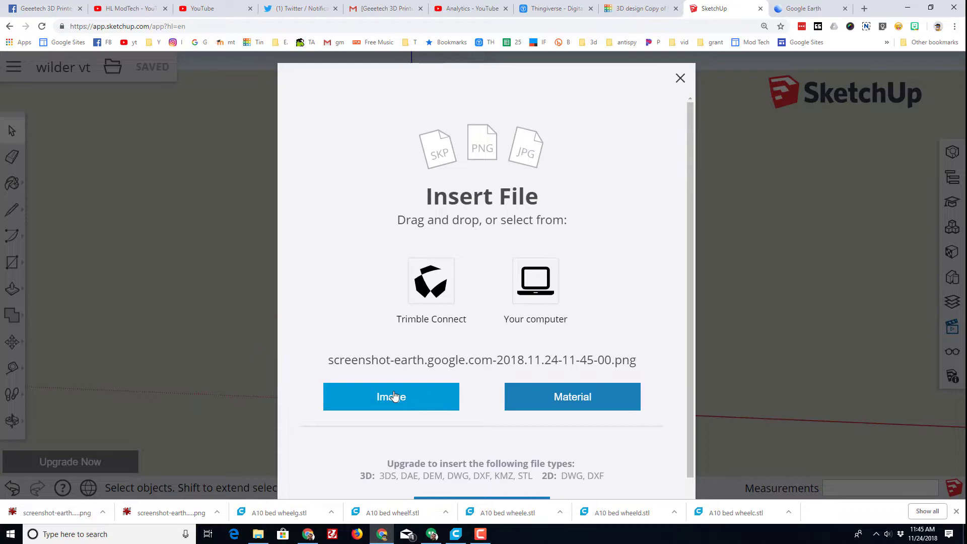
left_click(397, 397)
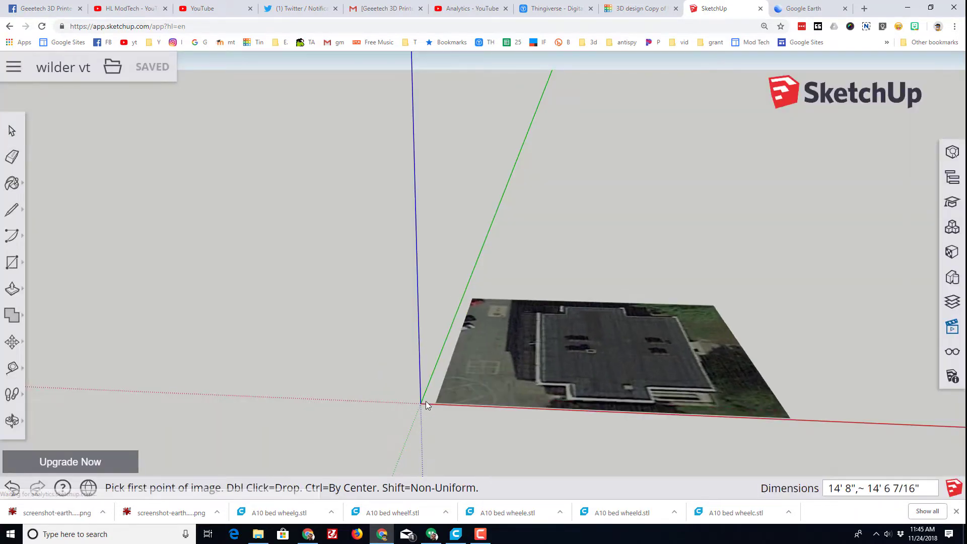
left_click(433, 401)
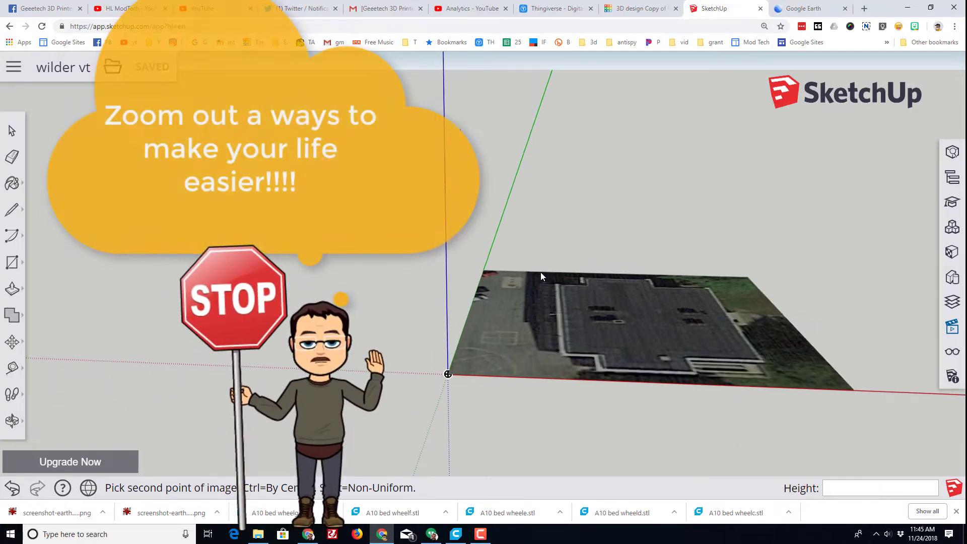
middle_click_drag(538, 352, 642, 331)
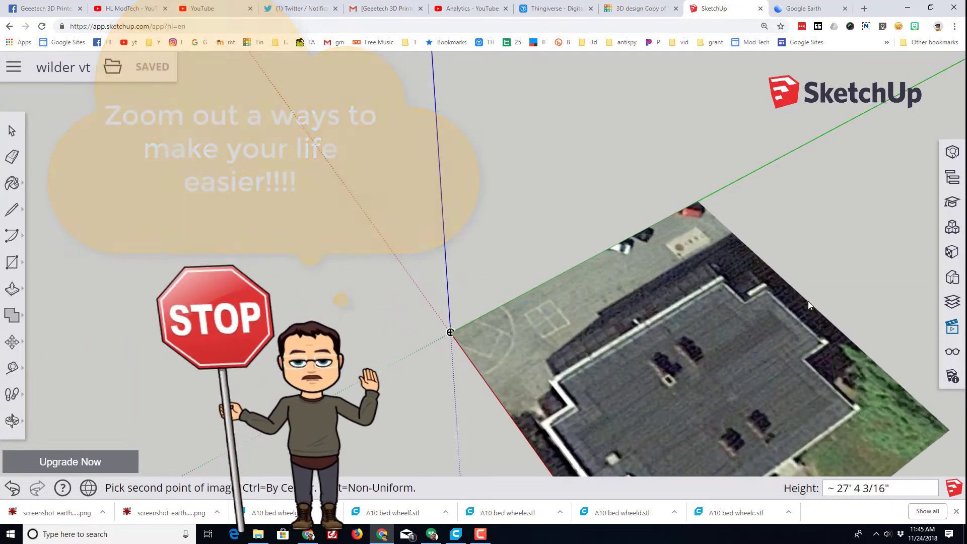
scroll(808, 301, "down", 5)
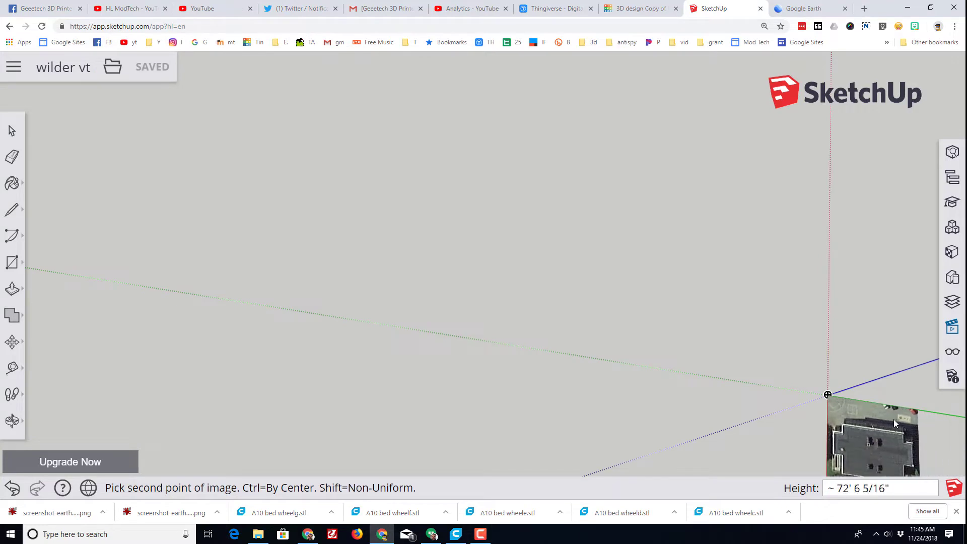
middle_click_drag(827, 394, 356, 204, "shift")
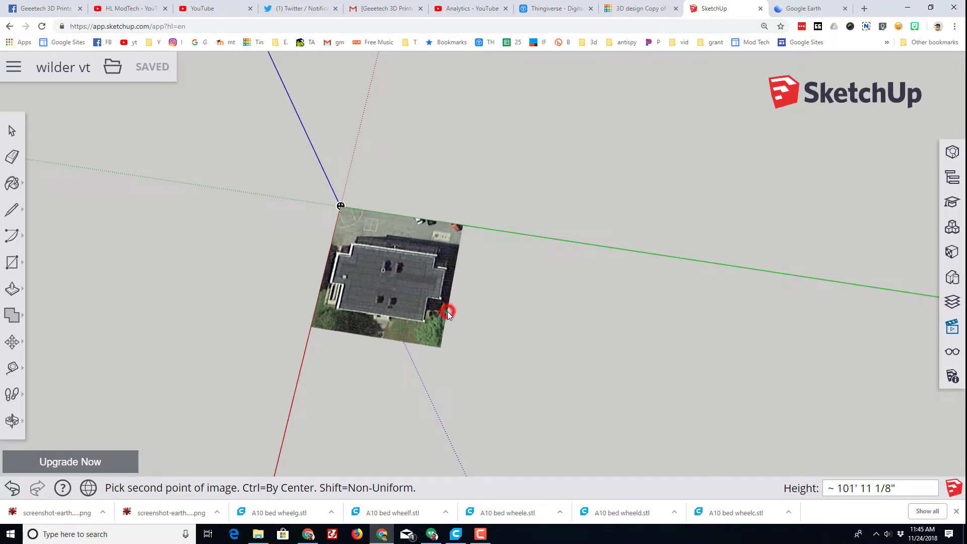
Drop the image, then dimension the roof's front edge from its left to right corner.
left_click(446, 312)
scroll(393, 381, "up", 3)
left_click(12, 367)
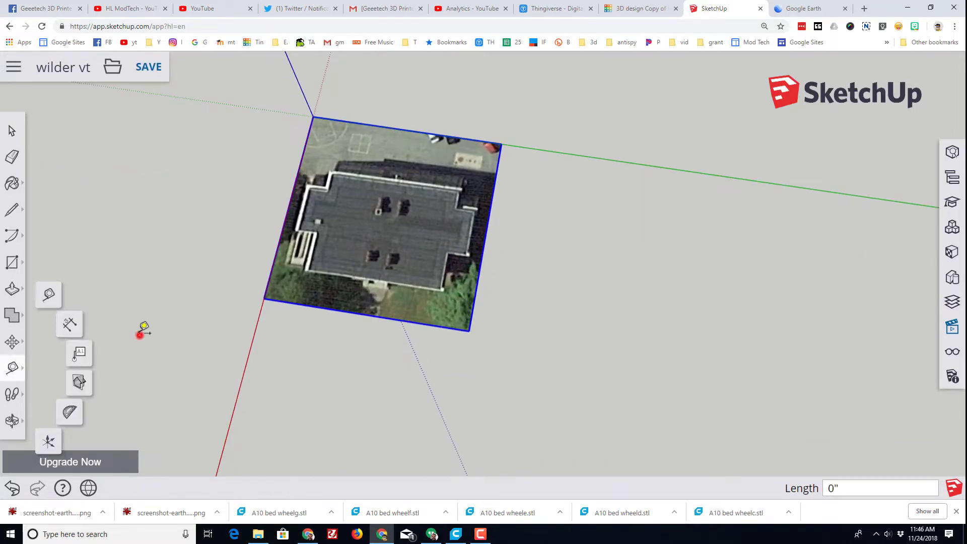
left_click(46, 333)
left_click(17, 370)
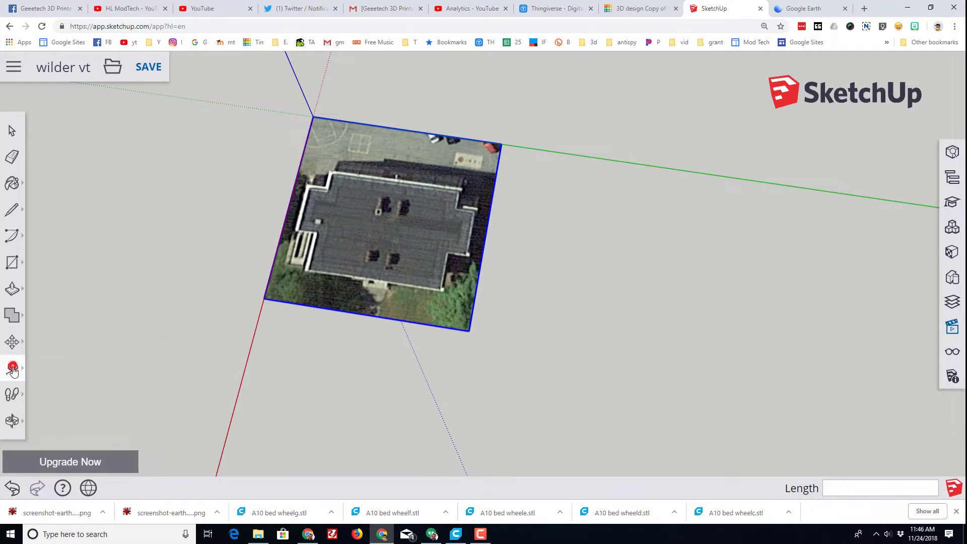
left_click(13, 370)
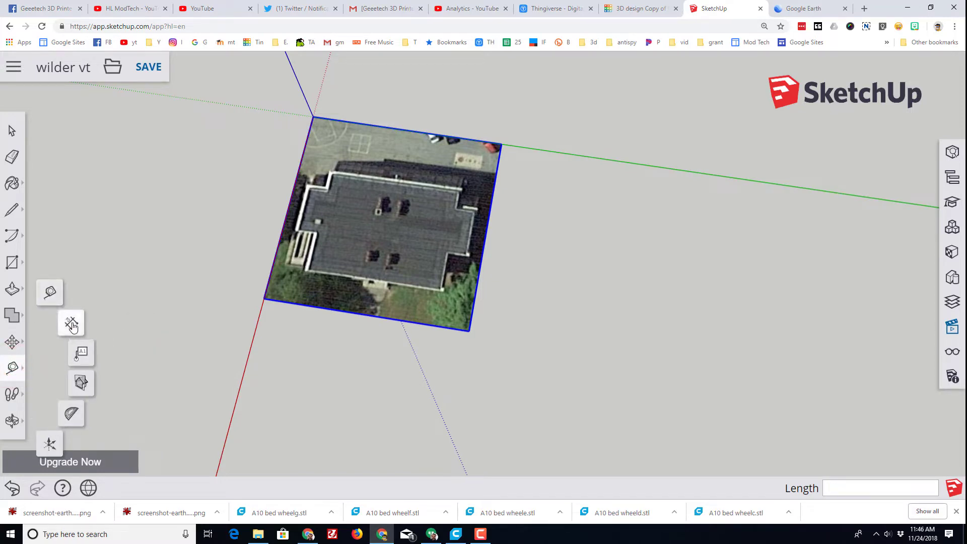
left_click(72, 325)
scroll(305, 262, "up", 2)
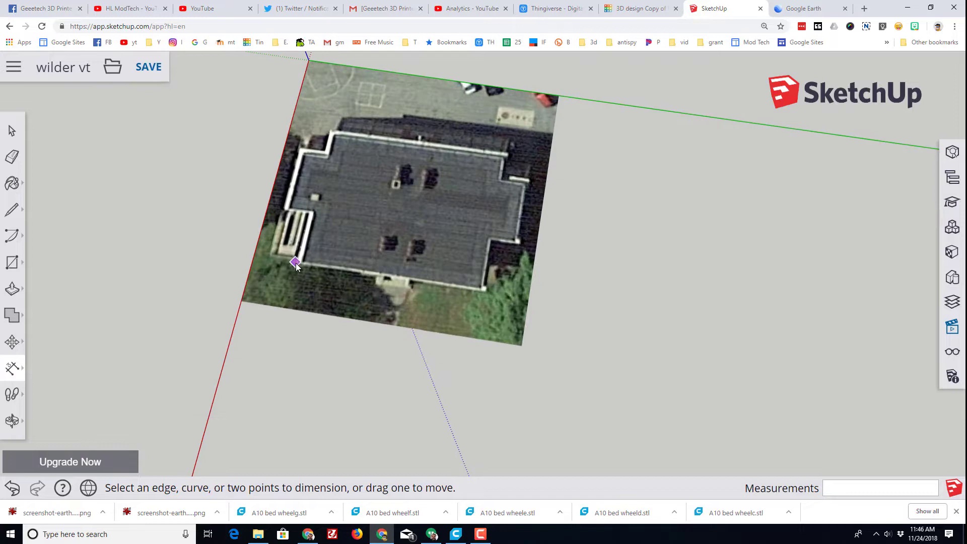
left_click(296, 263)
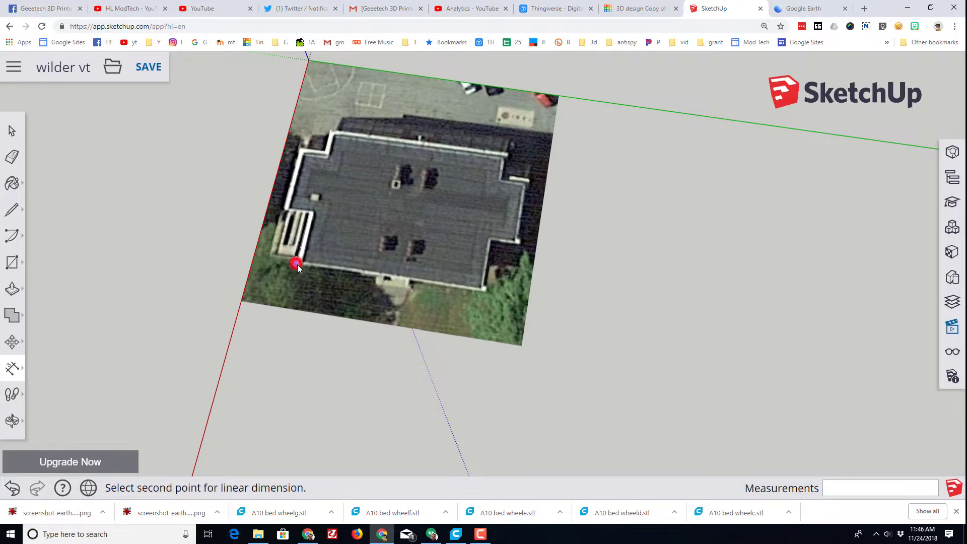
left_click(483, 294)
left_click(455, 353)
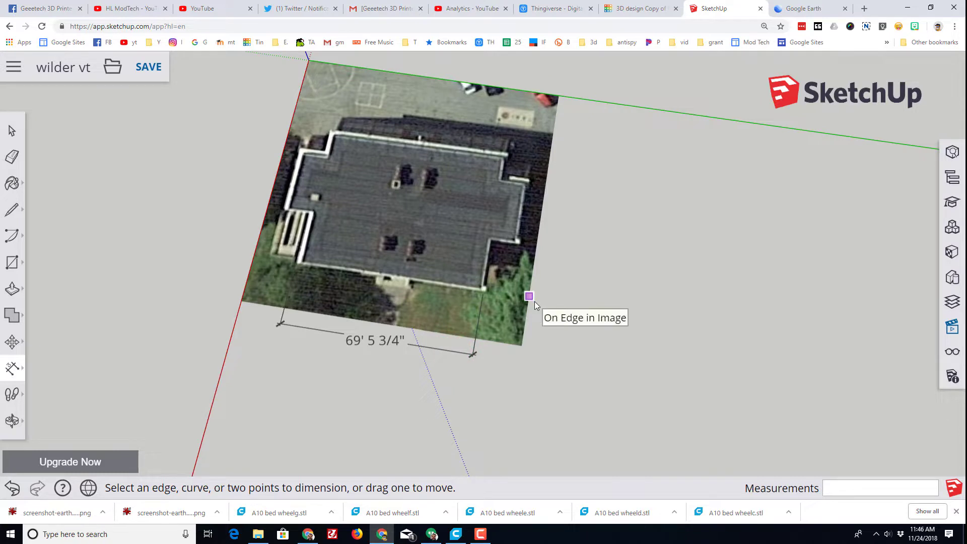
key("space")
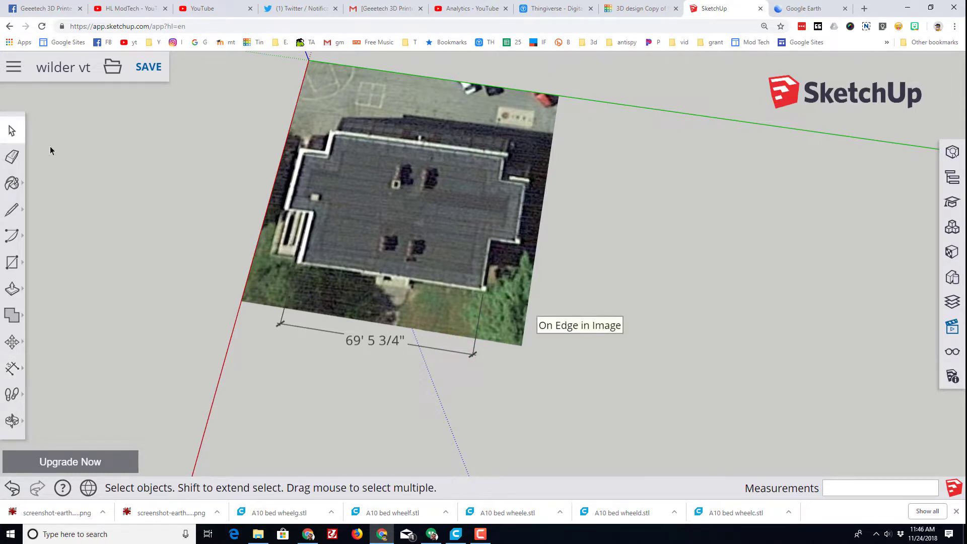
Scale the aerial photo up about 1.26 times so the edge reads 87' 6 9/16".
left_click(503, 310)
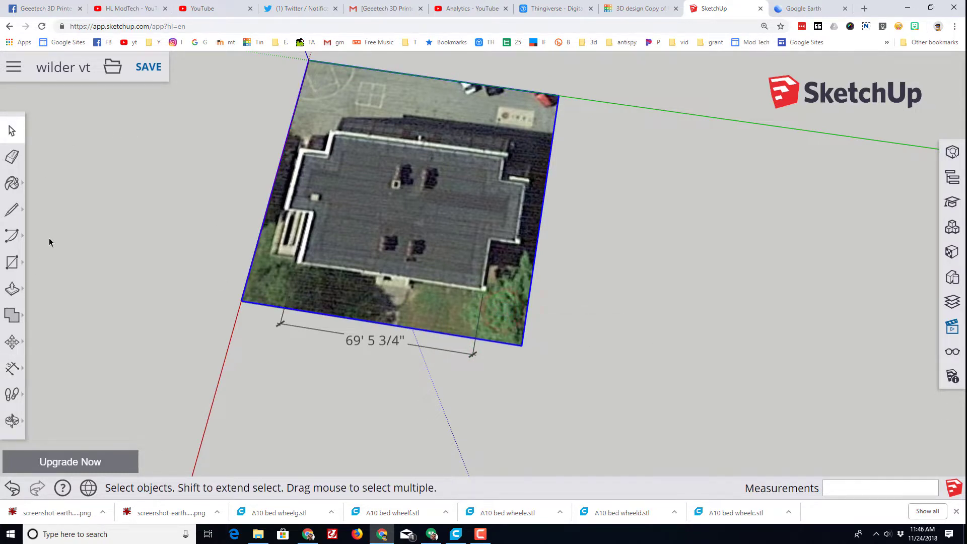
left_click(12, 344)
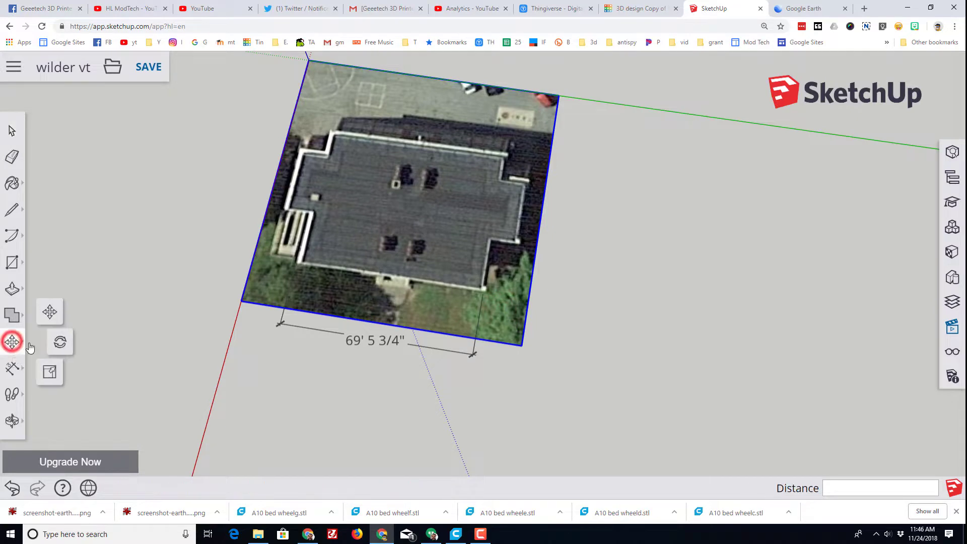
left_click(48, 368)
left_click_drag(524, 346, 624, 407)
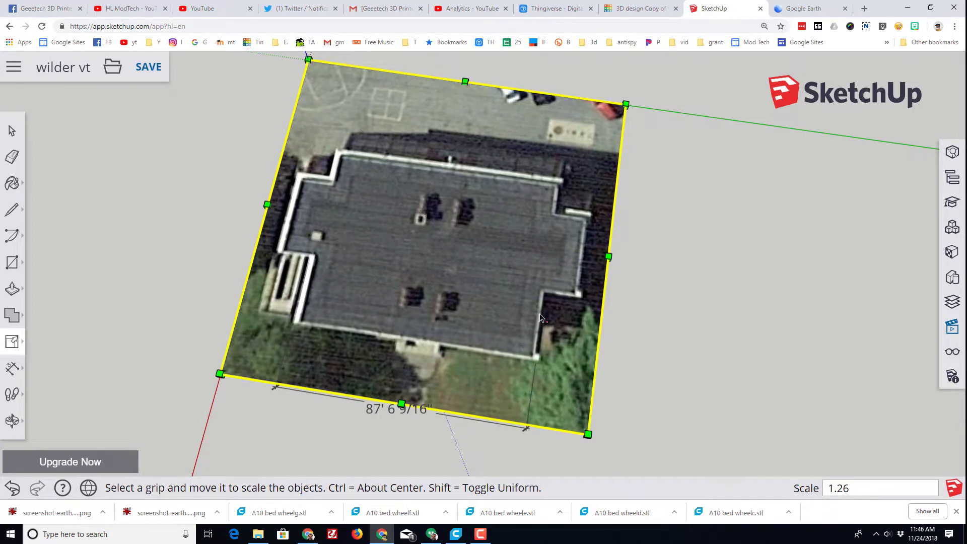
middle_click_drag(540, 314, 733, 227)
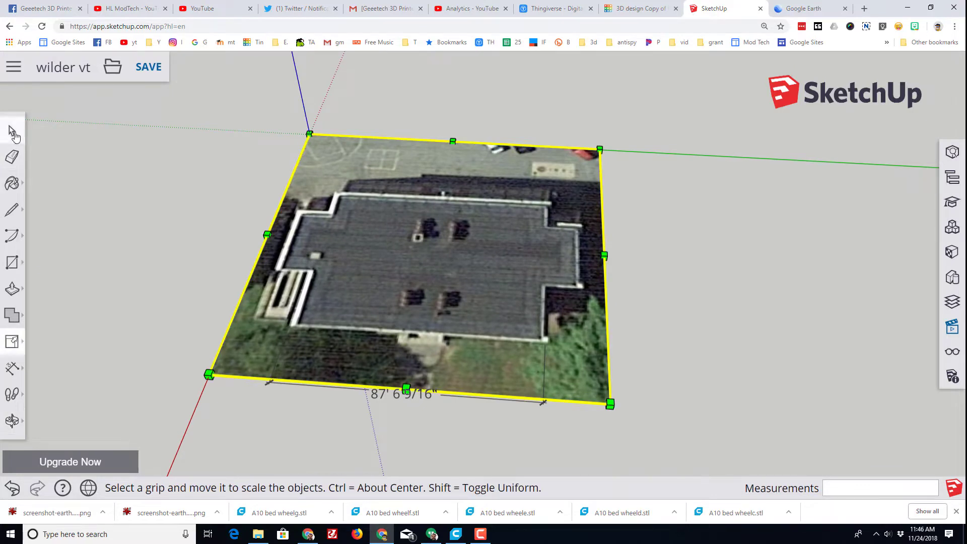
Place the axes origin at the roof corner, aligning red and green axes with the roof edges.
key("space")
scroll(363, 293, "up", 2)
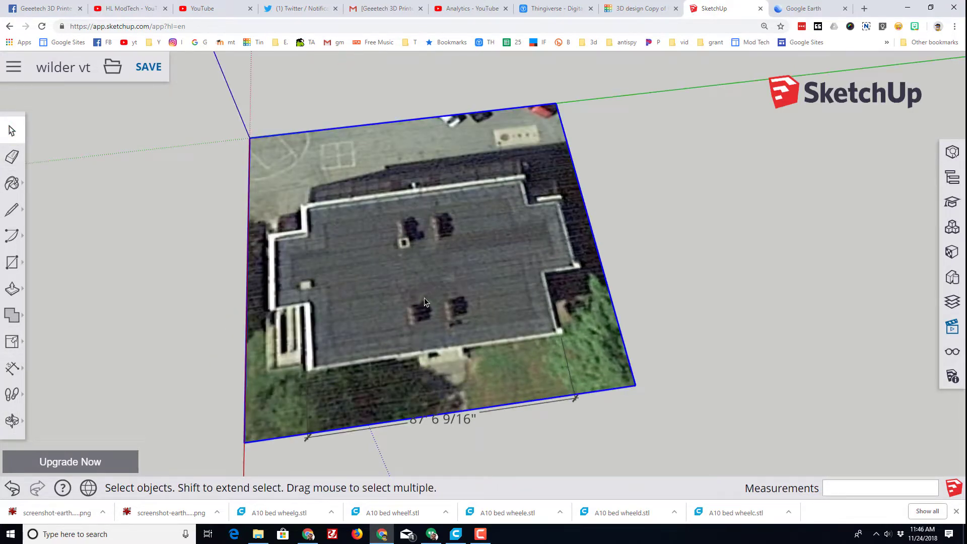
left_click(13, 367)
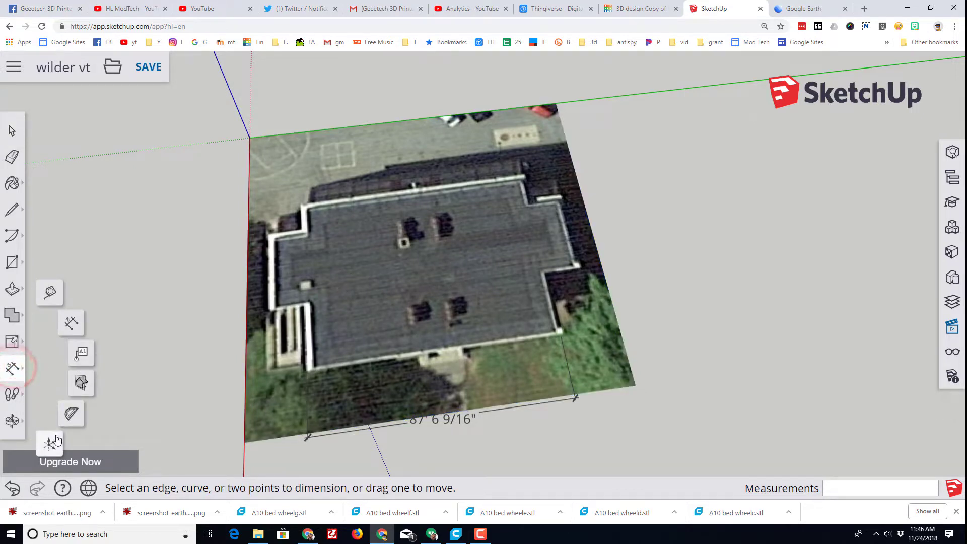
left_click(49, 442)
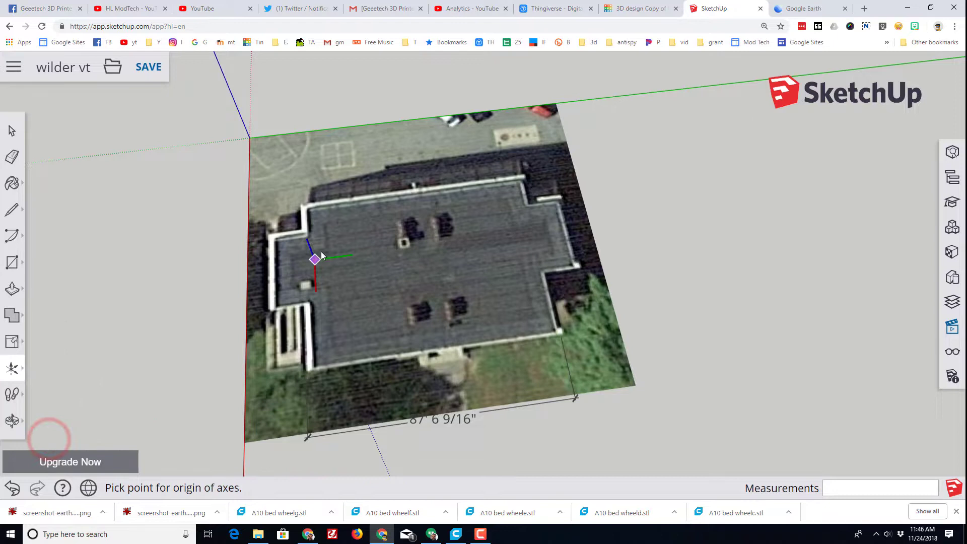
scroll(317, 227, "up", 3)
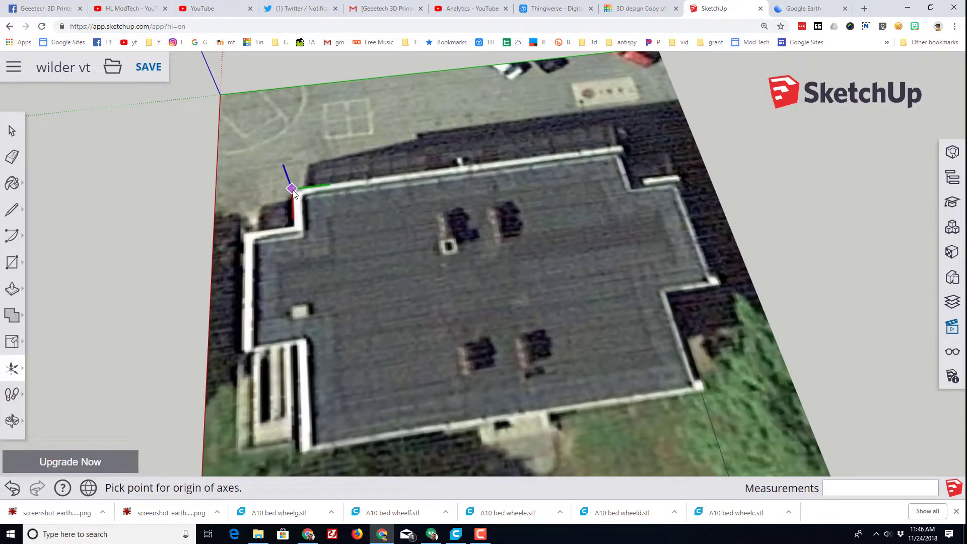
left_click(293, 189)
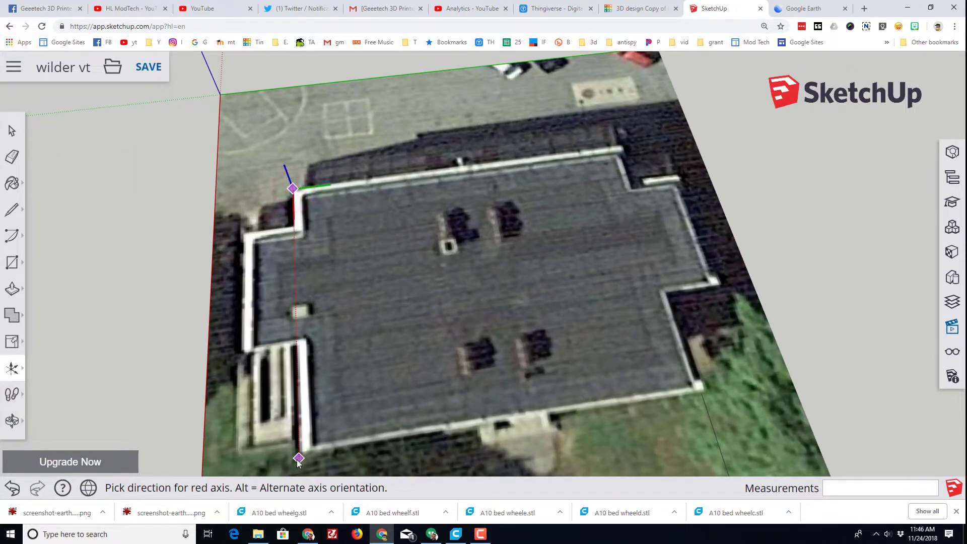
scroll(298, 460, "up", 2)
scroll(297, 454, "up", 2)
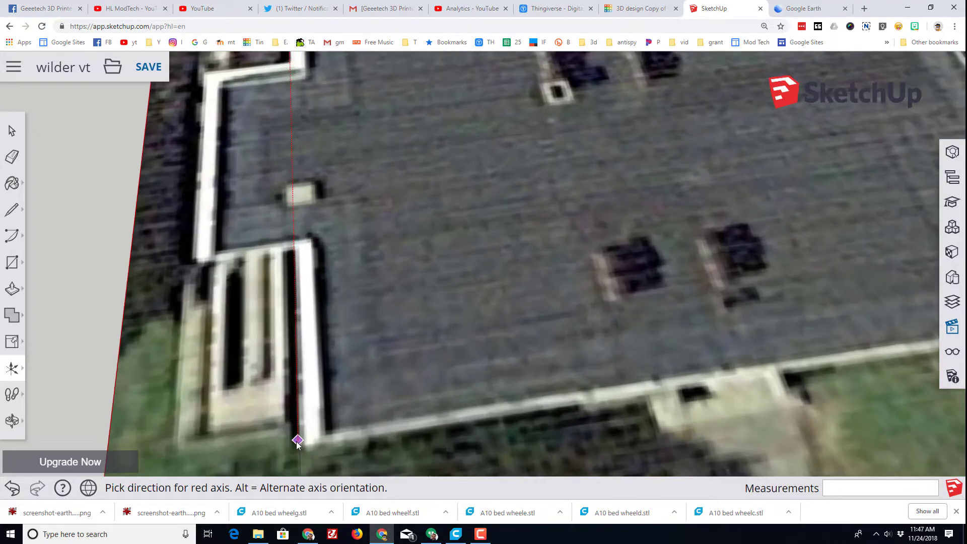
scroll(297, 441, "up", 2)
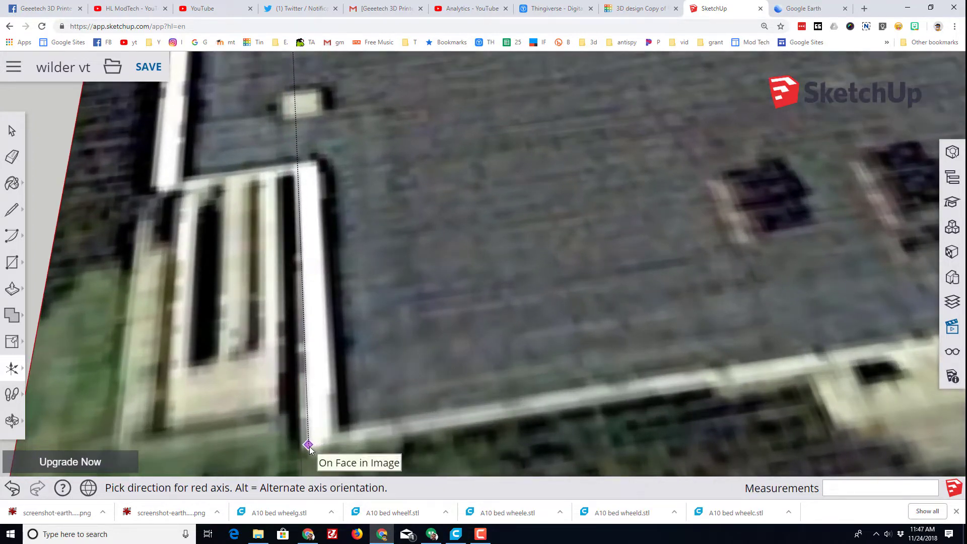
left_click(308, 446)
scroll(426, 394, "down", 5)
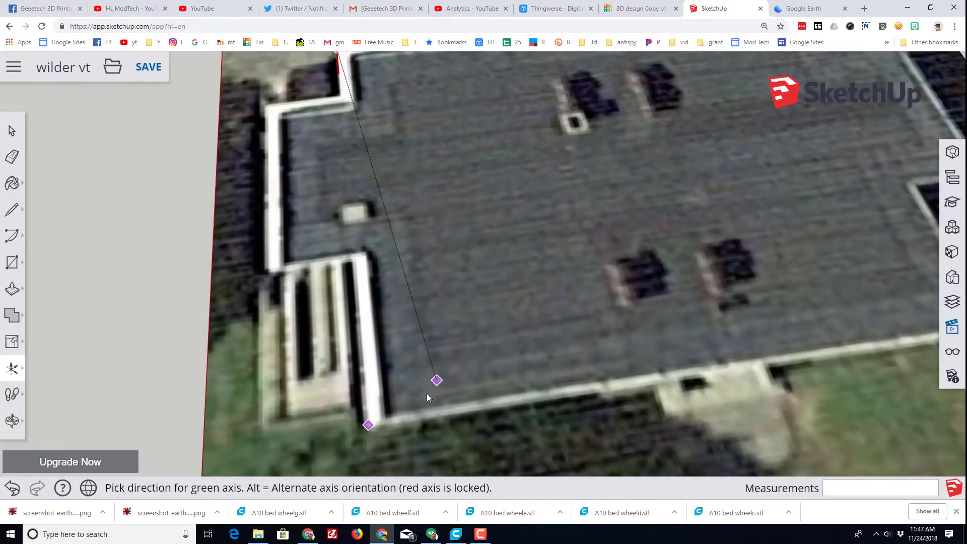
scroll(529, 340, "down", 3)
left_click(572, 328)
middle_click_drag(802, 239, 680, 317)
scroll(642, 325, "up", 4)
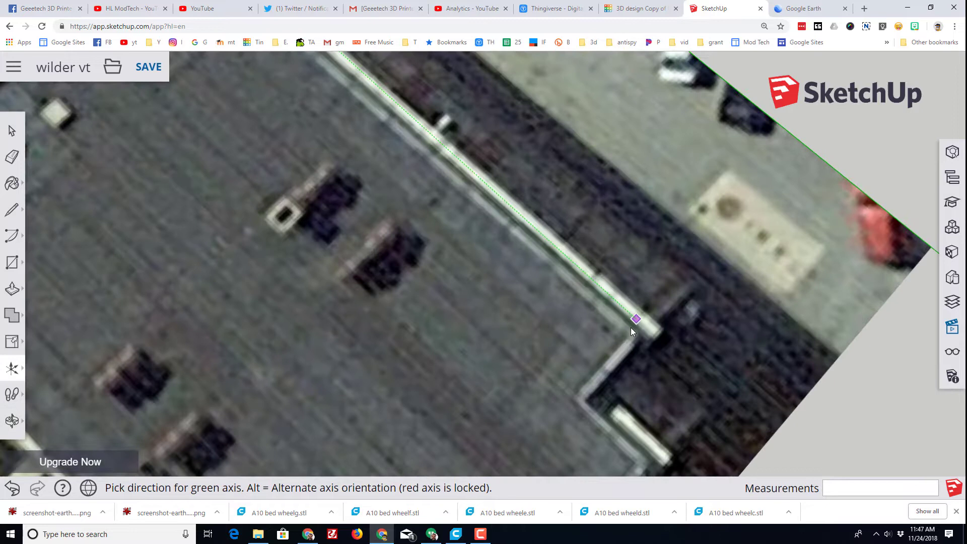
scroll(680, 332, "up", 4)
scroll(696, 347, "up", 2)
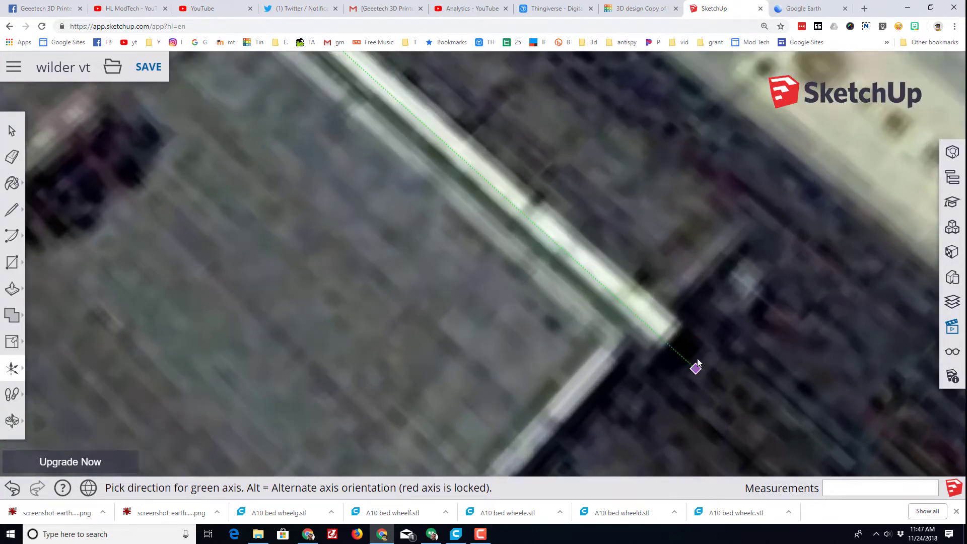
left_click(679, 326)
scroll(679, 326, "down", 5)
scroll(653, 334, "down", 5)
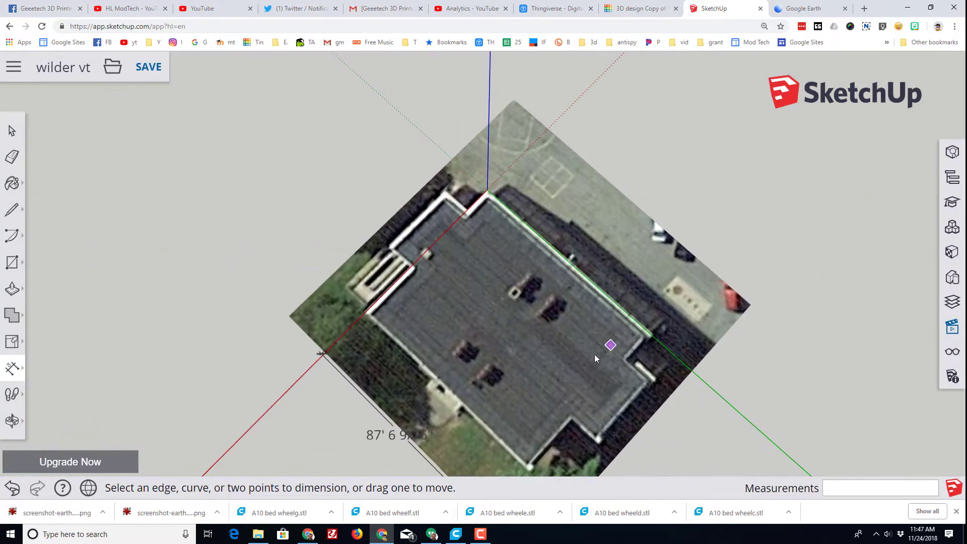
middle_click_drag(654, 334, 731, 269)
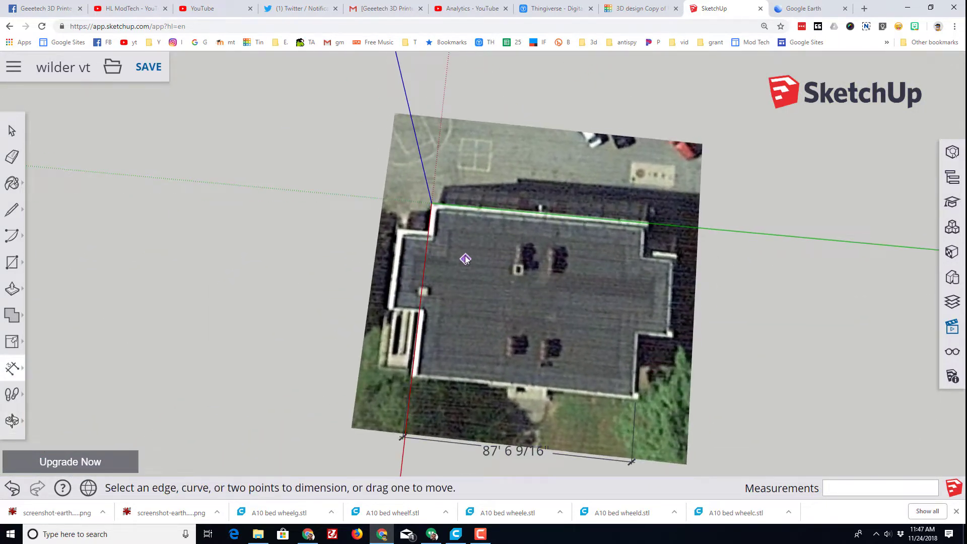
Draw a rectangle over the main roof from its top-left to lower-right corner.
left_click(13, 262)
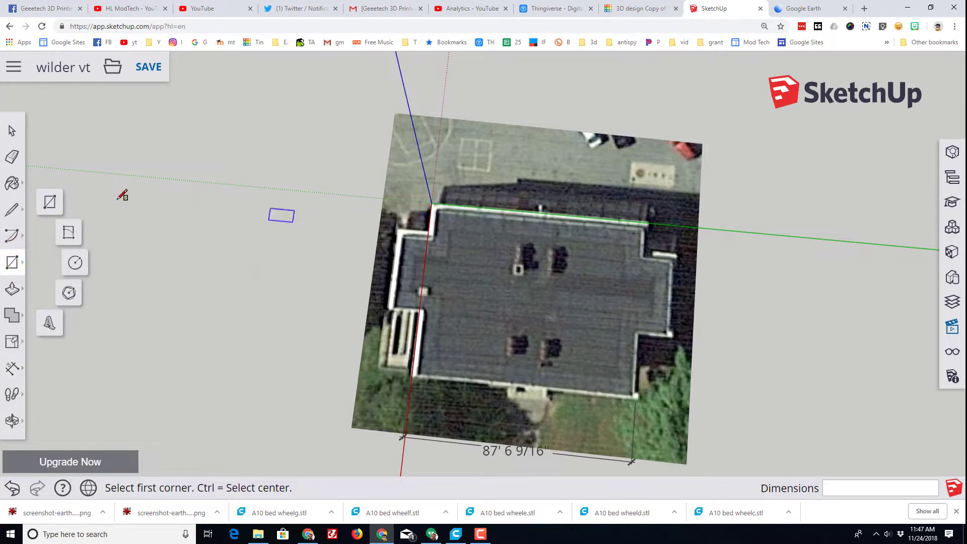
left_click(12, 262)
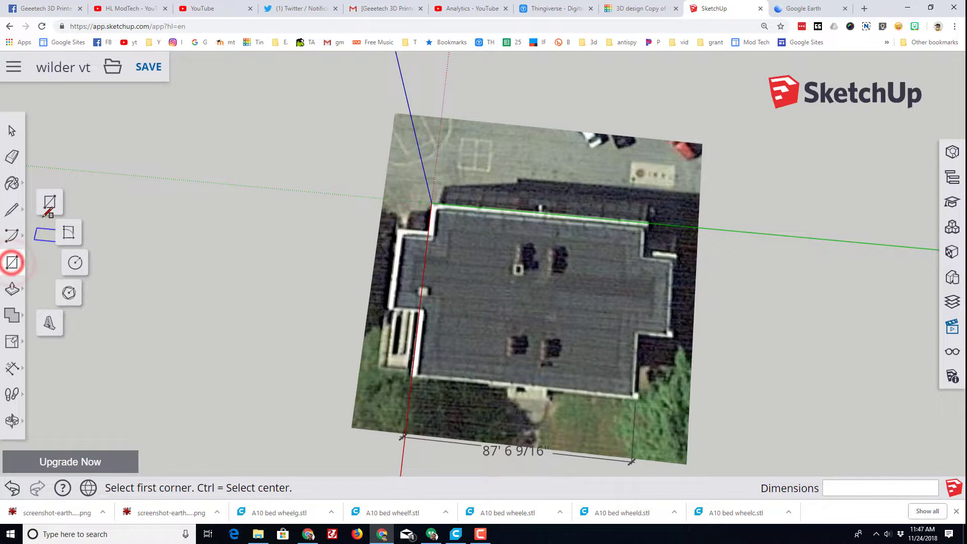
left_click(50, 201)
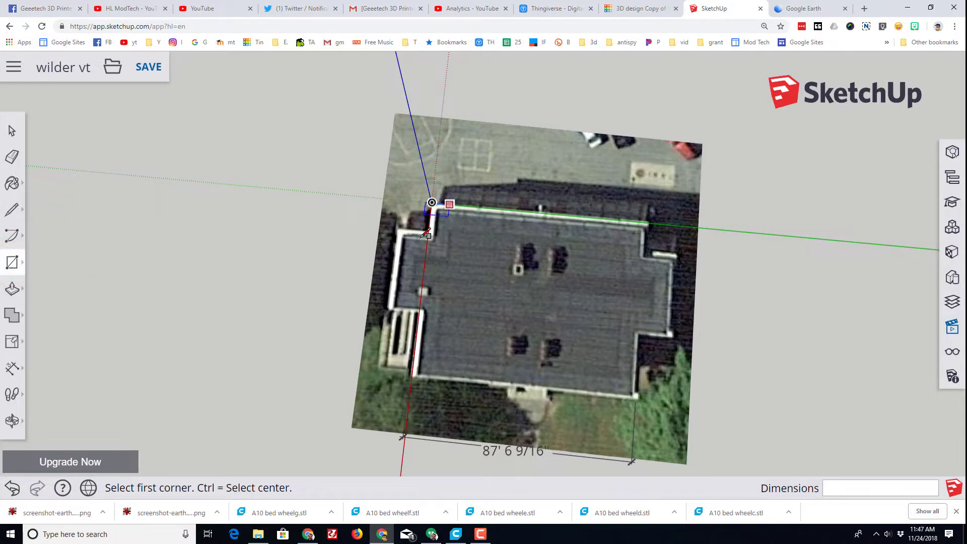
left_click(431, 202)
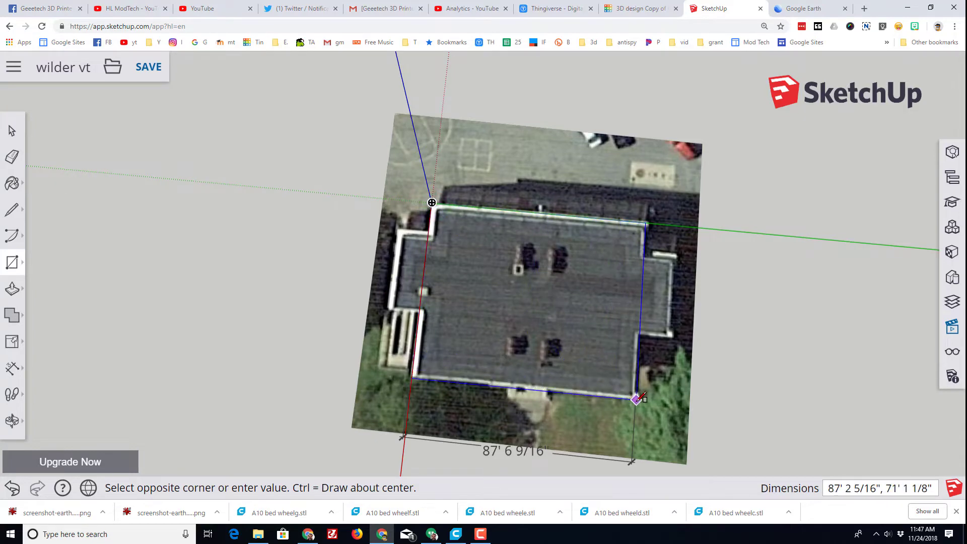
scroll(634, 393, "up", 5)
scroll(633, 392, "up", 5)
scroll(633, 392, "up", 2)
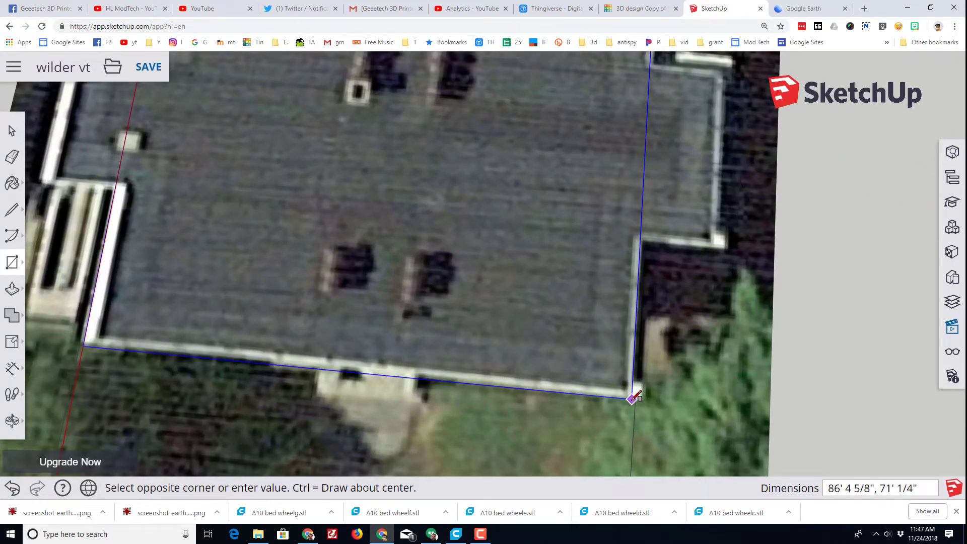
left_click(634, 398)
scroll(633, 399, "down", 8)
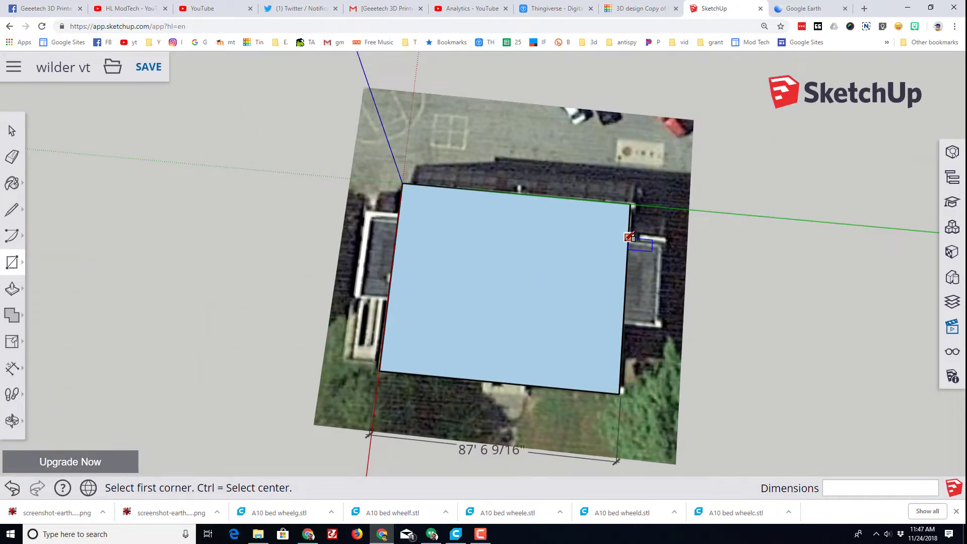
scroll(628, 263, "up", 3)
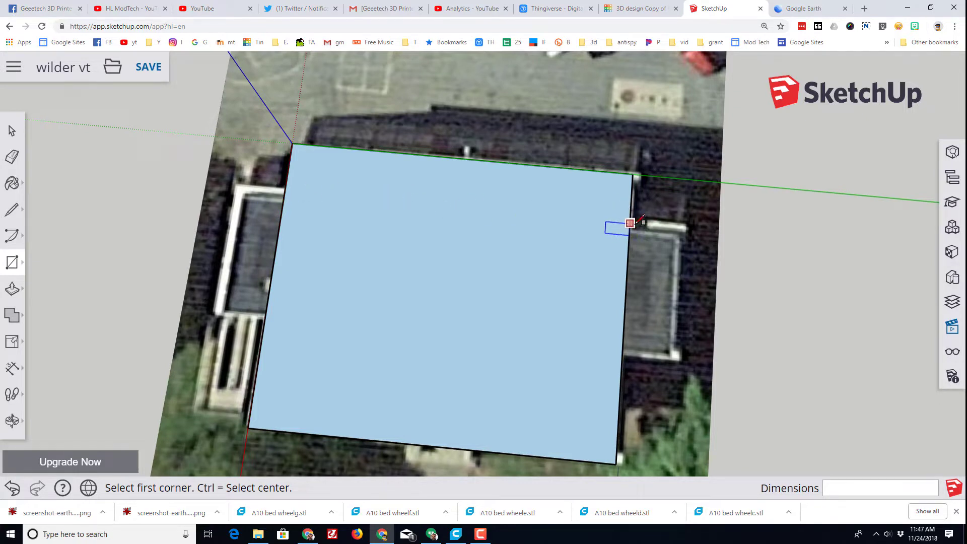
Draw a rectangle over the left wing and start one over the right wing.
left_click(288, 188)
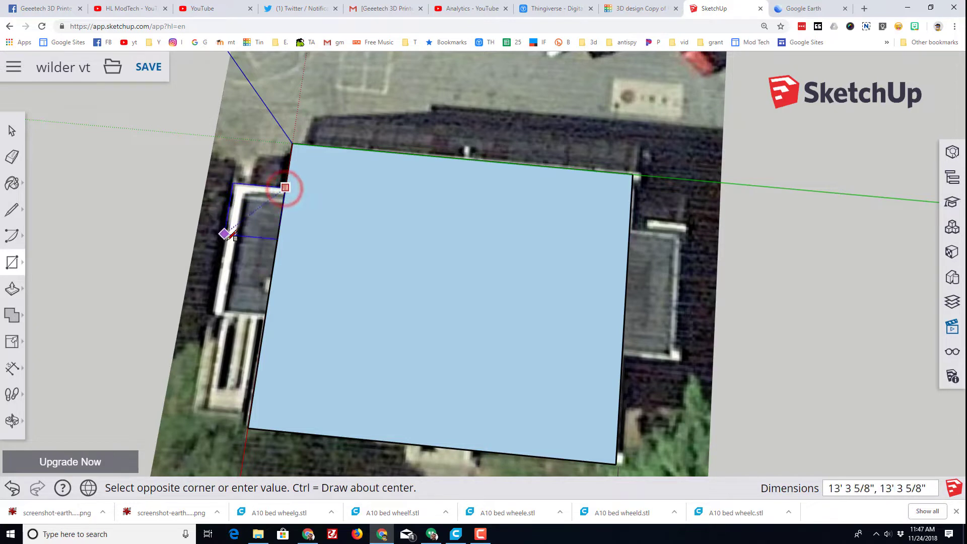
left_click(217, 311)
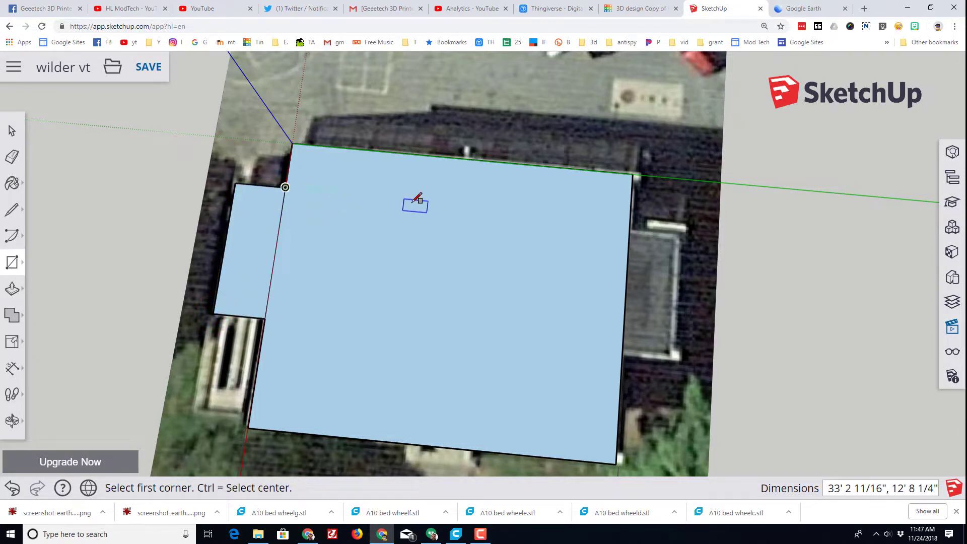
left_click(634, 220)
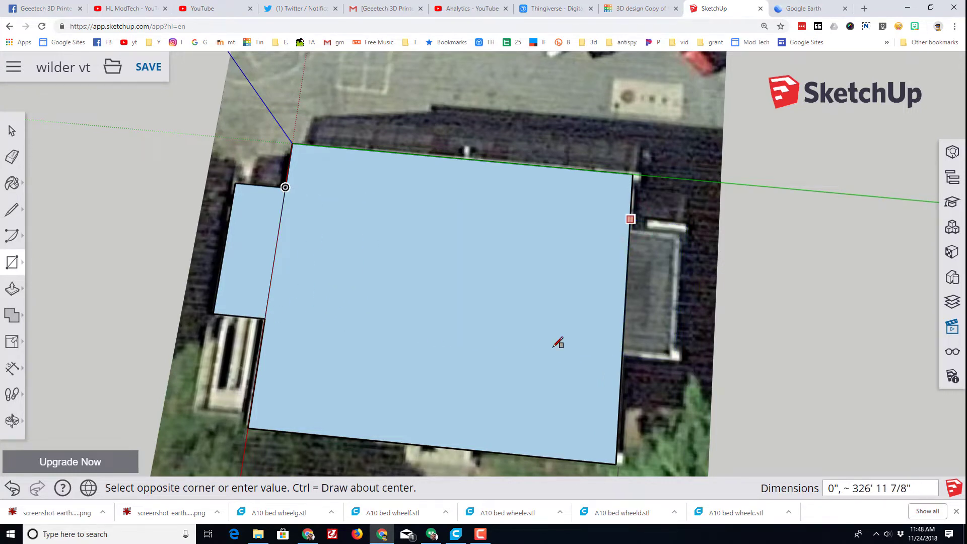
Finish the right wing rectangle, erase the dividing lines, and reverse the footprint face.
left_click(682, 357)
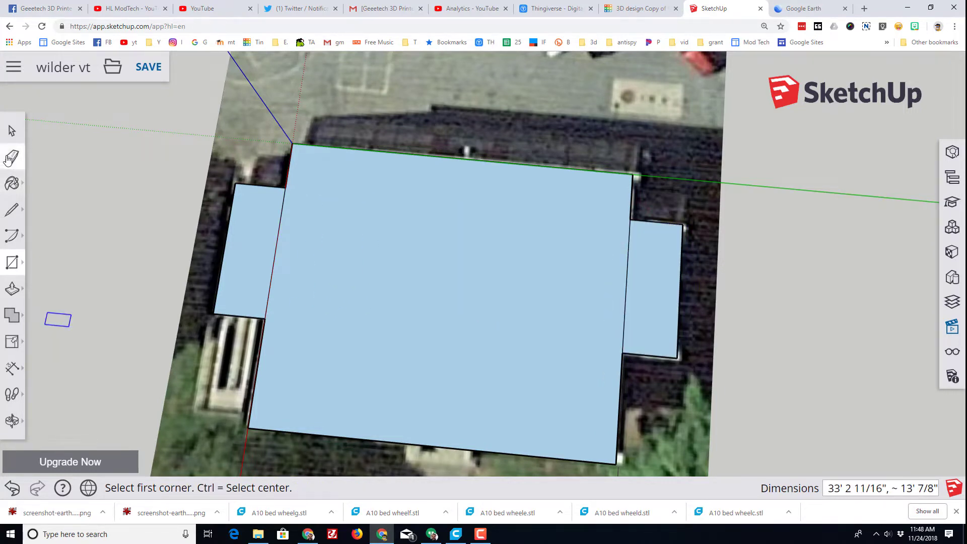
left_click(11, 156)
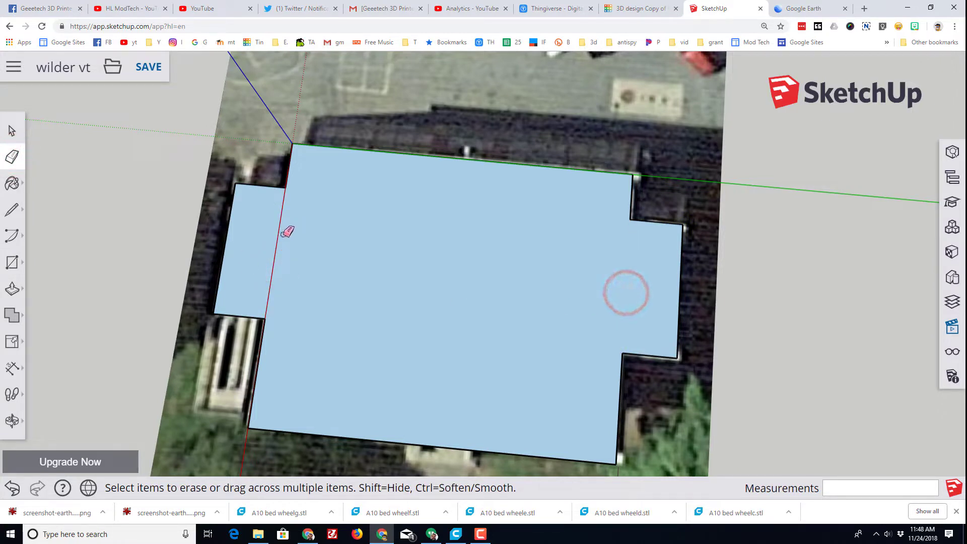
left_click(11, 130)
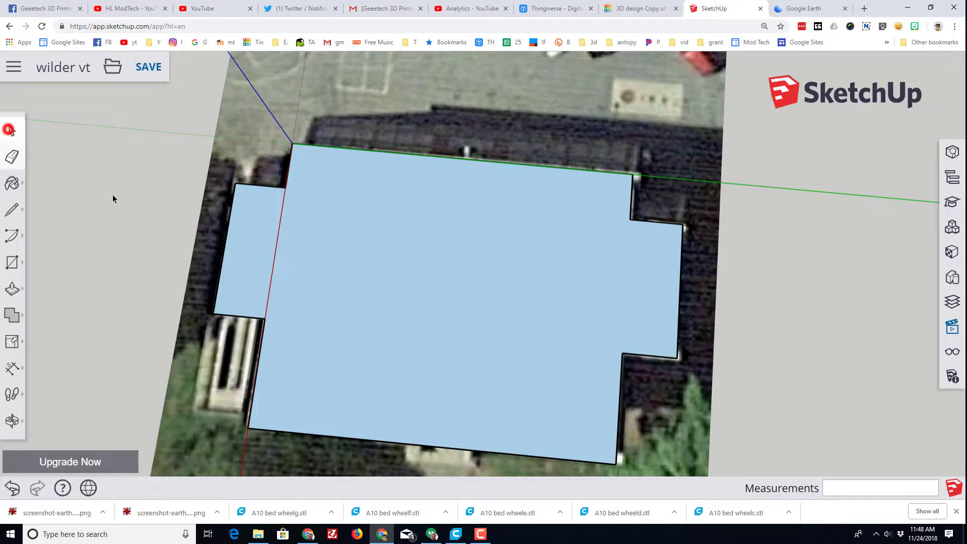
right_click(373, 259)
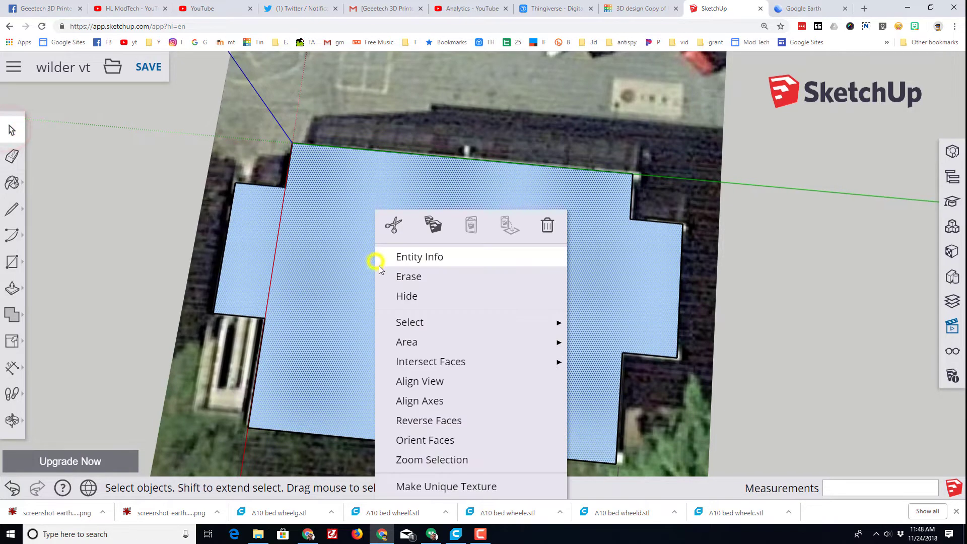
left_click(445, 424)
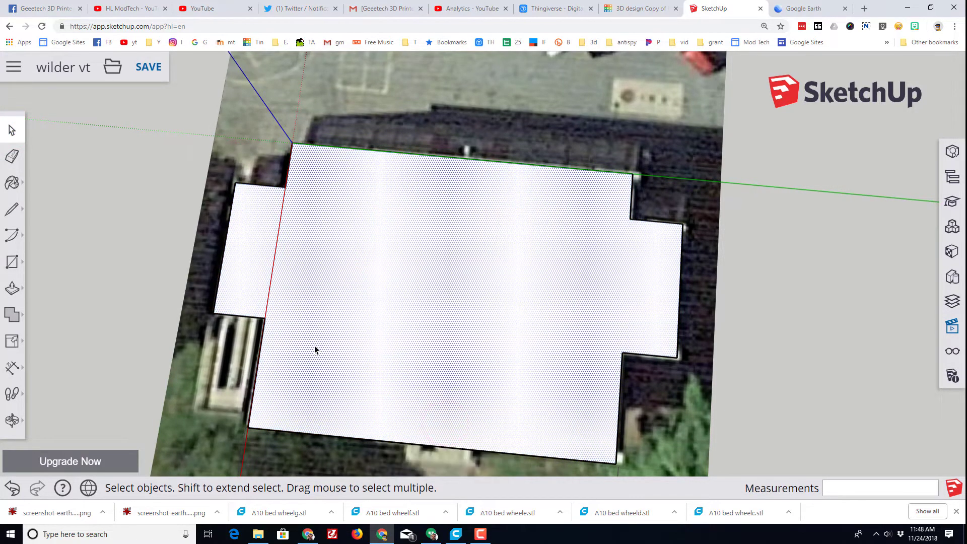
Push/pull the footprint face upward into a tall box.
middle_click_drag(314, 346, 418, 229)
scroll(418, 229, "down", 4)
middle_click_drag(433, 292, 302, 265)
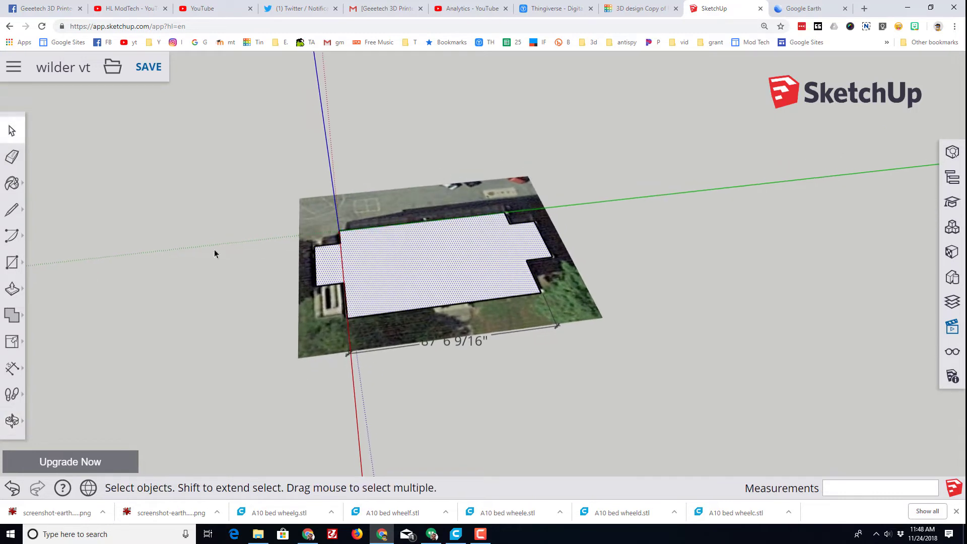
left_click(11, 291)
left_click_drag(394, 283, 384, 139)
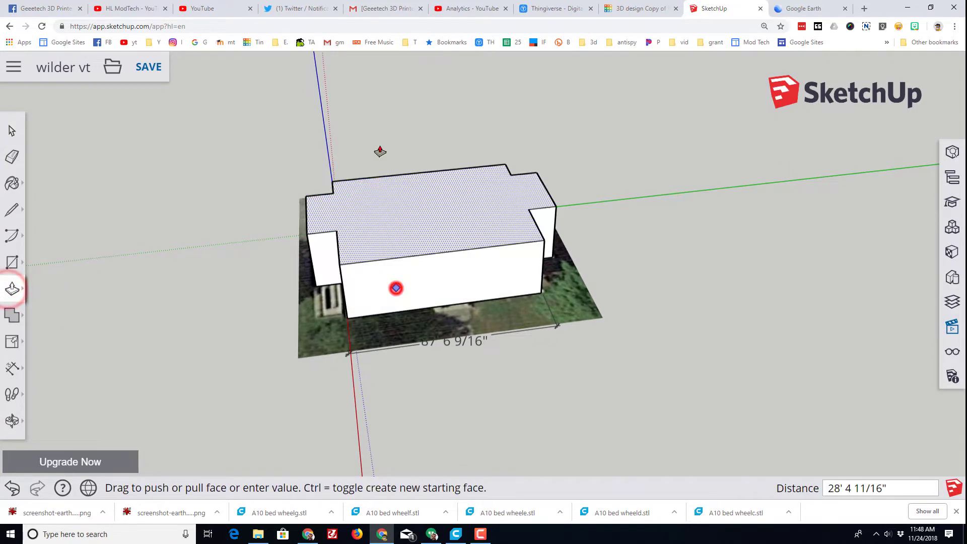
middle_click_drag(252, 203, 272, 193)
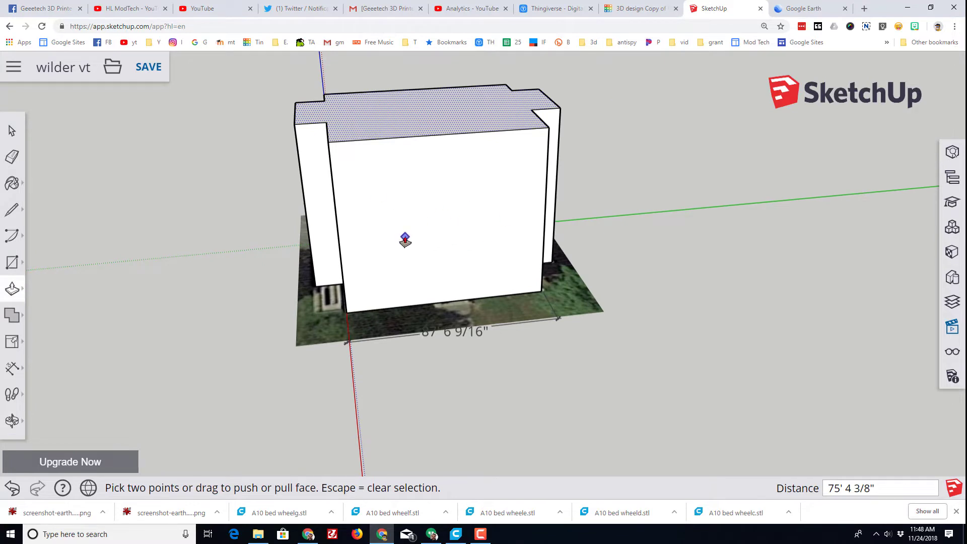
Drop Pegman on the road by the school and turn the panorama to face its front.
left_click(803, 8)
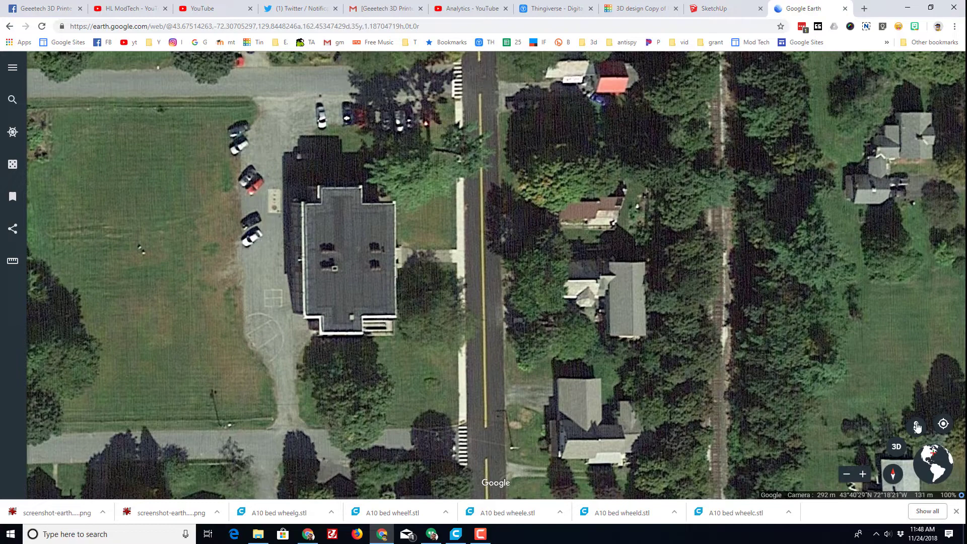
left_click_drag(917, 427, 478, 267)
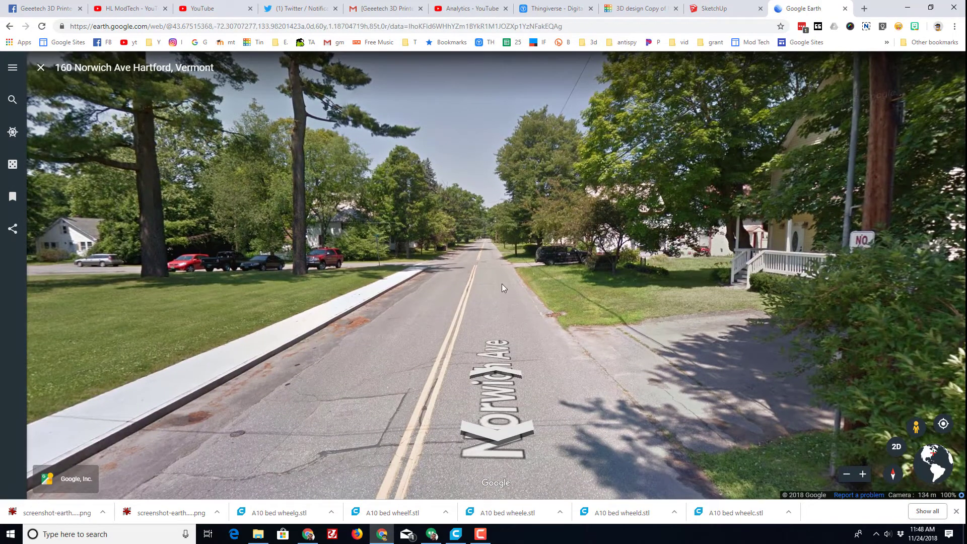
left_click_drag(372, 334, 948, 338)
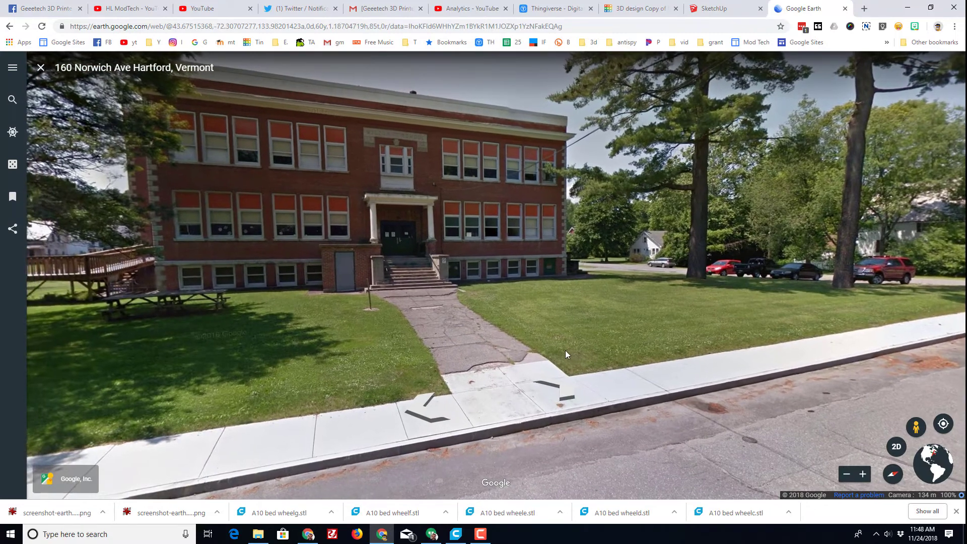
mouse_move(565, 350)
left_mouse_down()
mouse_move(761, 358)
mouse_move(713, 359)
left_mouse_up()
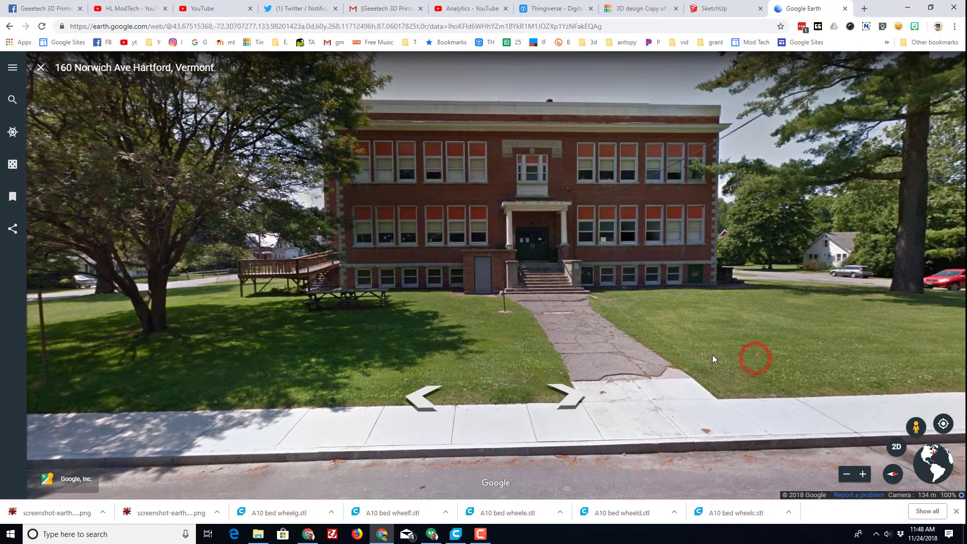
Capture and save a Nimbus screenshot cropped to the school's front facade.
left_click(868, 26)
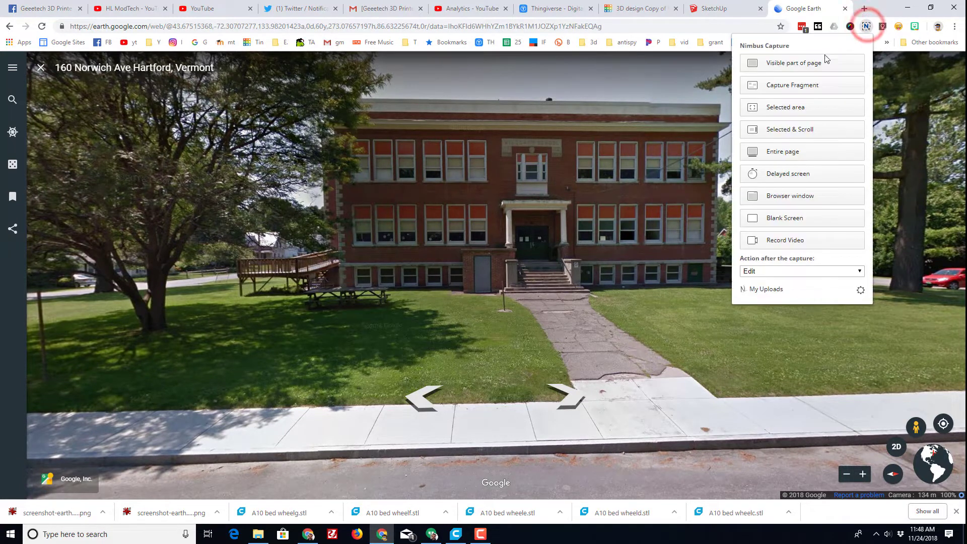
left_click(799, 112)
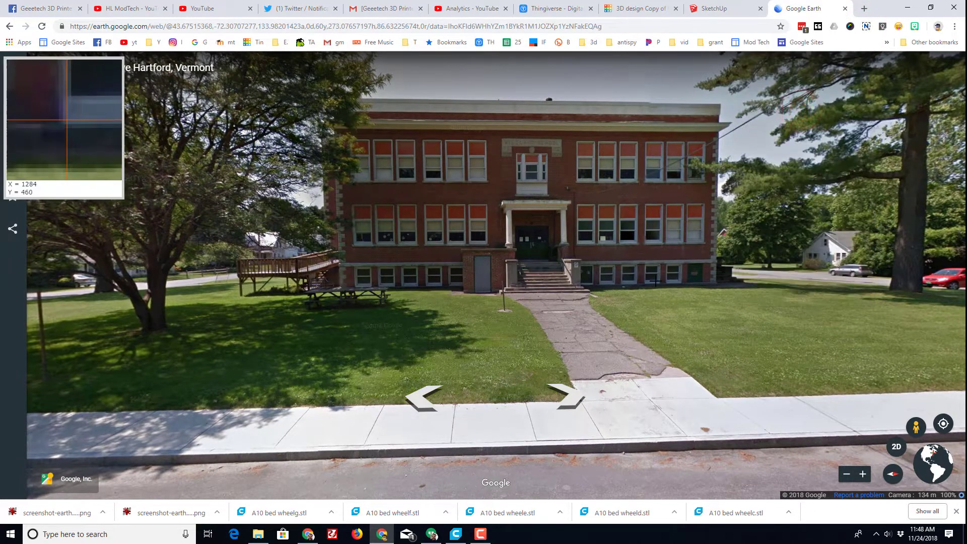
mouse_move(717, 284)
left_mouse_down()
mouse_move(352, 119)
mouse_move(328, 99)
left_mouse_up()
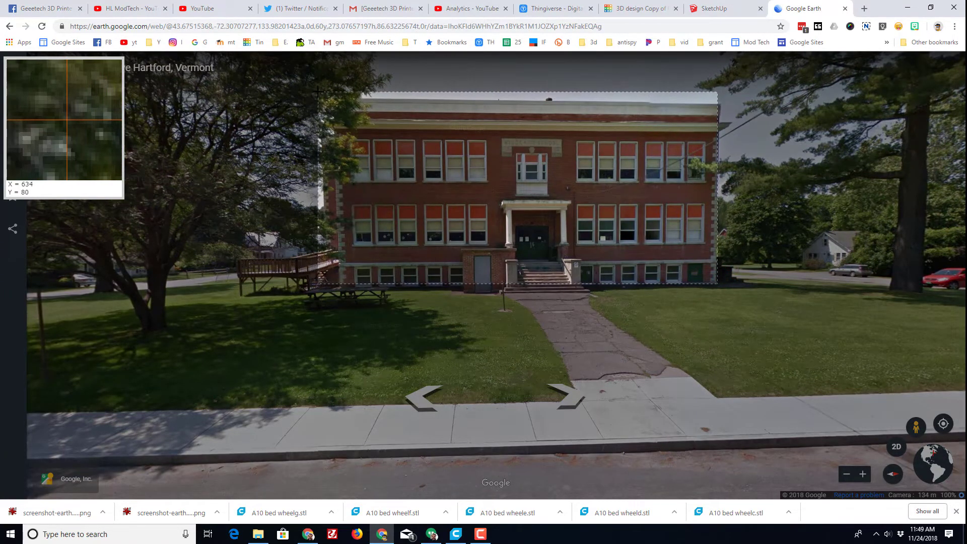
left_click_drag(328, 99, 319, 89)
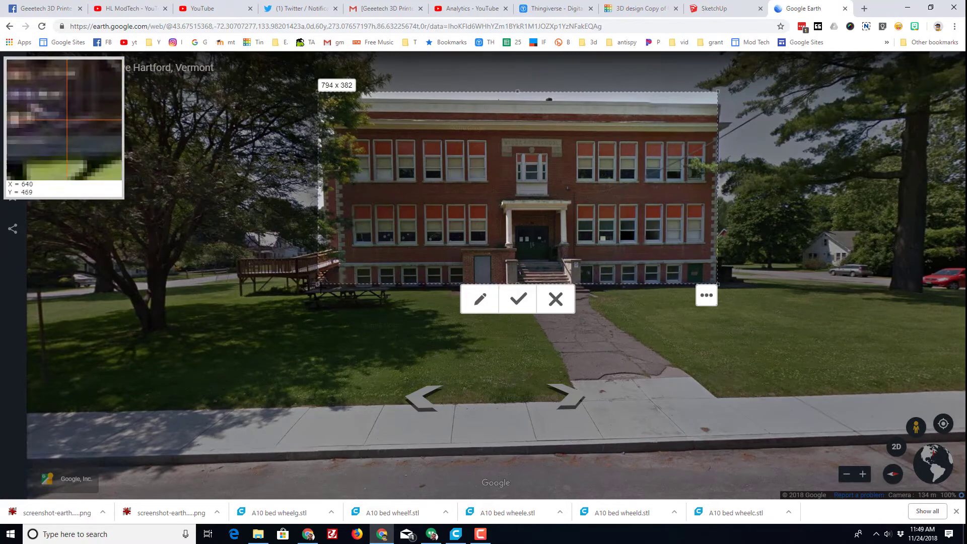
left_click_drag(317, 286, 325, 298)
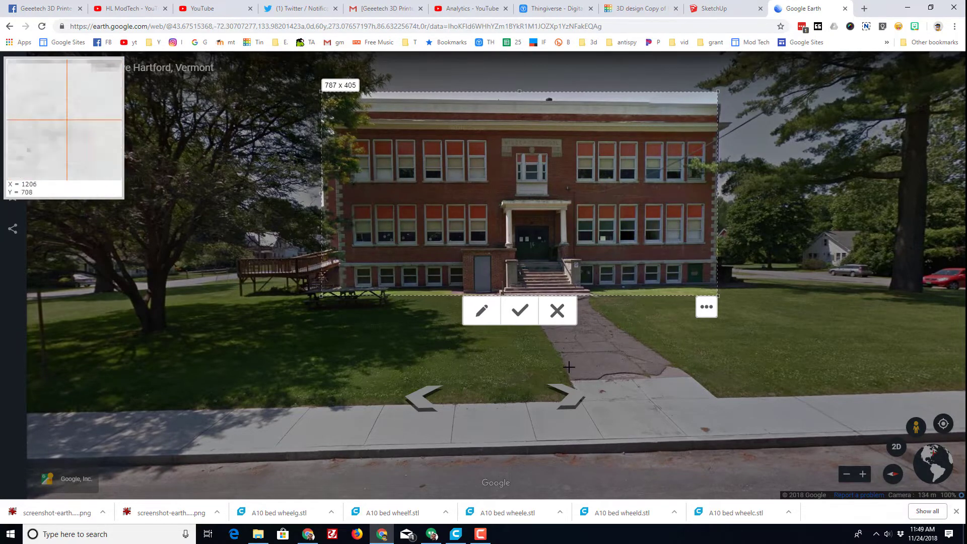
left_click(520, 312)
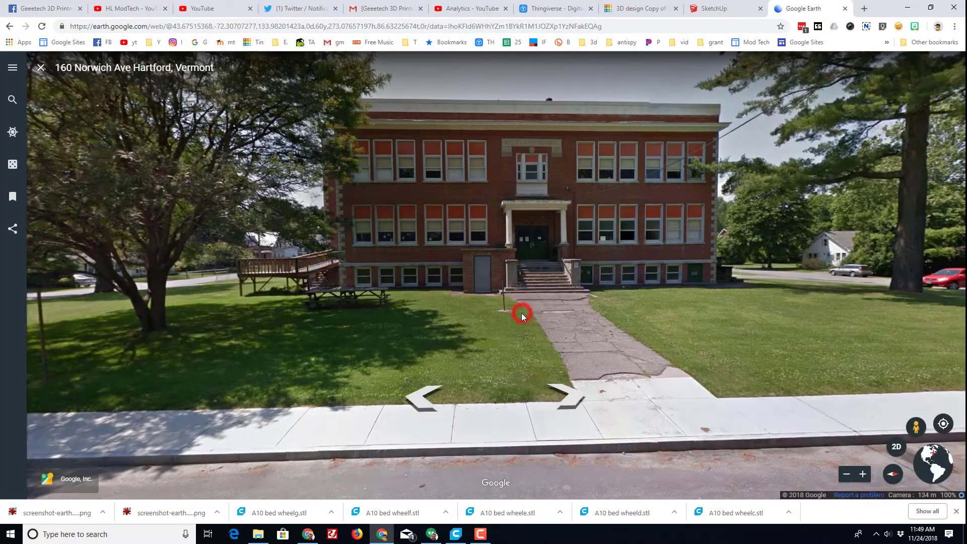
left_click(268, 358)
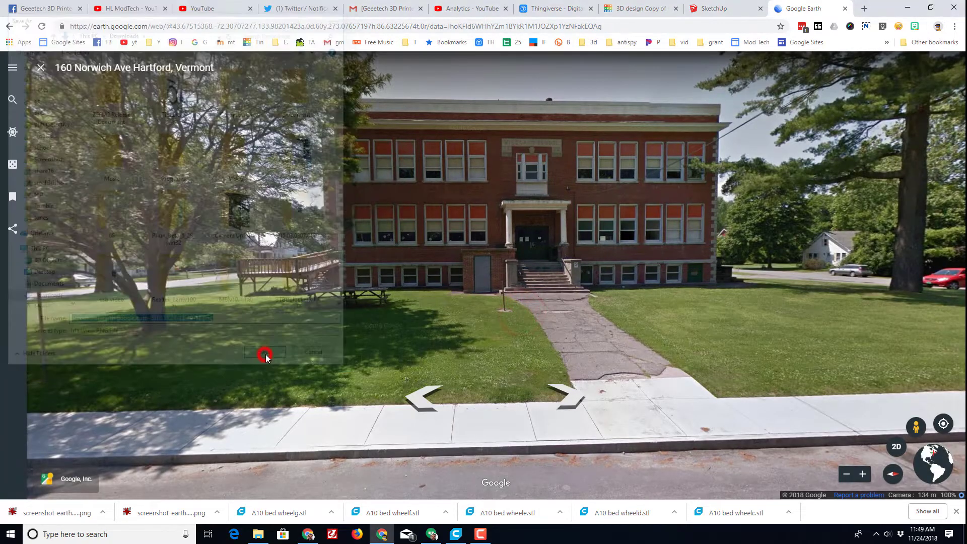
Back in SketchUp, insert the facade screenshot PNG from Downloads as a material.
left_click(716, 8)
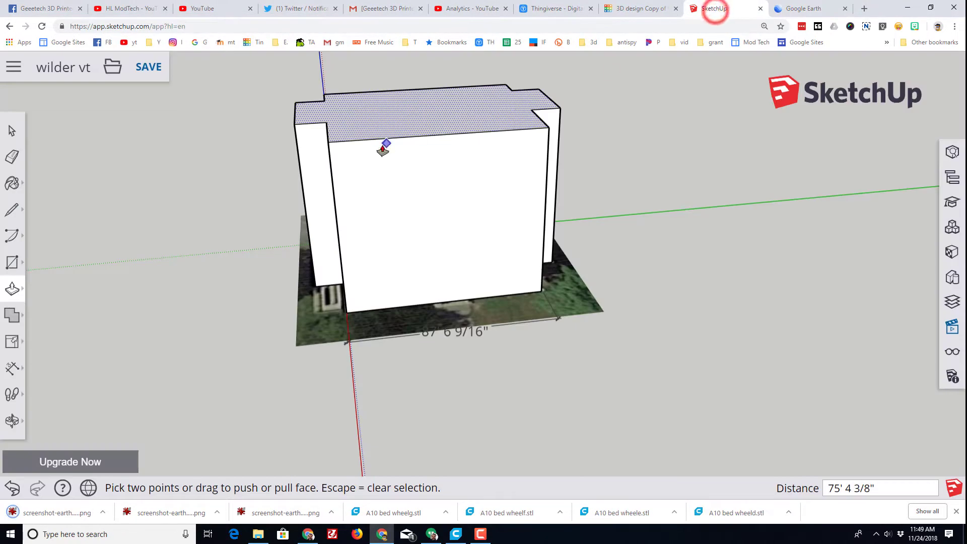
left_click(112, 67)
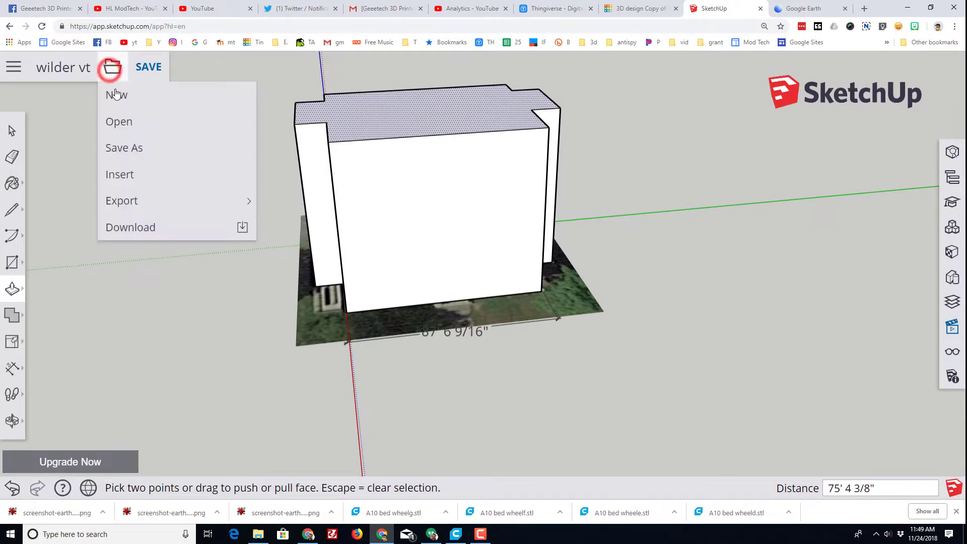
left_click(120, 174)
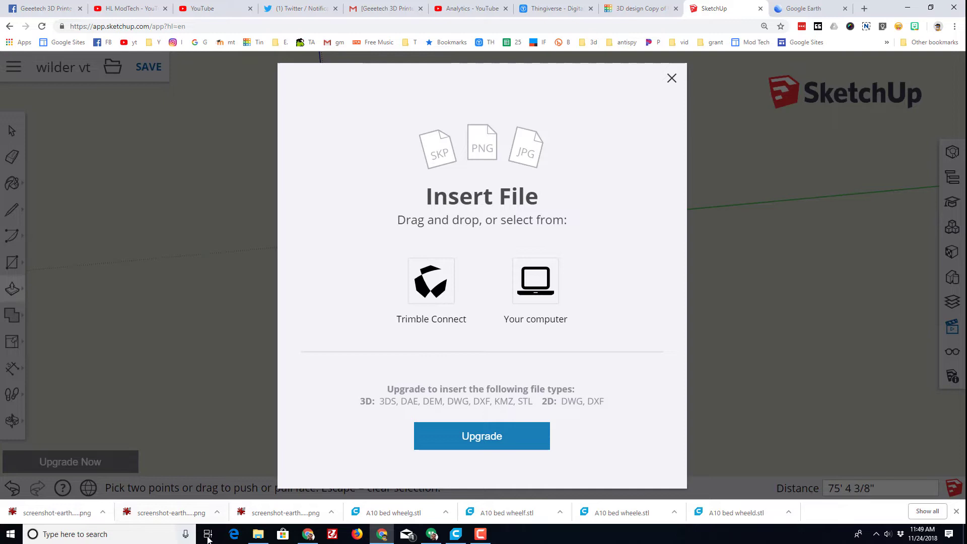
left_click(258, 534)
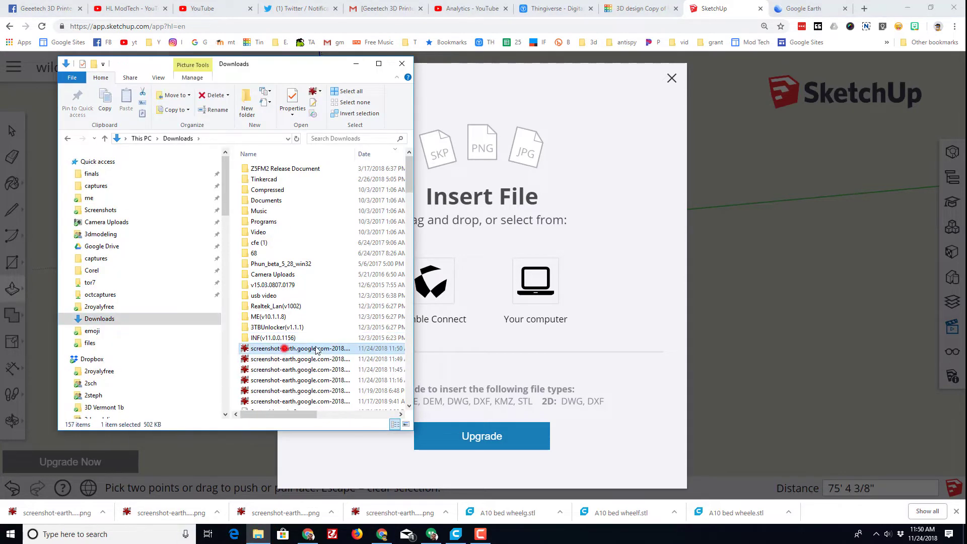
mouse_move(283, 348)
left_mouse_down()
mouse_move(519, 251)
mouse_move(510, 253)
left_mouse_up()
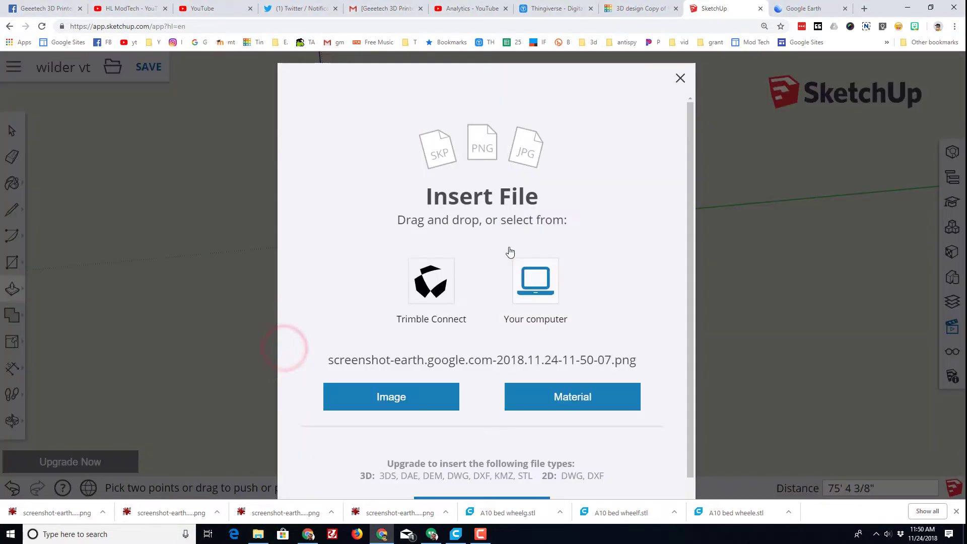
left_click(570, 398)
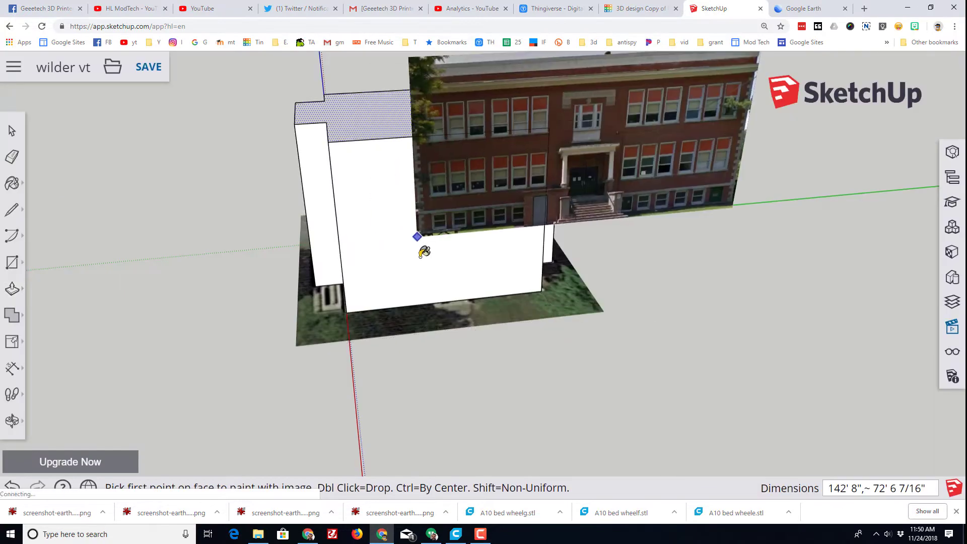
Place the facade photo on the front wall from its bottom-left corner, then inspect it.
left_click(347, 311)
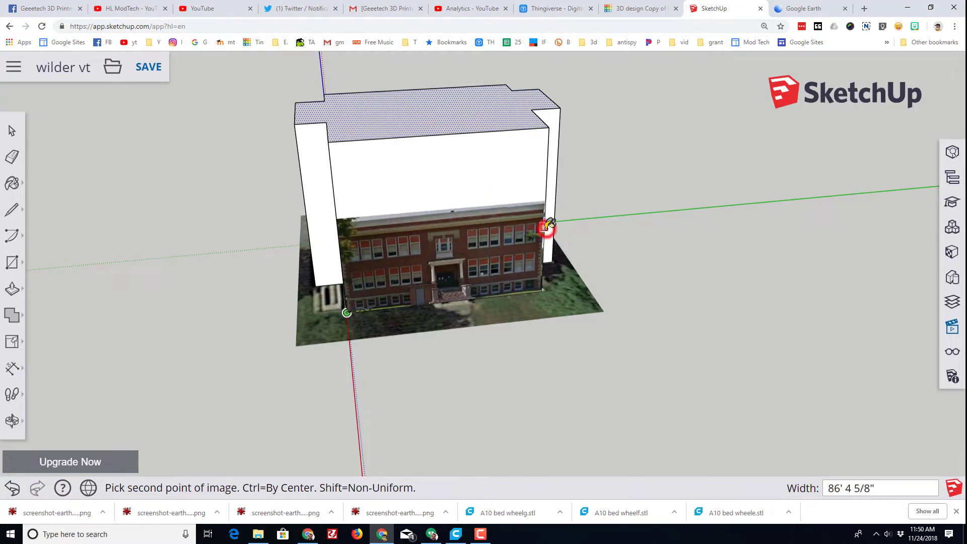
left_click(548, 226)
key("p")
scroll(407, 230, "up", 2)
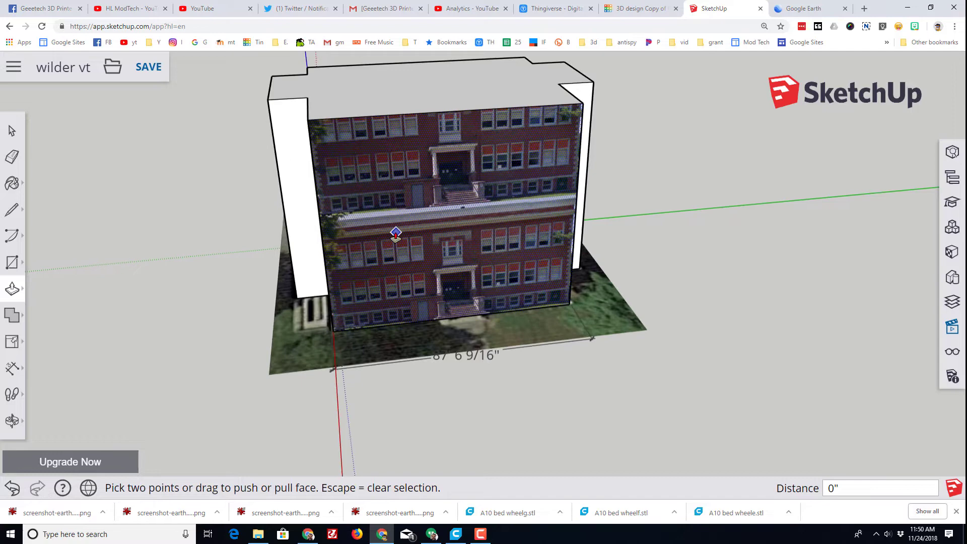
scroll(396, 222, "up", 2)
middle_click_drag(395, 219, 364, 118)
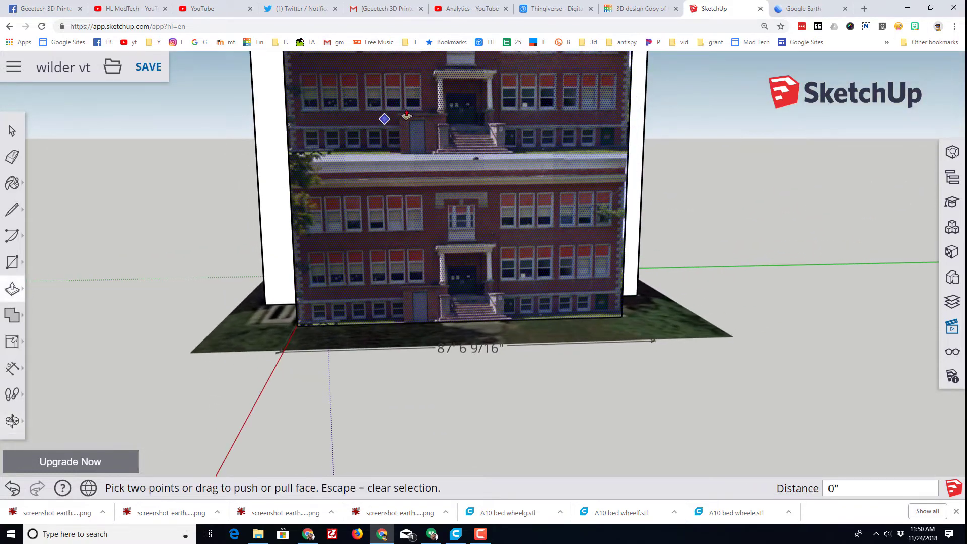
scroll(424, 121, "down", 2)
middle_click_drag(416, 144, 449, 184)
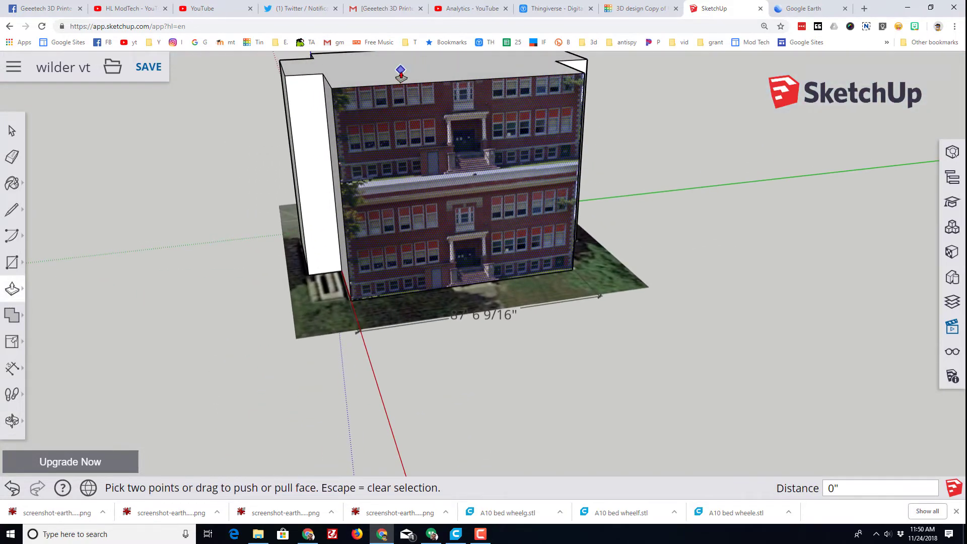
Push the block's top face down about 33 feet and view the front facade.
left_click(17, 290)
left_click(50, 265)
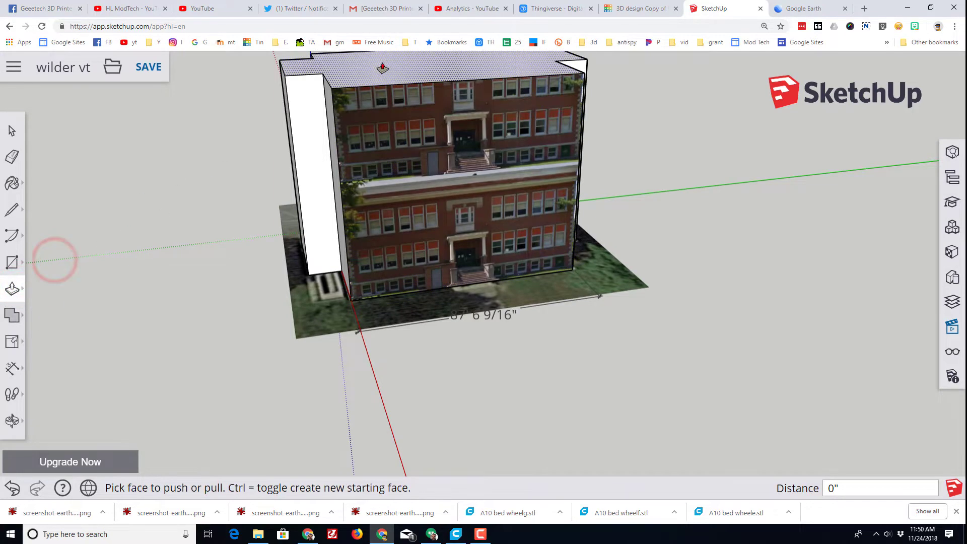
left_click_drag(383, 69, 406, 174)
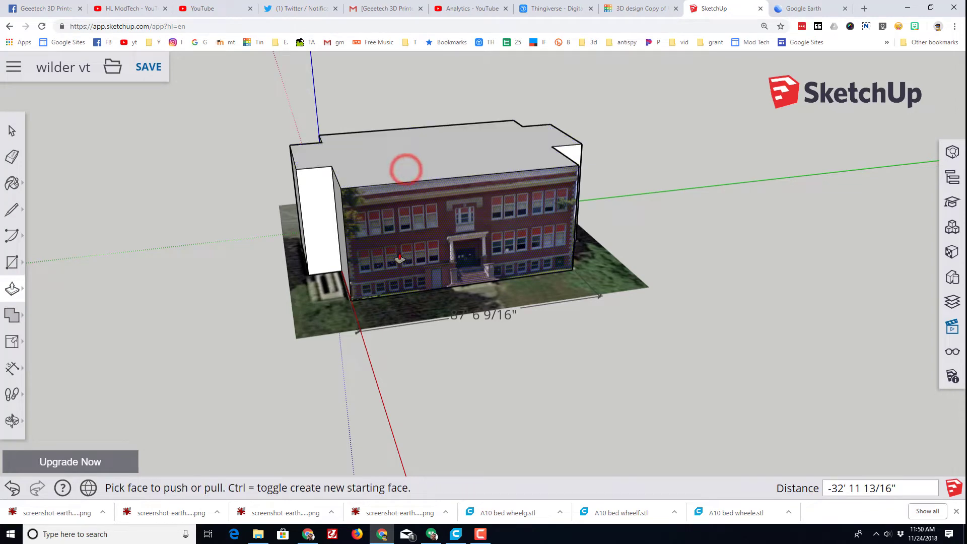
scroll(406, 158, "up", 3)
mouse_move(406, 159)
middle_mouse_down()
mouse_move(289, 221)
mouse_move(446, 170)
middle_mouse_up()
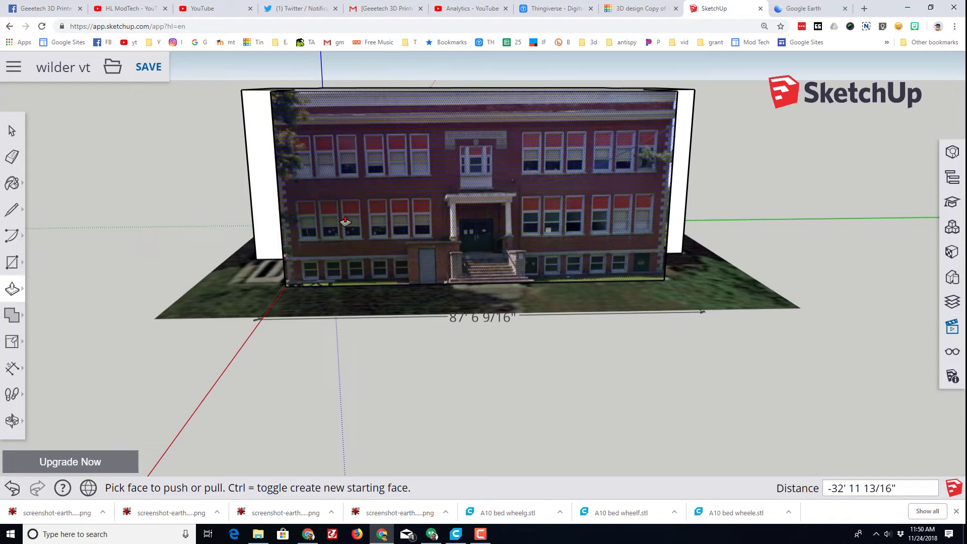
In Texture Position mode, move the photo's red pin to the wall's bottom-left corner.
right_click(346, 220)
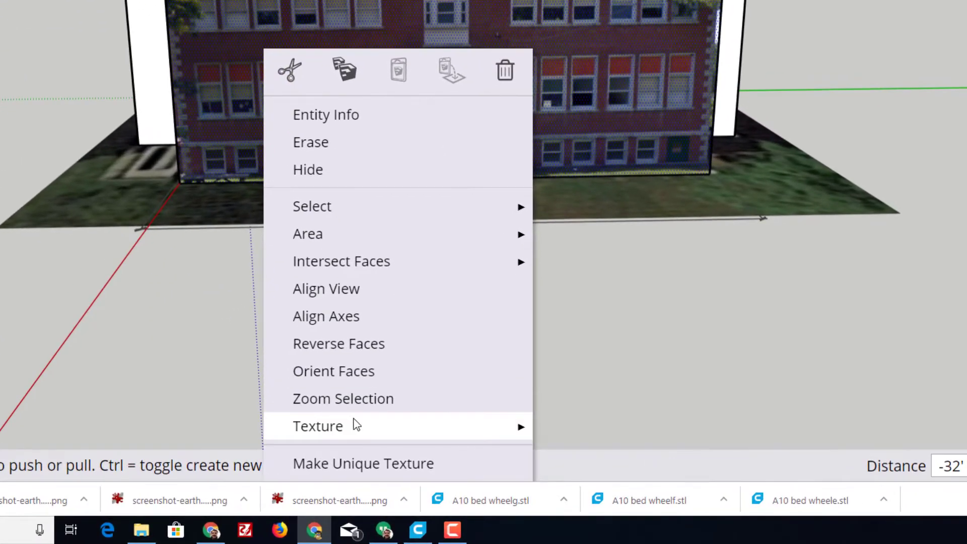
mouse_move(318, 426)
left_click(590, 357)
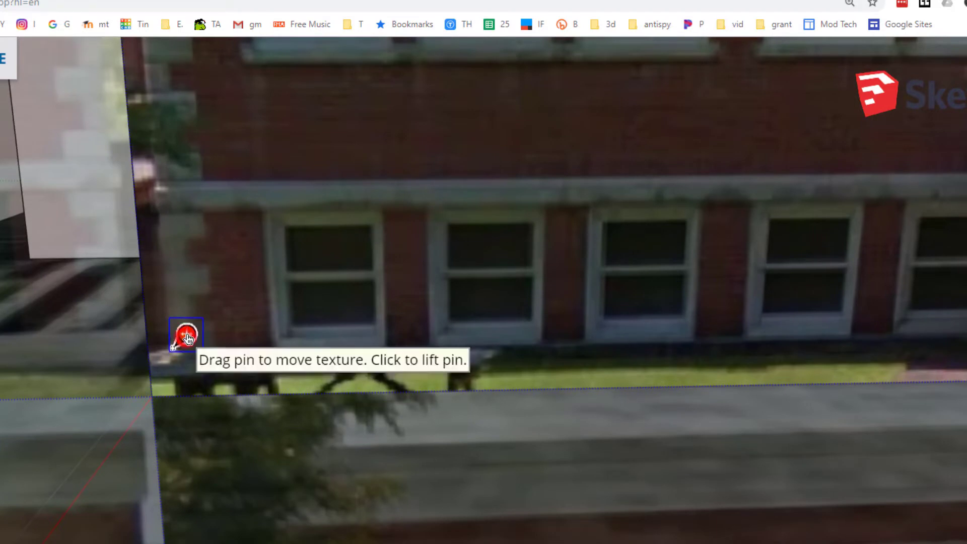
left_click(188, 336)
left_click_drag(188, 334, 165, 383)
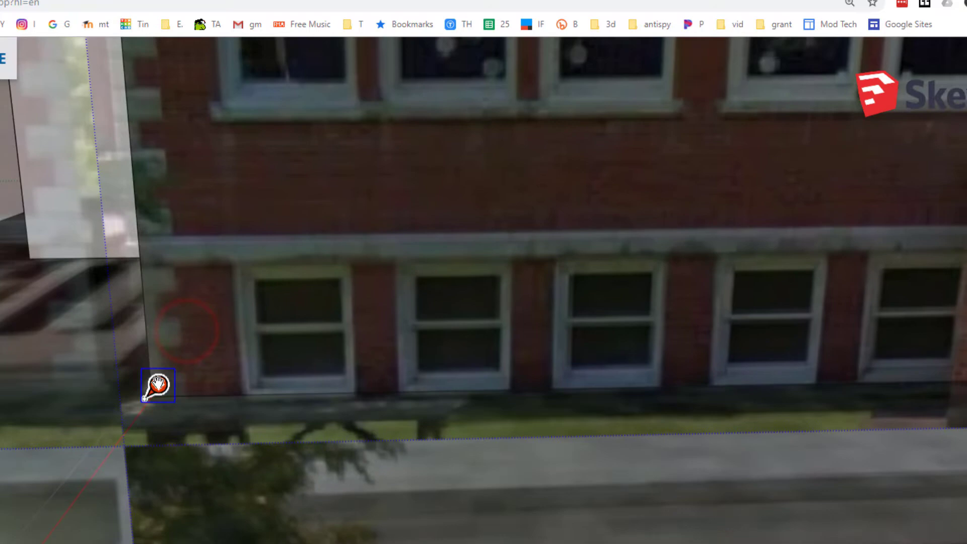
scroll(168, 378, "down", 2)
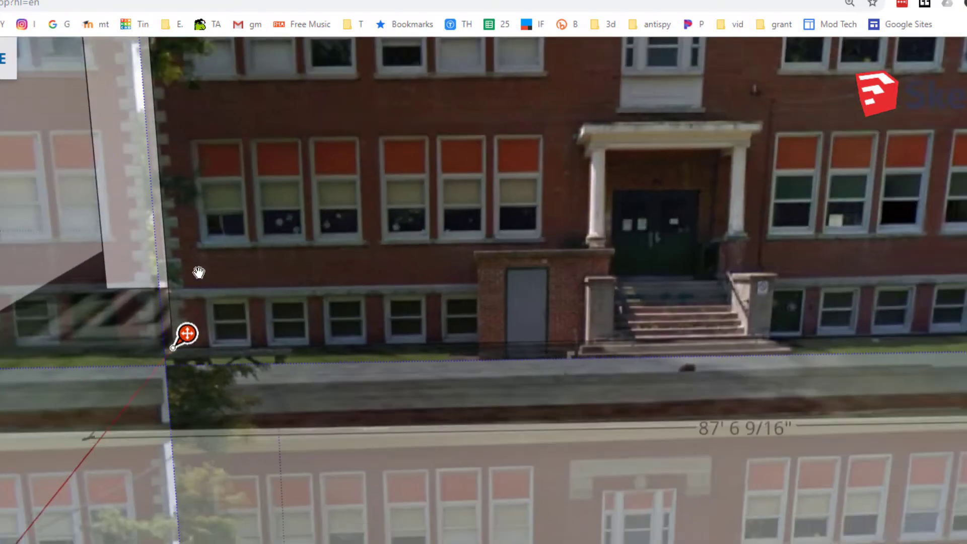
scroll(196, 257, "down", 2)
scroll(200, 151, "down", 1)
scroll(200, 121, "down", 1)
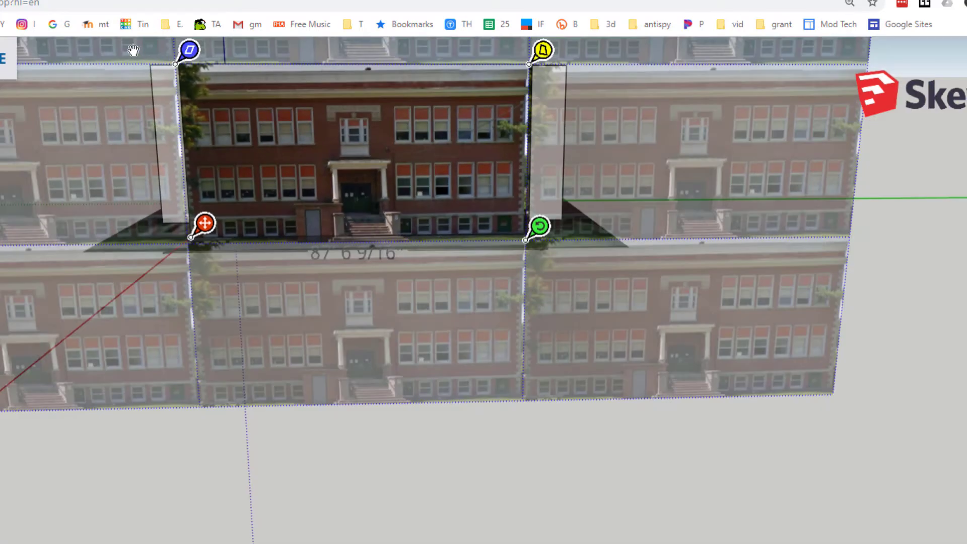
scroll(133, 50, "up", 3)
scroll(244, 110, "up", 2)
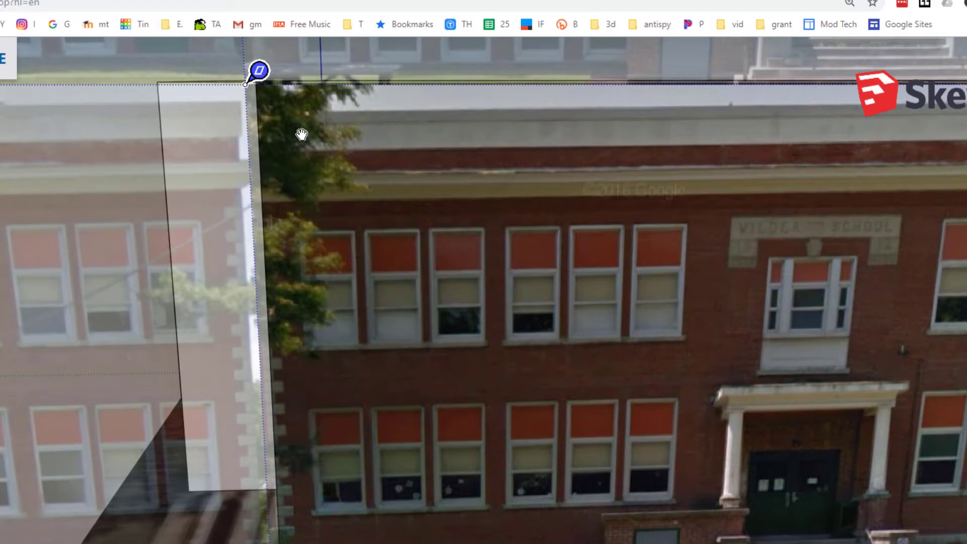
left_click(259, 70)
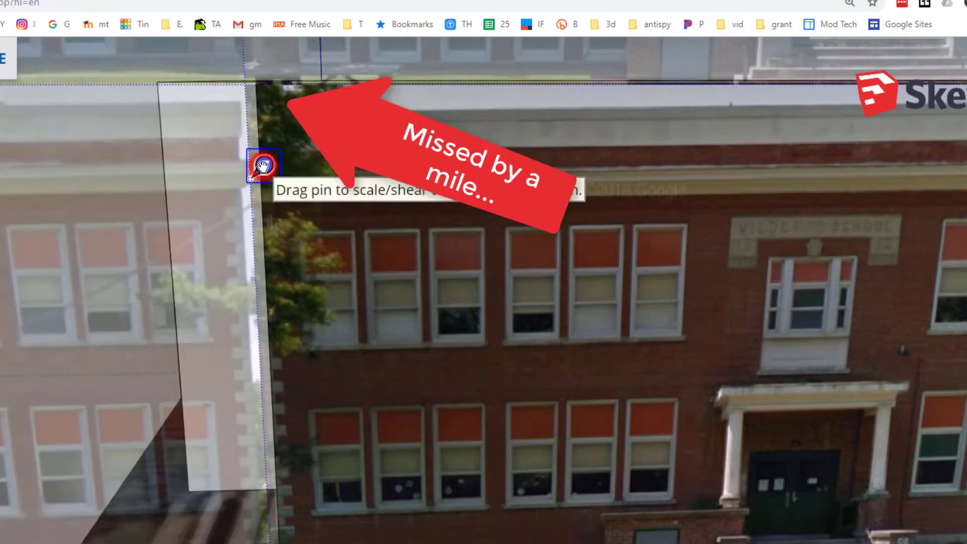
Pin the photo's upper-left corner to the top-left corner of the wall.
left_click(264, 162)
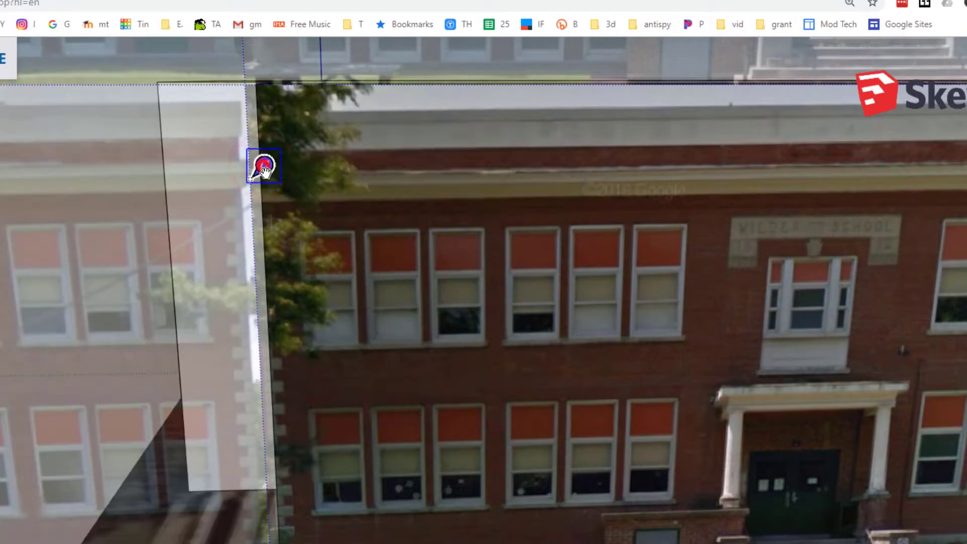
mouse_move(265, 166)
left_mouse_down()
mouse_move(243, 210)
mouse_move(260, 175)
left_mouse_up()
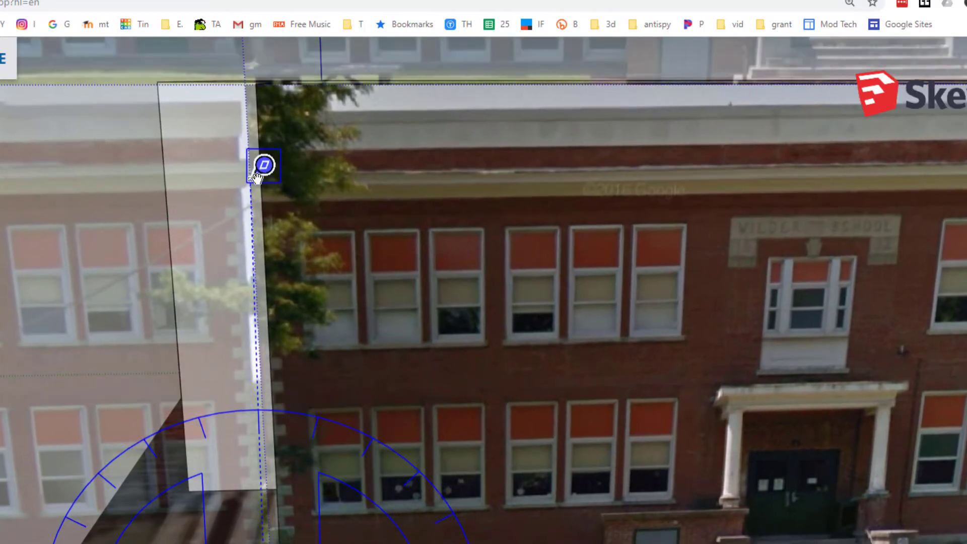
scroll(261, 174, "down", 5)
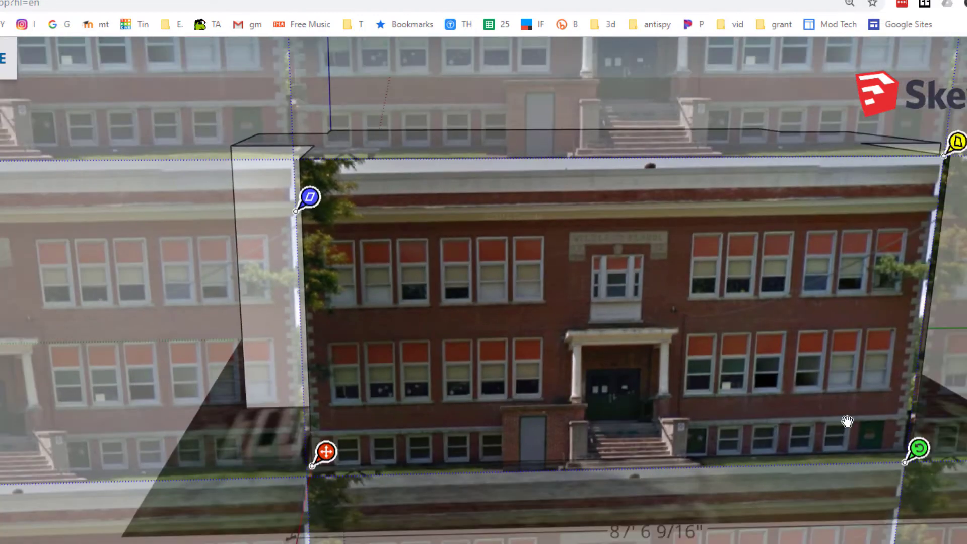
scroll(925, 464, "up", 4)
scroll(922, 464, "up", 4)
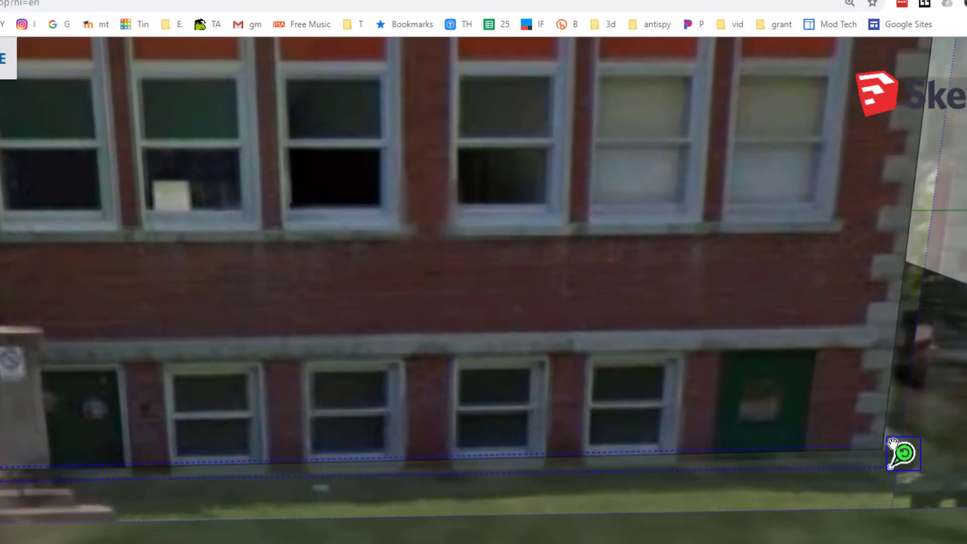
scroll(895, 436, "down", 2)
scroll(930, 341, "down", 2)
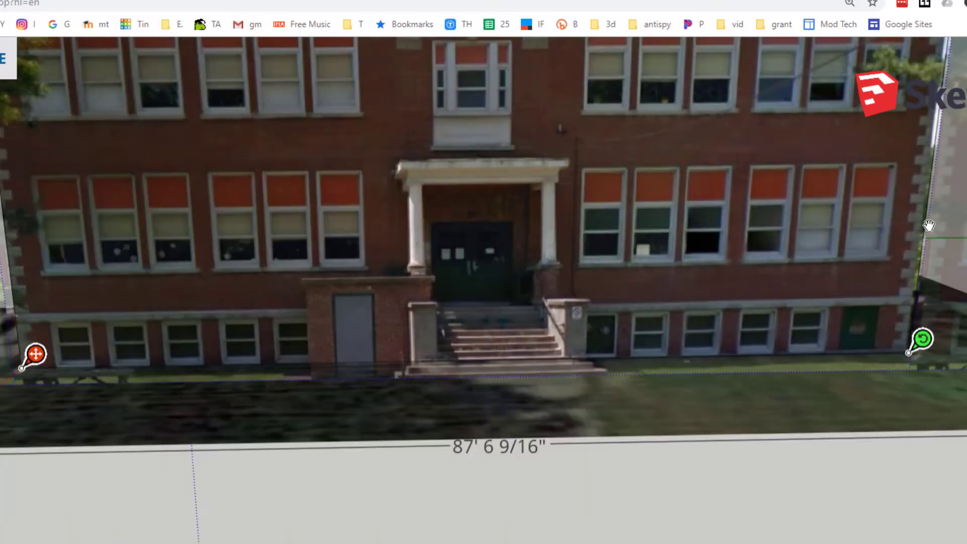
scroll(930, 227, "down", 2)
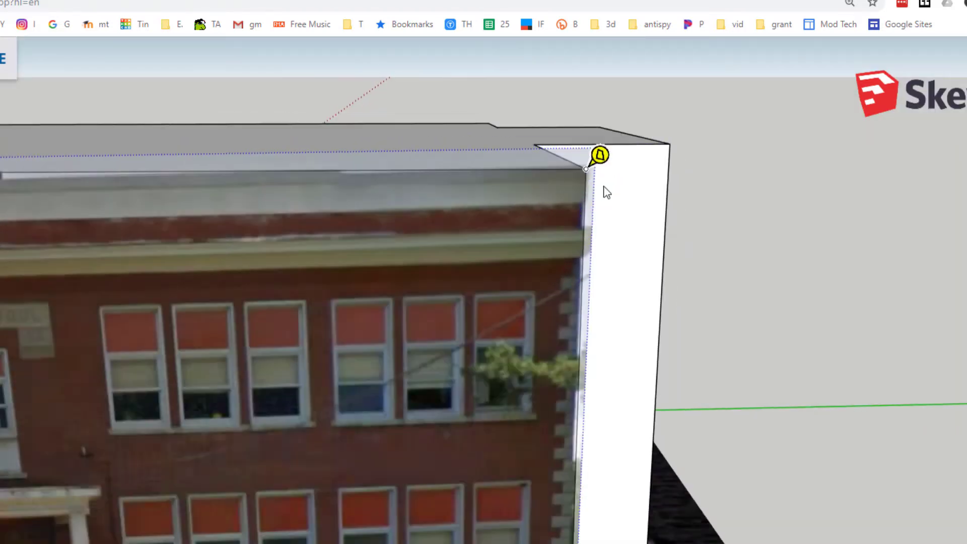
scroll(596, 151, "down", 3)
scroll(484, 302, "down", 2)
scroll(152, 318, "up", 2)
scroll(120, 297, "down", 3)
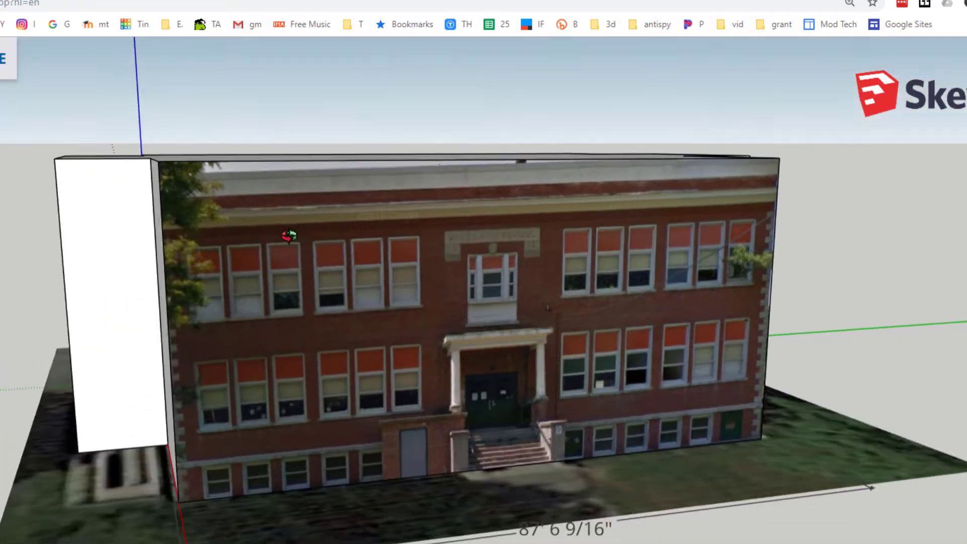
scroll(215, 235, "up", 3)
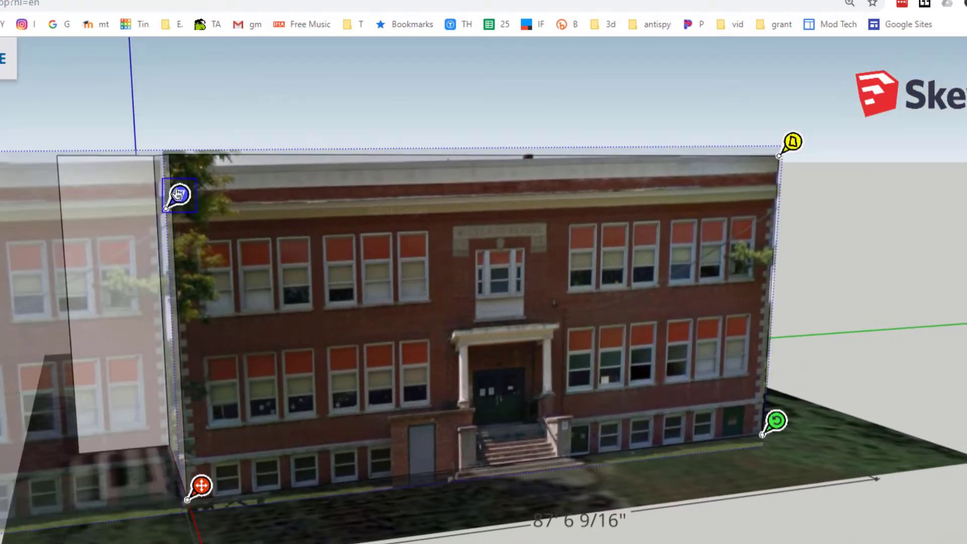
scroll(238, 210, "down", 3)
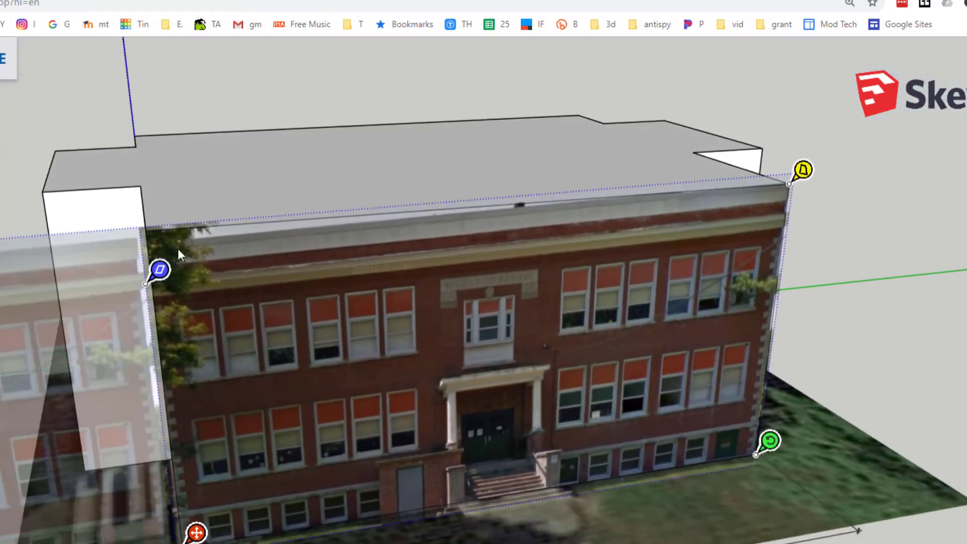
scroll(178, 248, "up", 4)
scroll(153, 265, "up", 2)
scroll(154, 294, "up", 2)
scroll(158, 303, "down", 3)
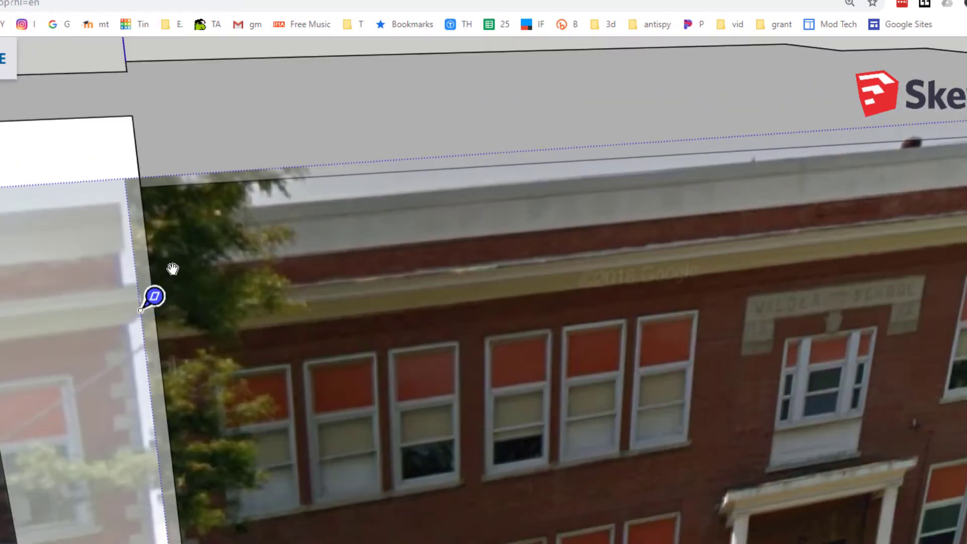
scroll(167, 302, "down", 2)
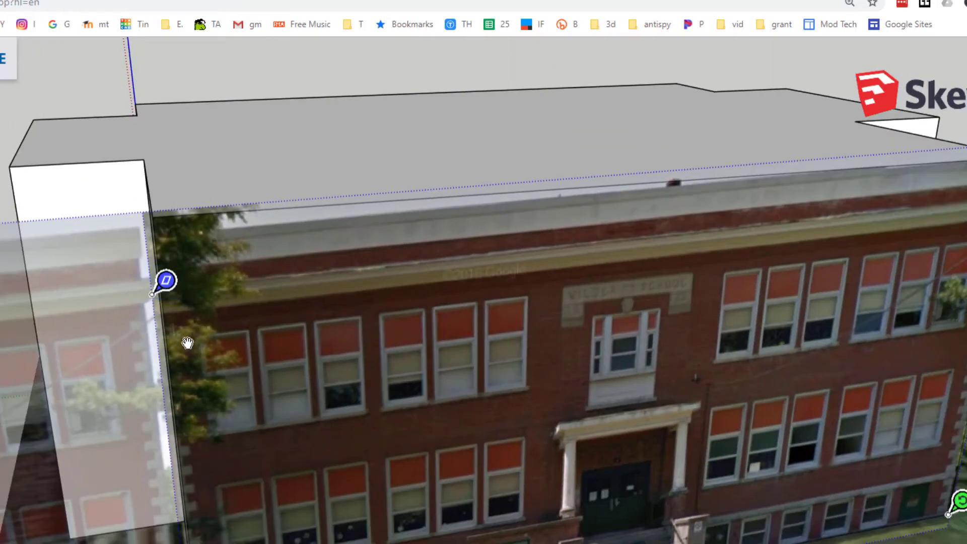
Re-pin the scaling handle at the roof corner so the photo meets the roofline.
left_click(170, 279)
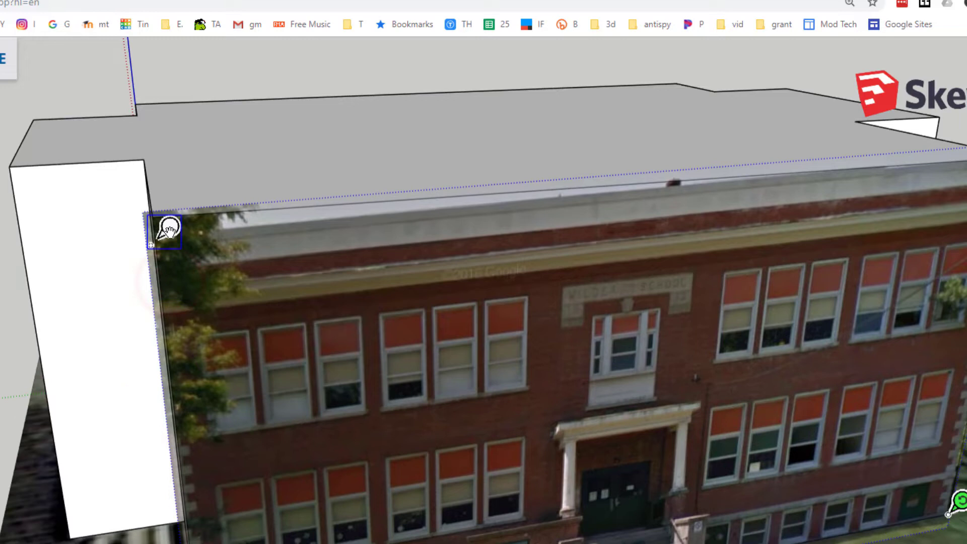
left_click(174, 224)
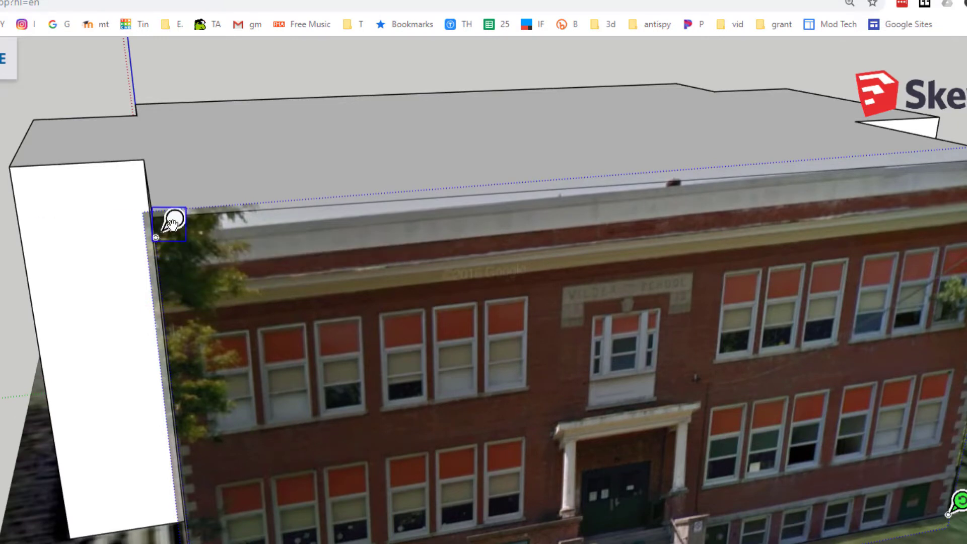
left_click_drag(173, 221, 172, 204)
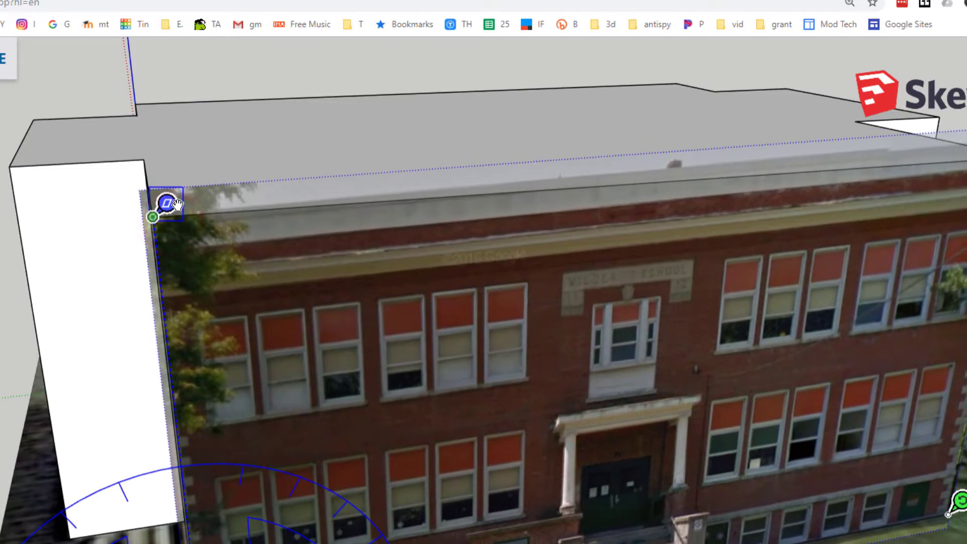
scroll(411, 280, "down", 5)
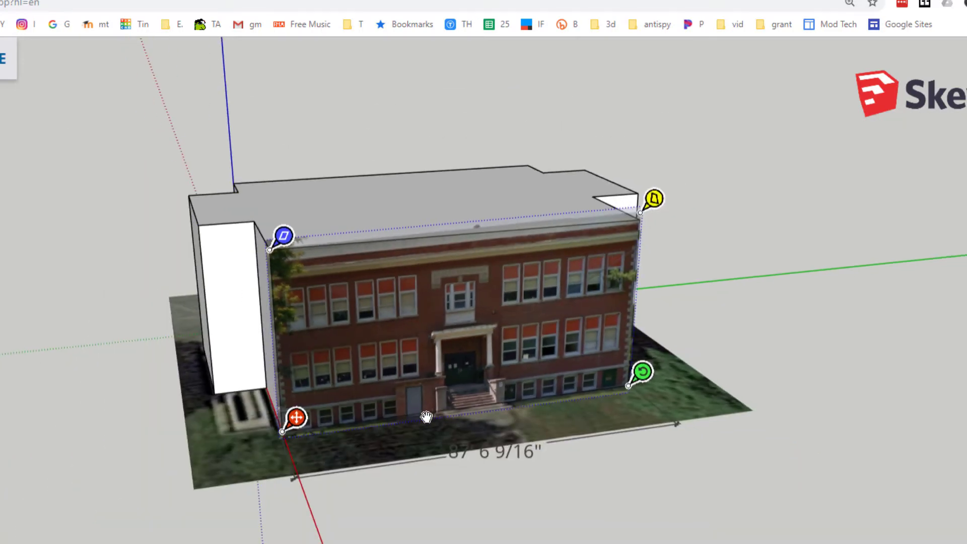
Drag the photo's top-right pin downward to stretch the texture over the wall.
middle_click_drag(427, 416, 289, 278)
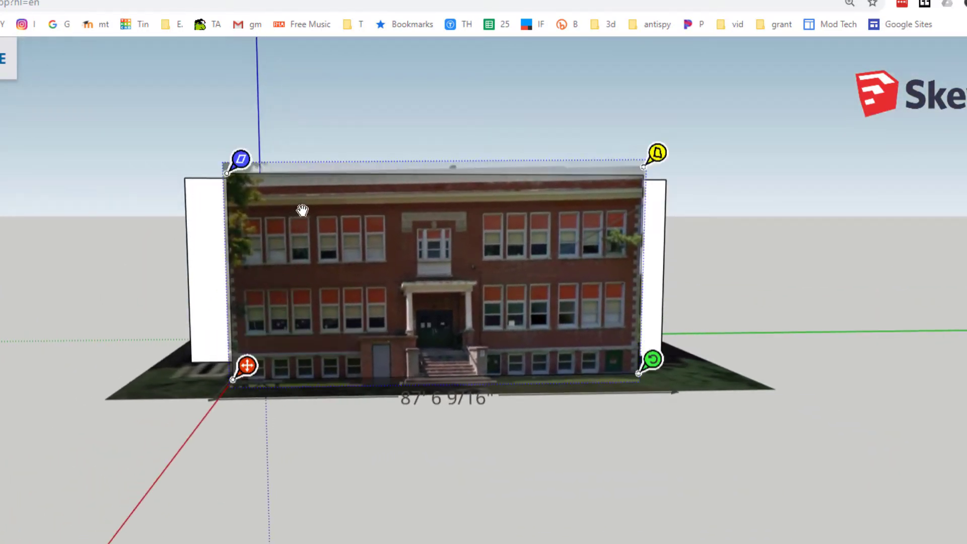
scroll(301, 209, "up", 1)
scroll(684, 180, "up", 4)
scroll(703, 159, "up", 3)
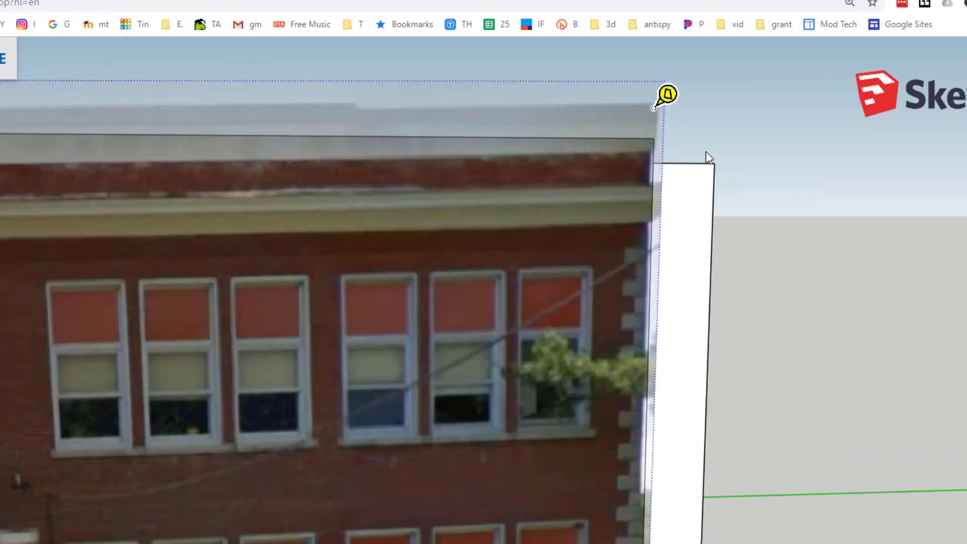
left_click(667, 95)
left_click_drag(667, 95, 658, 134)
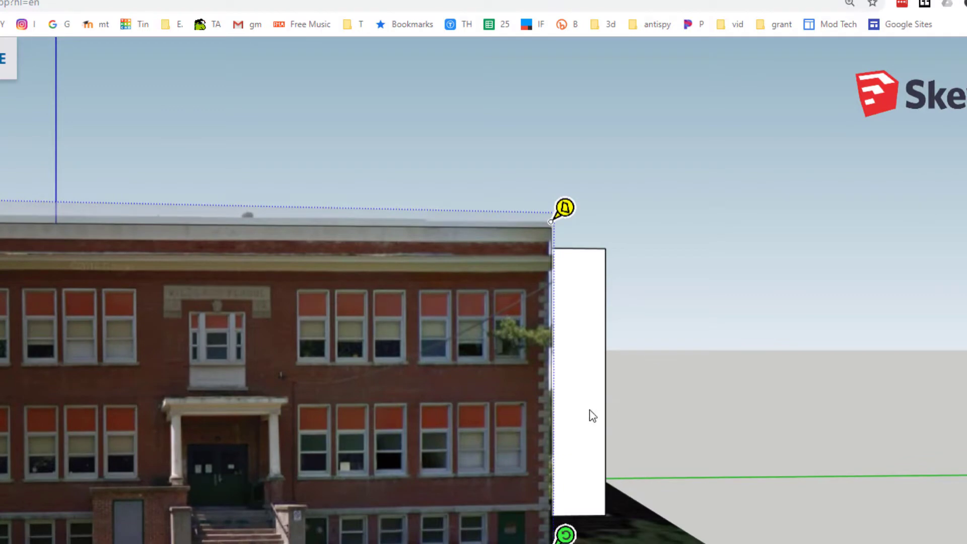
right_click(692, 400)
Confirm the texture placement and view the textured block at an angle.
left_click(737, 458)
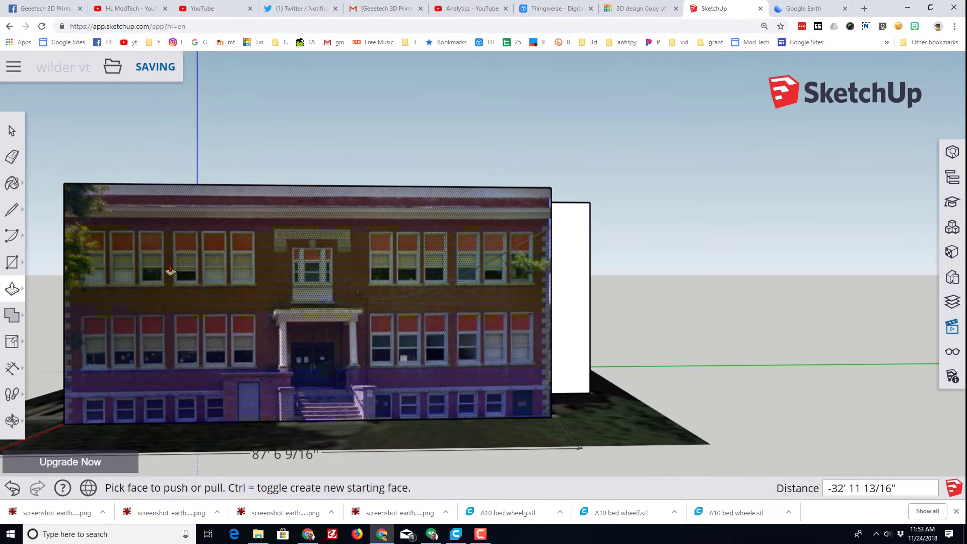
mouse_move(288, 232)
left_mouse_down()
mouse_move(390, 274)
mouse_move(182, 290)
left_mouse_up()
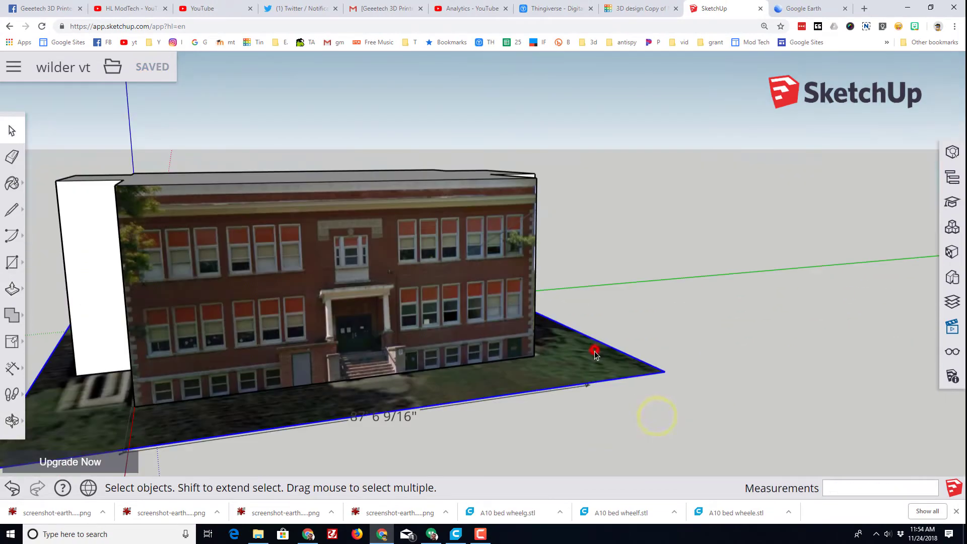
key("space")
right_click(590, 360)
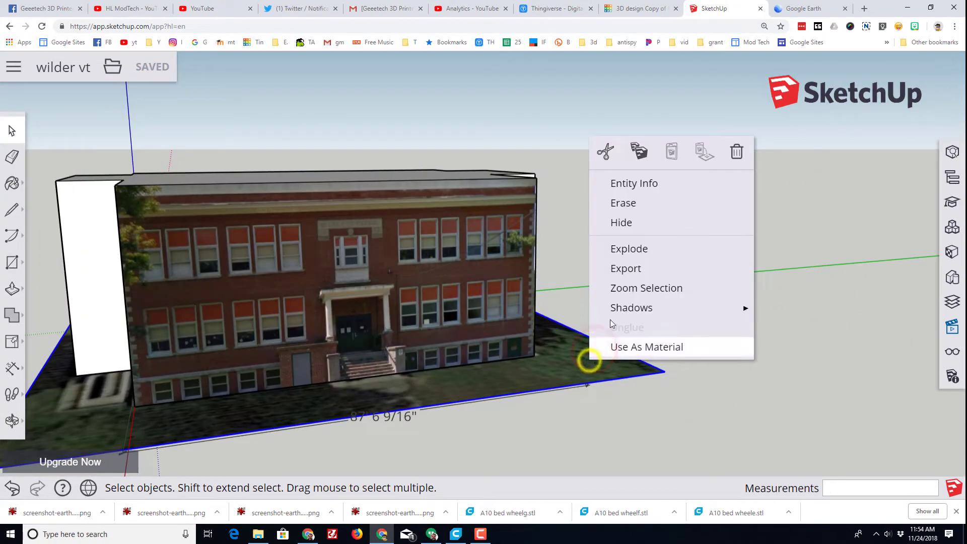
Erase the aerial ground image and the 87' 6 9/16" dimension.
left_click(623, 203)
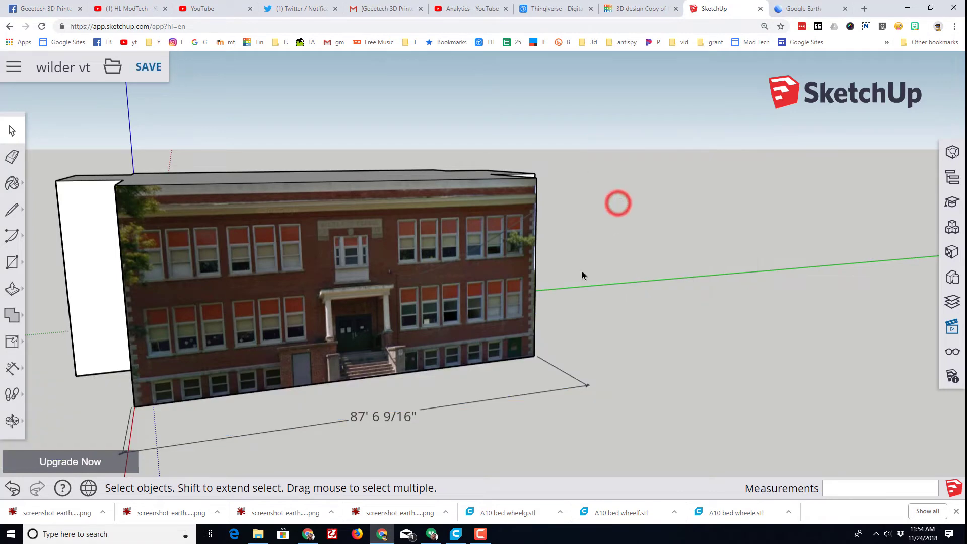
left_click(398, 416)
key("Delete")
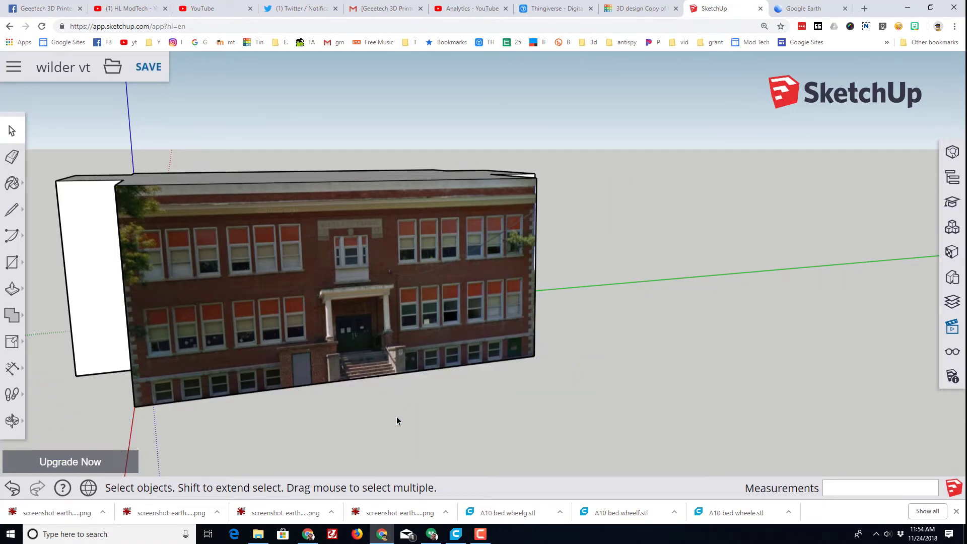
middle_click_drag(397, 421, 480, 322)
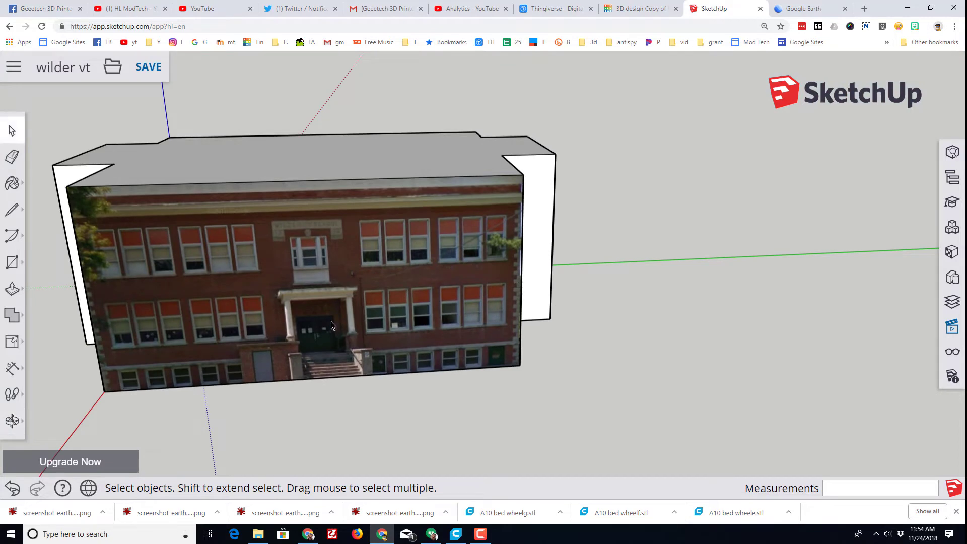
scroll(248, 318, "up", 4)
mouse_move(247, 318)
middle_mouse_down()
mouse_move(246, 238)
mouse_move(162, 303)
middle_mouse_up()
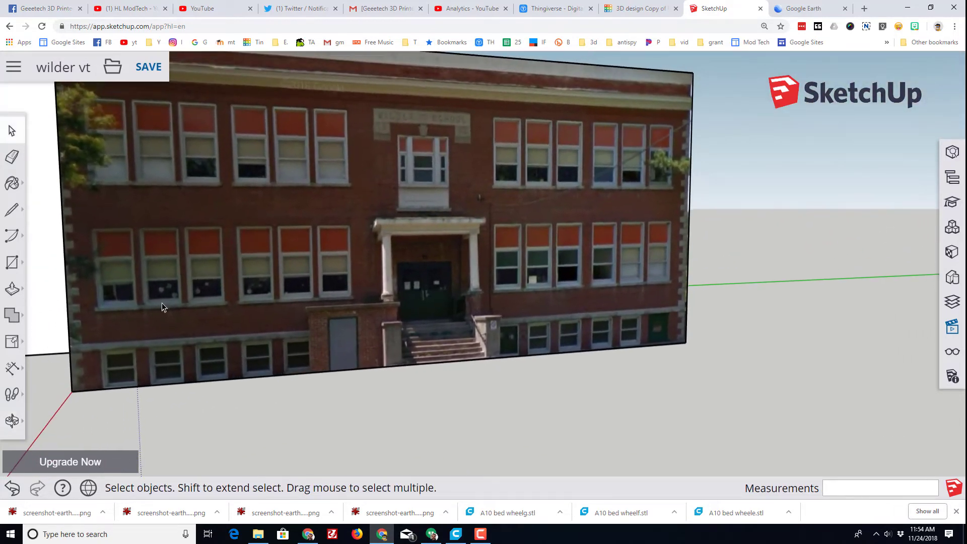
Align the view straight onto the photo-textured front face.
left_click(11, 262)
left_click(46, 206)
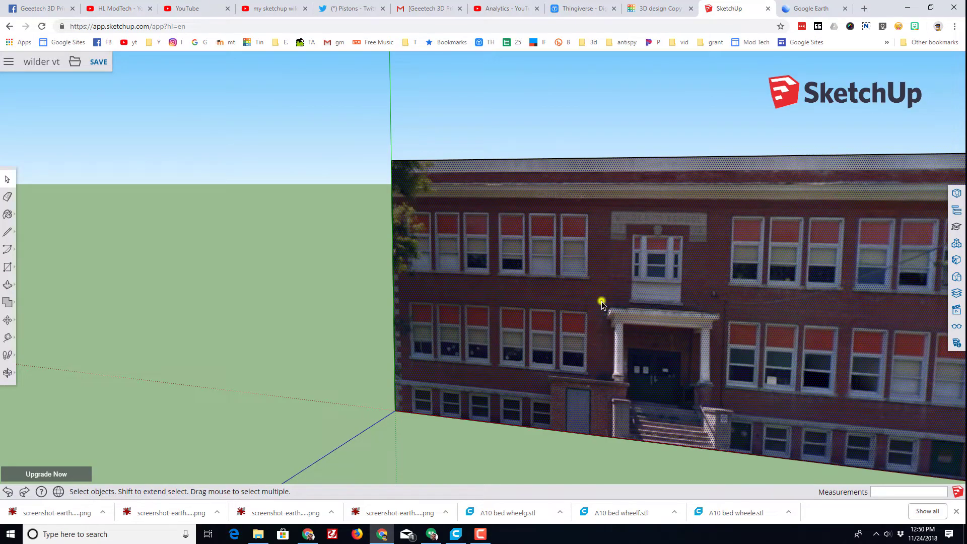
right_click(602, 301)
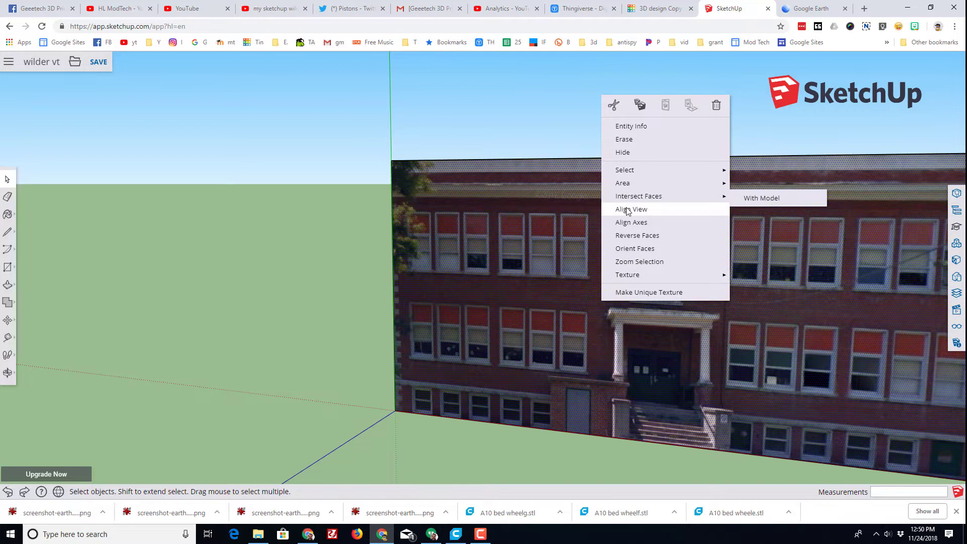
left_click(631, 210)
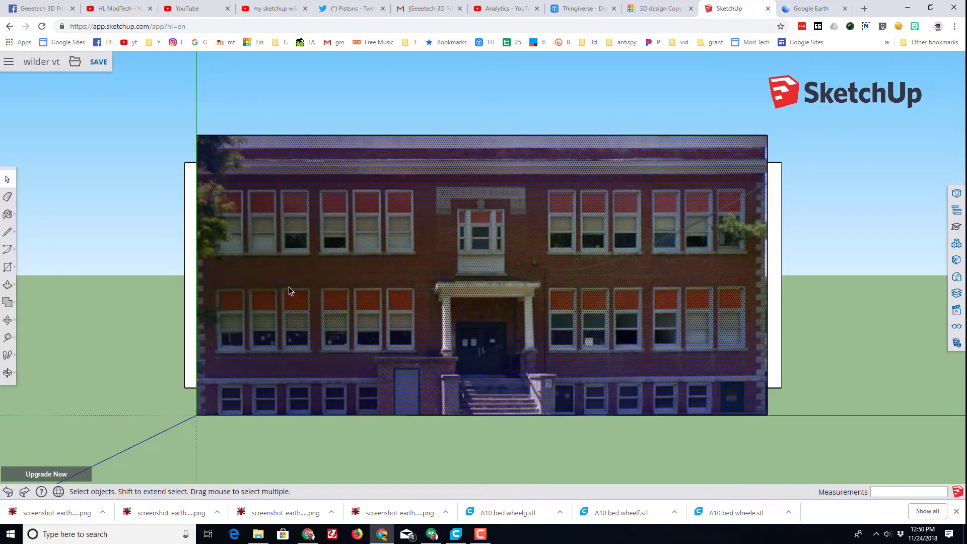
scroll(184, 367, "up", 2)
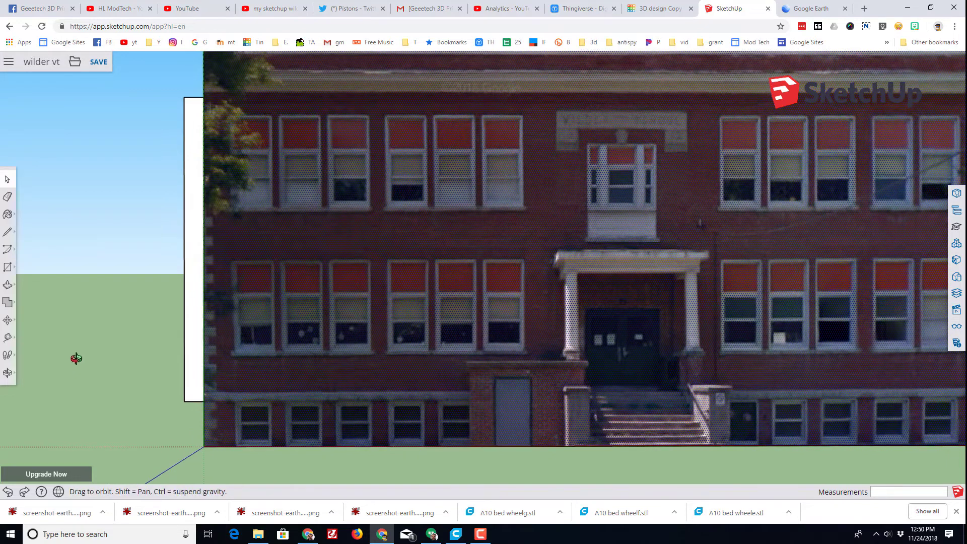
Select the blank white boxes behind the wall and hide them.
middle_click_drag(70, 366, 333, 362)
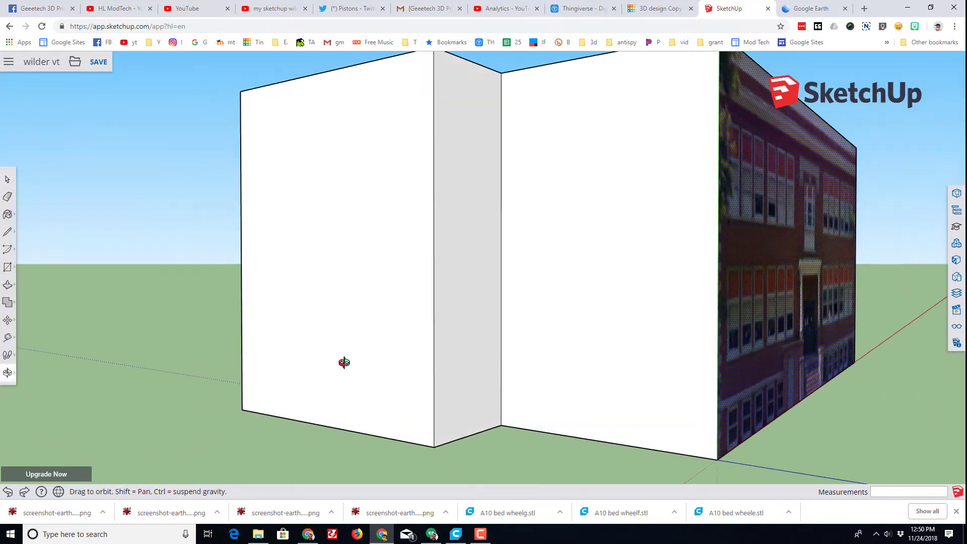
mouse_move(451, 377)
middle_mouse_down()
mouse_move(530, 466)
mouse_move(499, 463)
middle_mouse_up()
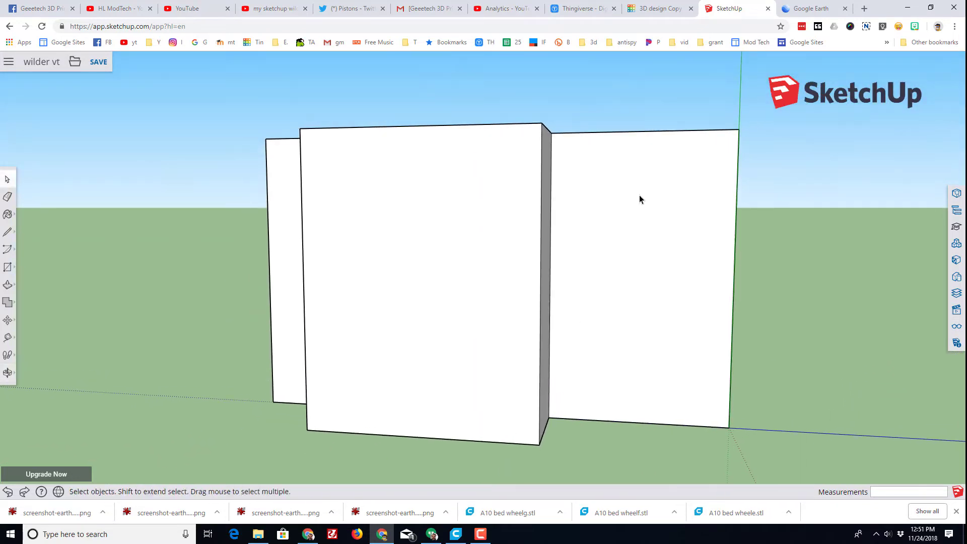
left_click_drag(328, 483, 254, 445)
left_click_drag(348, 454, 266, 460)
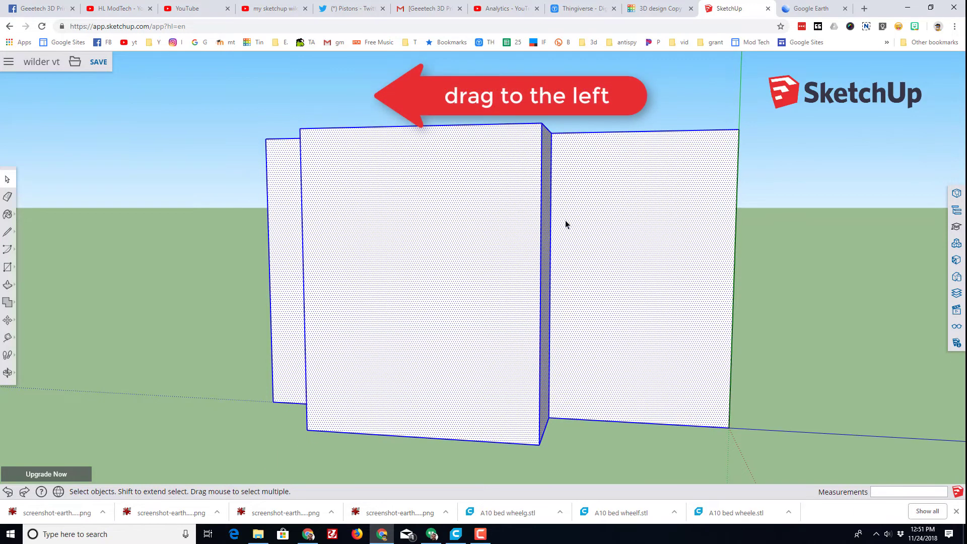
middle_click_drag(565, 220, 521, 310)
right_click(479, 219)
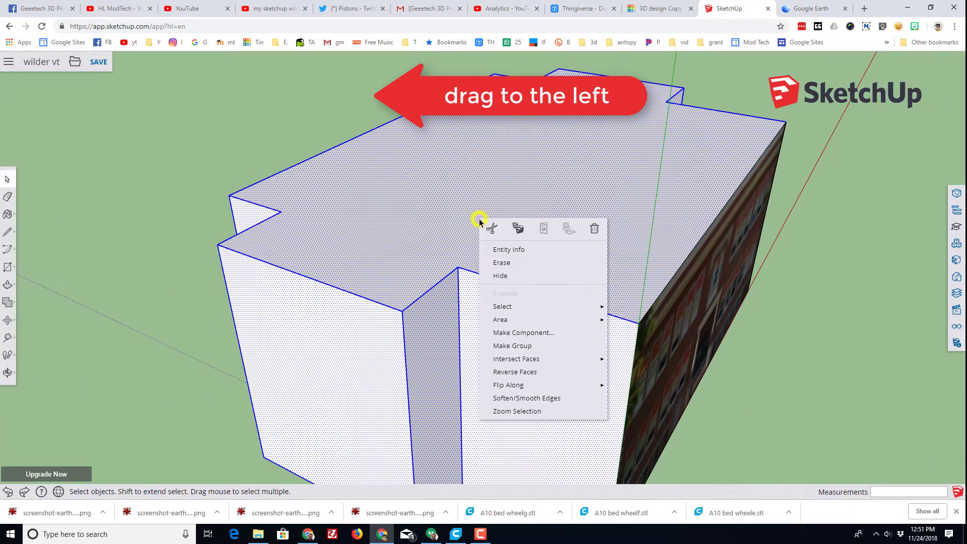
left_click(499, 275)
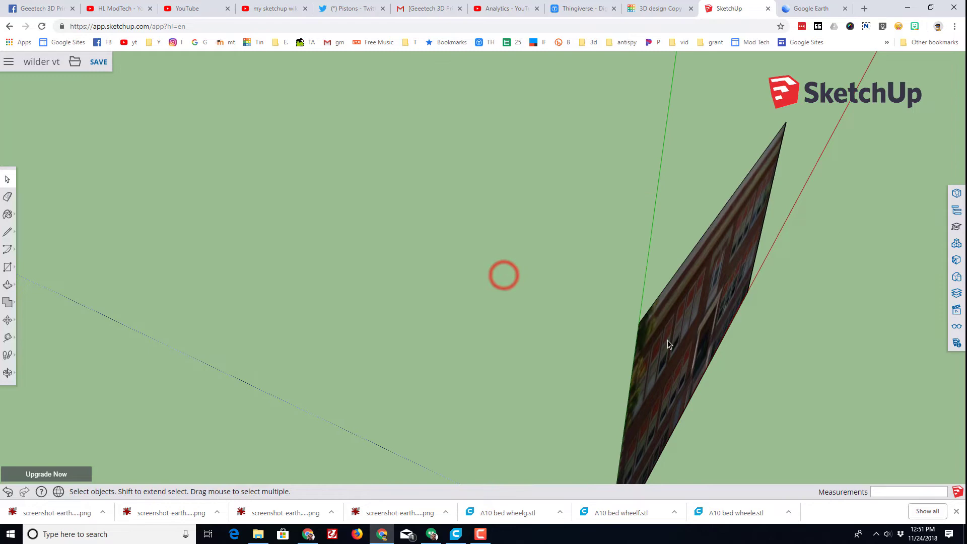
middle_click_drag(667, 341, 529, 317)
scroll(372, 339, "up", 5)
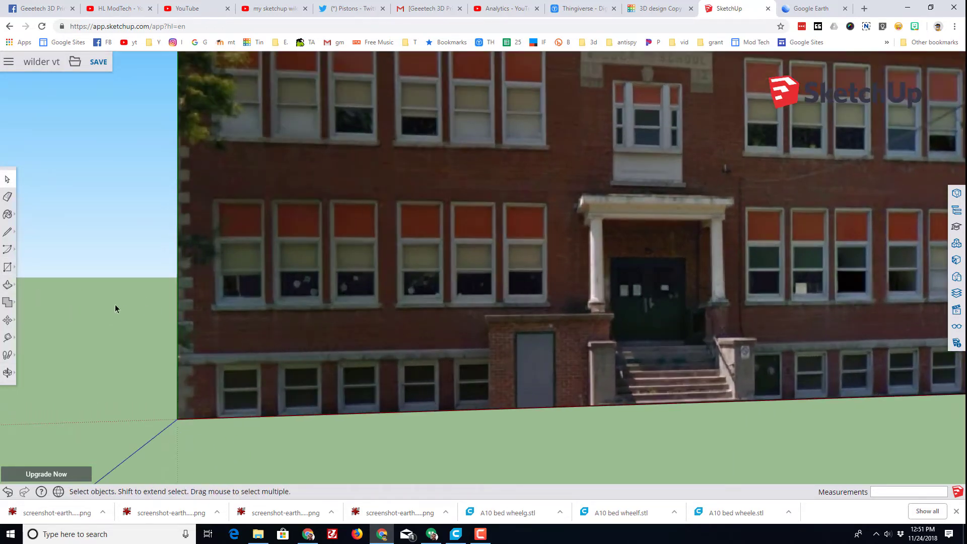
Draw a rectangle outlining the leftmost window of the second row.
left_click(7, 266)
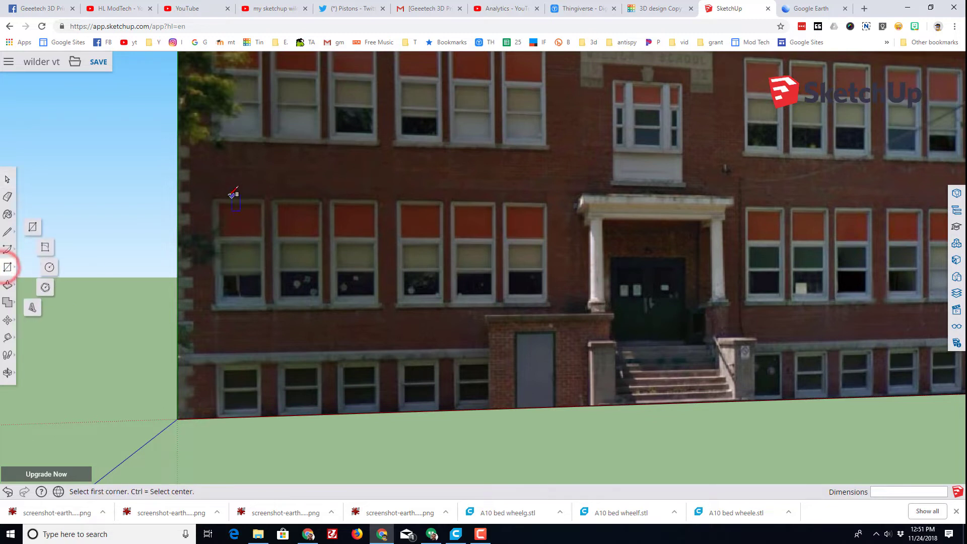
left_click(215, 199)
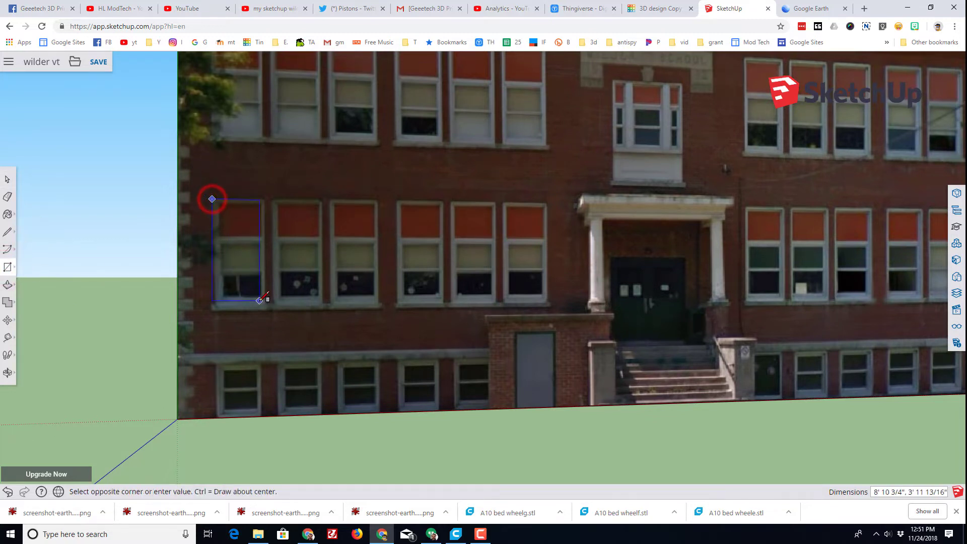
scroll(215, 199, "up", 2)
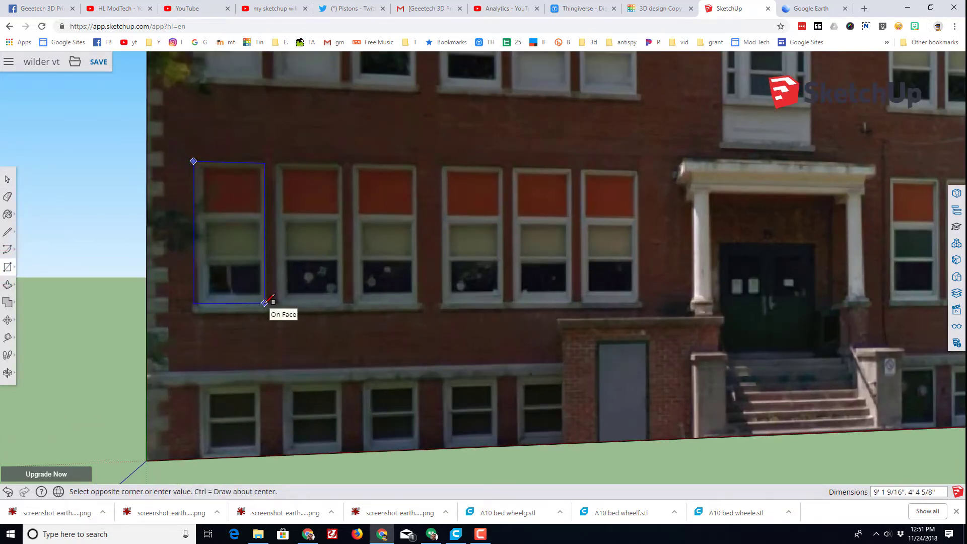
left_click(267, 303)
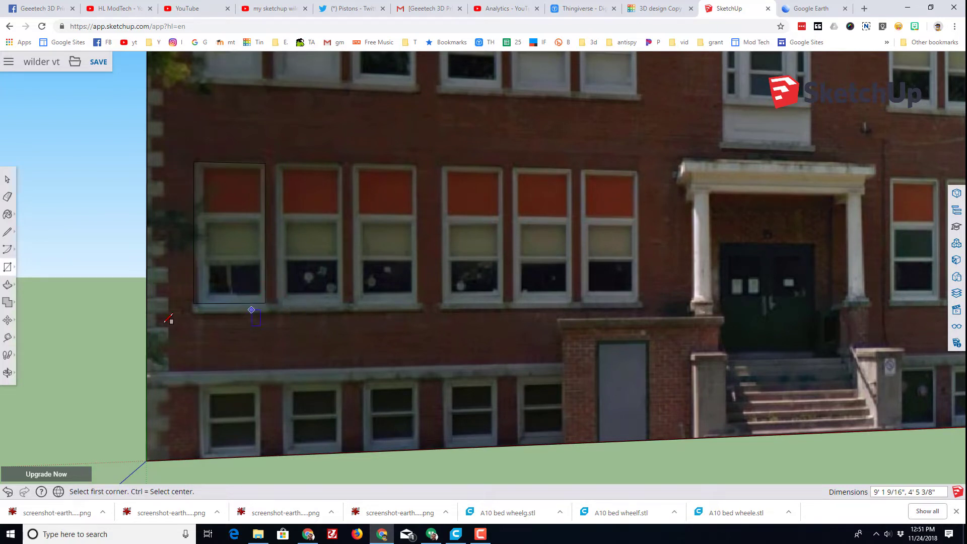
Add a Tape Measure guide from the window's bottom corner across the facade at sill height.
left_click(10, 335)
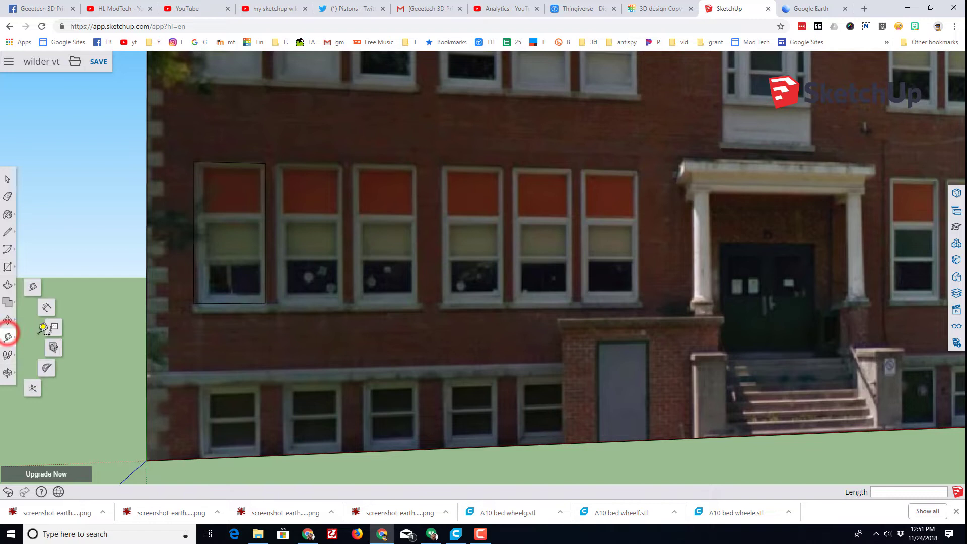
left_click(33, 289)
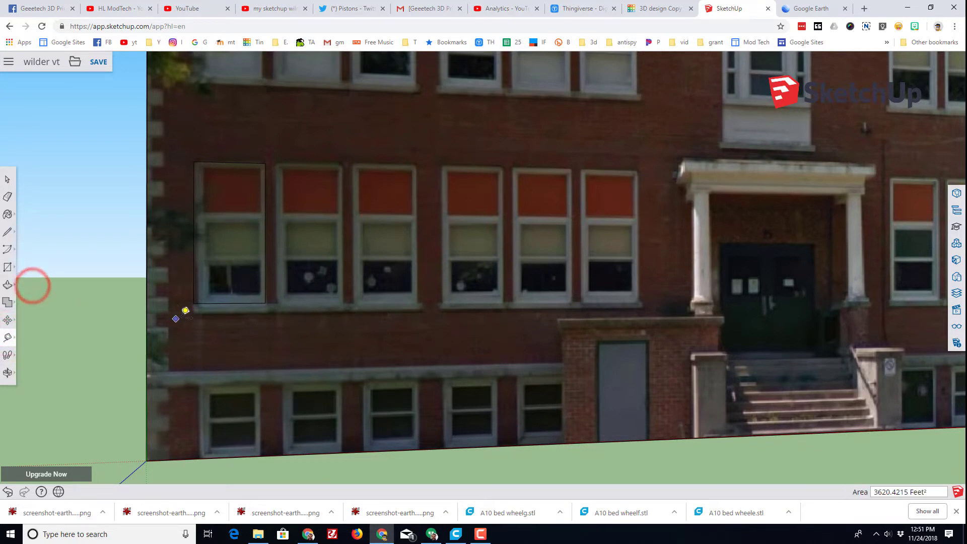
left_click(194, 304)
scroll(194, 303, "down", 3)
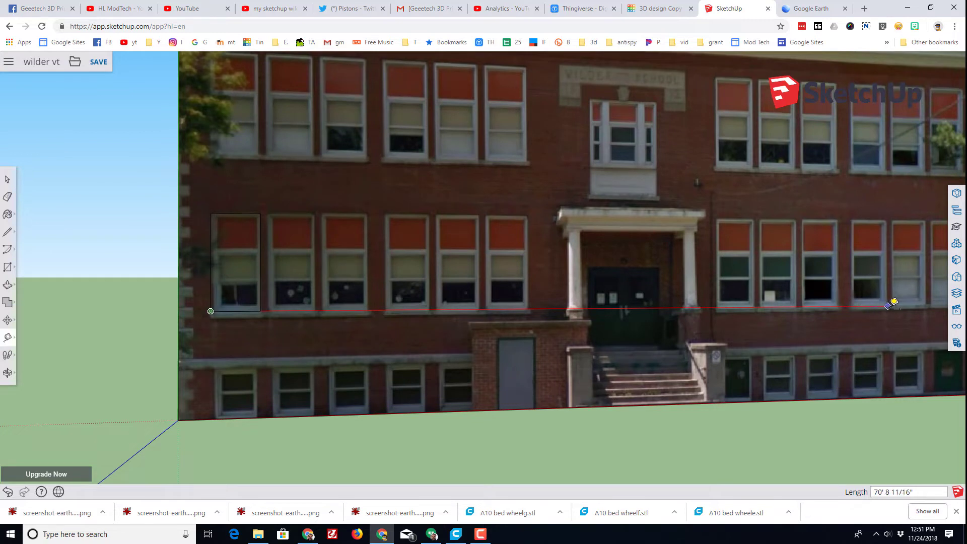
left_click(890, 307)
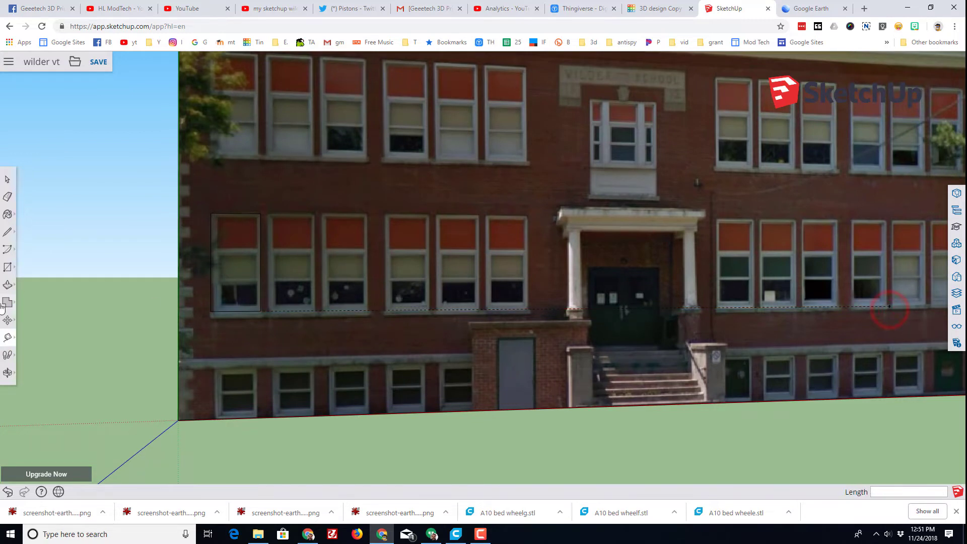
Copy the window rectangle onto the second and third window openings using Move with Ctrl.
left_click(7, 180)
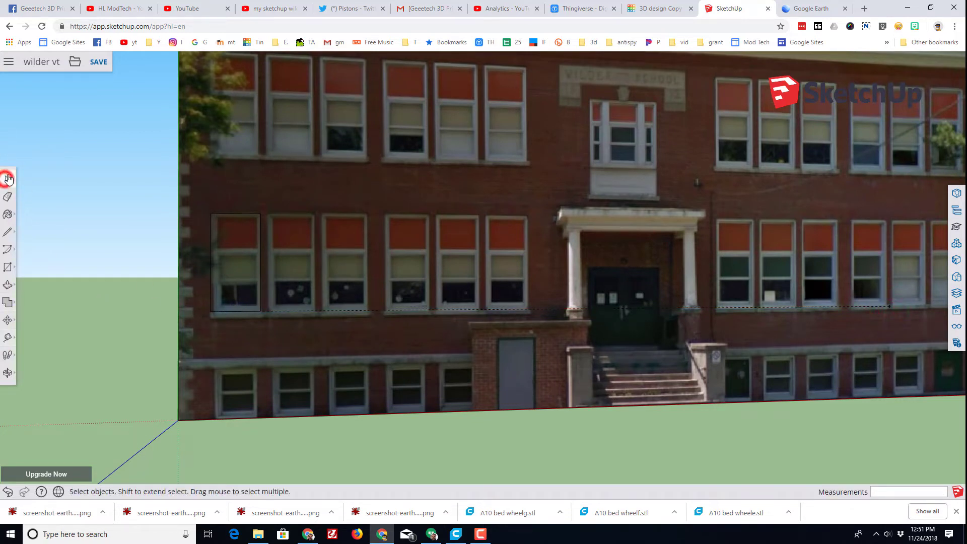
left_click(238, 284)
key("m")
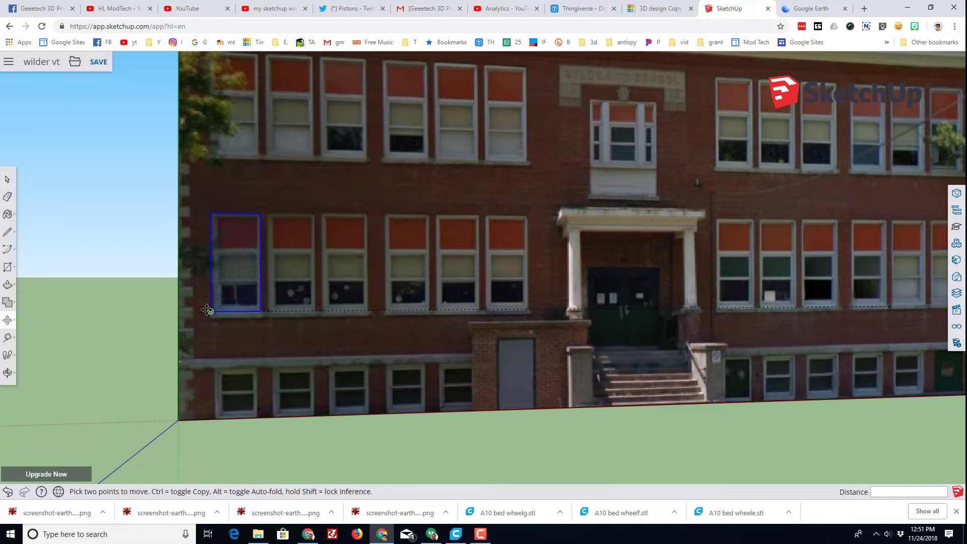
left_click(210, 311)
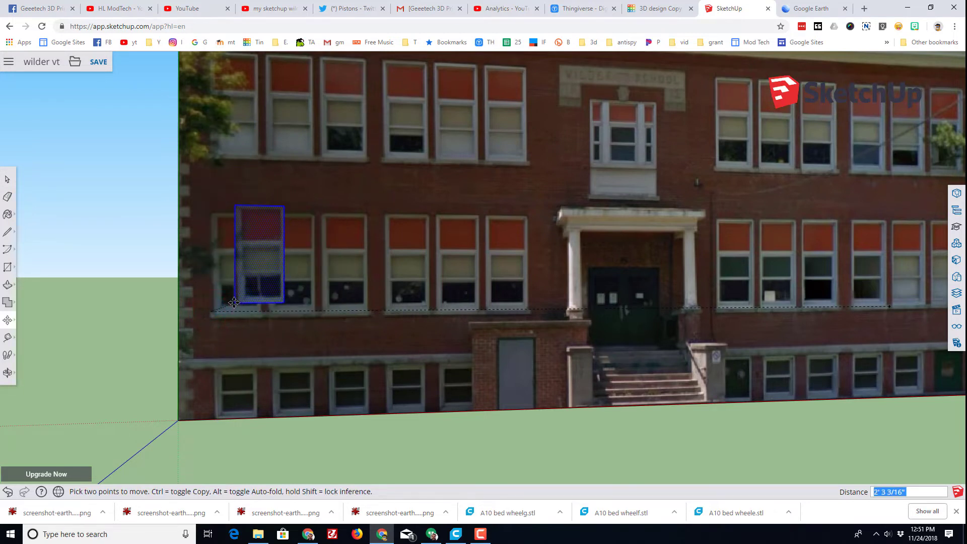
key("ctrl")
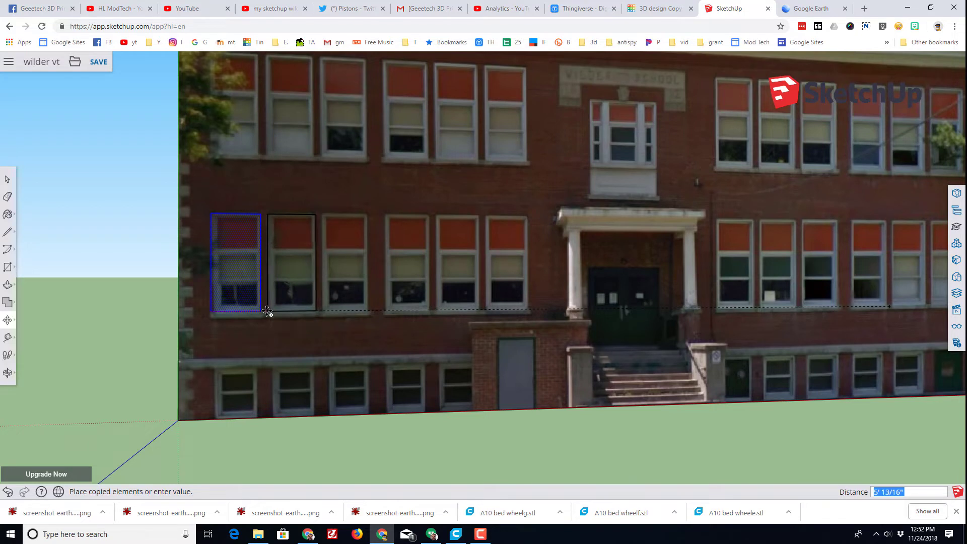
left_click(267, 312)
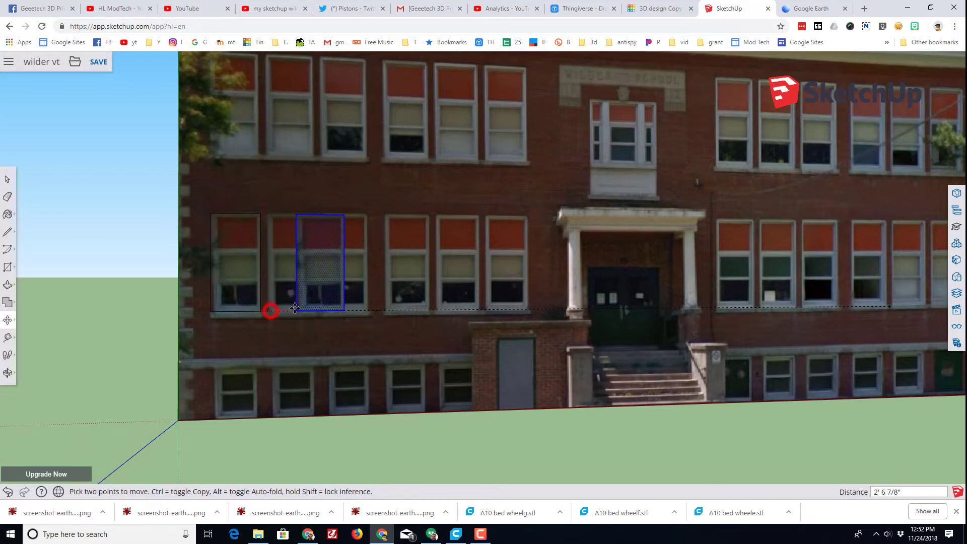
left_click(268, 311)
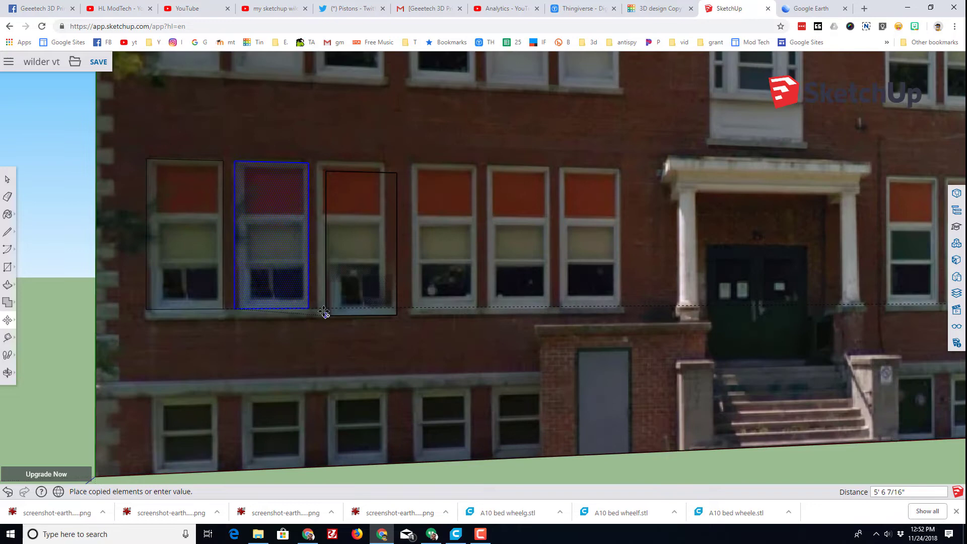
scroll(337, 318, "up", 1)
scroll(337, 317, "up", 1)
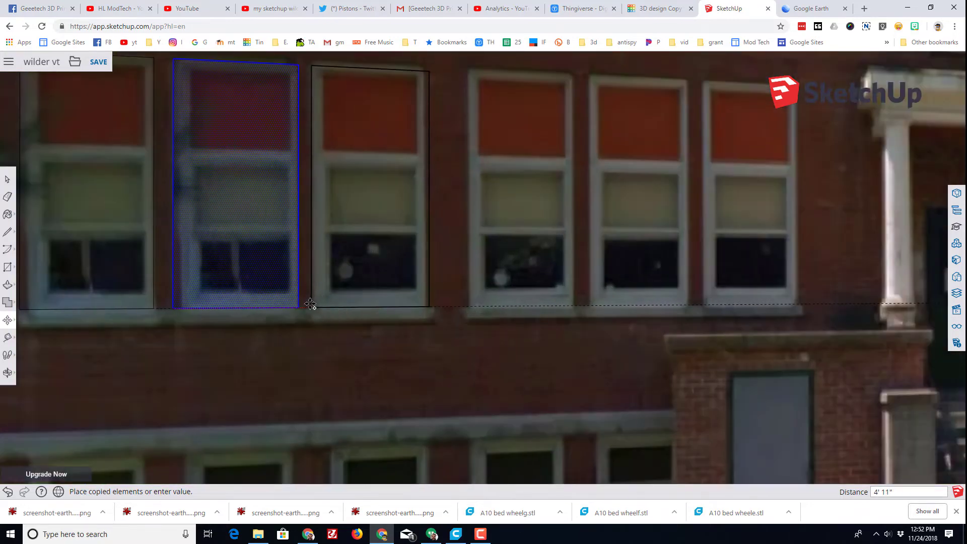
left_click(313, 304)
scroll(313, 305, "down", 3)
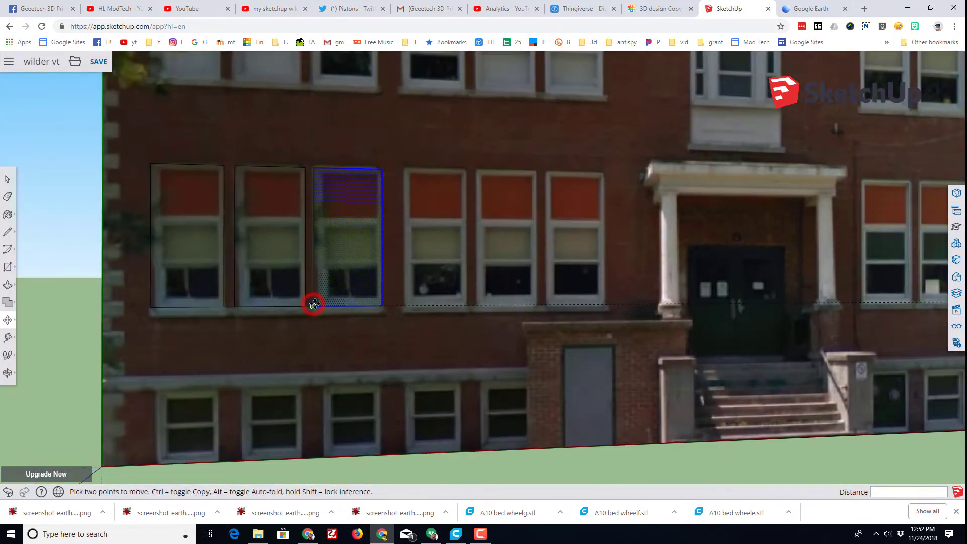
scroll(321, 291, "down", 2)
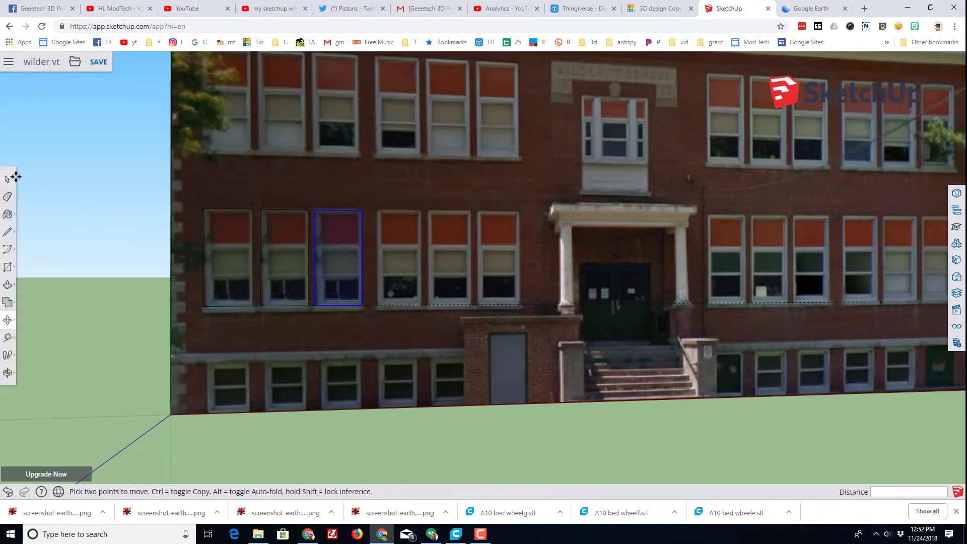
middle_click_drag(123, 259, 374, 323)
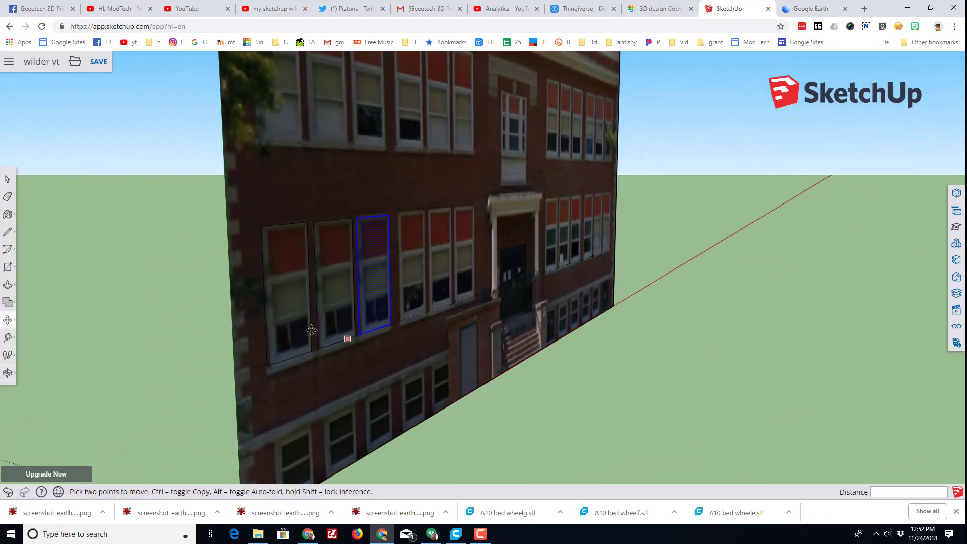
Try Push/Pull on the three window faces, then return them flush with the wall.
left_click(8, 284)
double_click(370, 284)
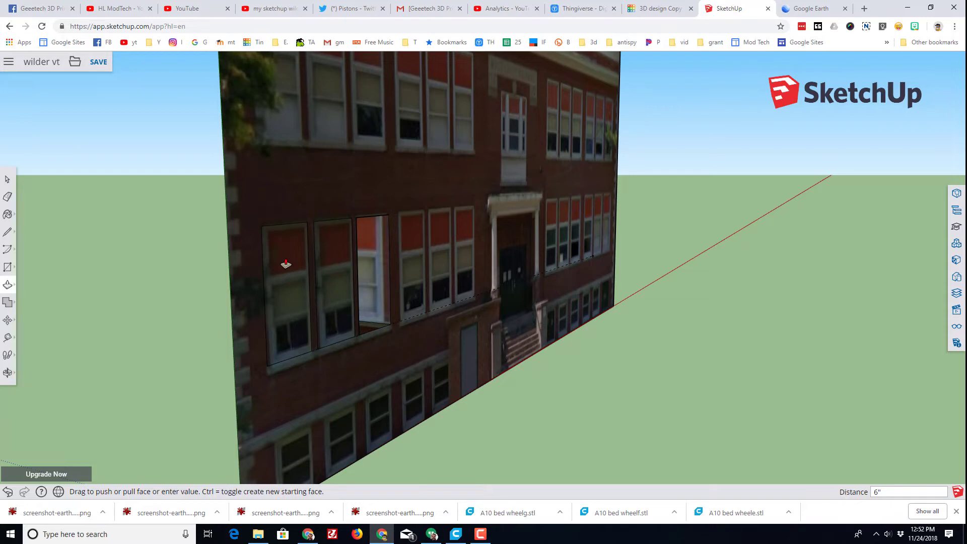
key("ctrl+z")
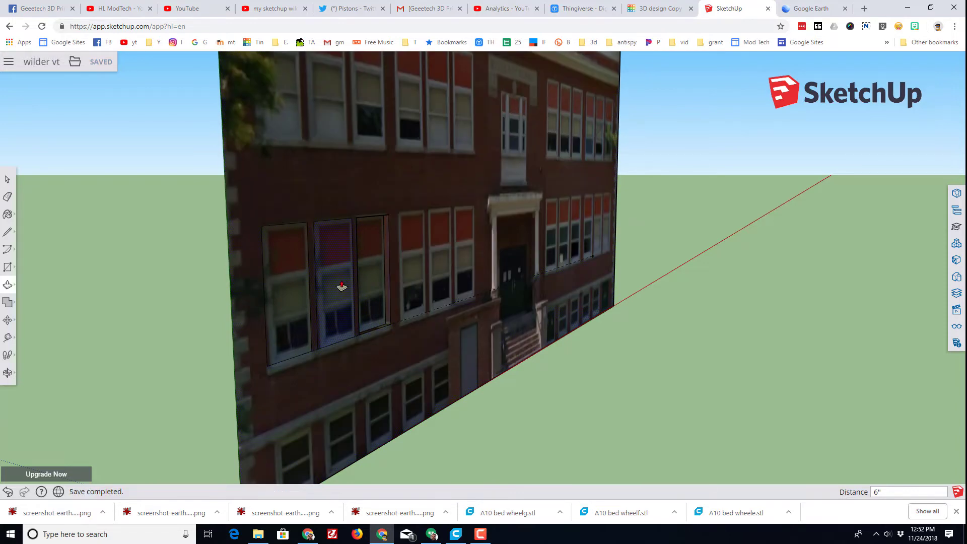
left_click_drag(342, 286, 454, 287)
middle_click_drag(242, 332, 453, 287)
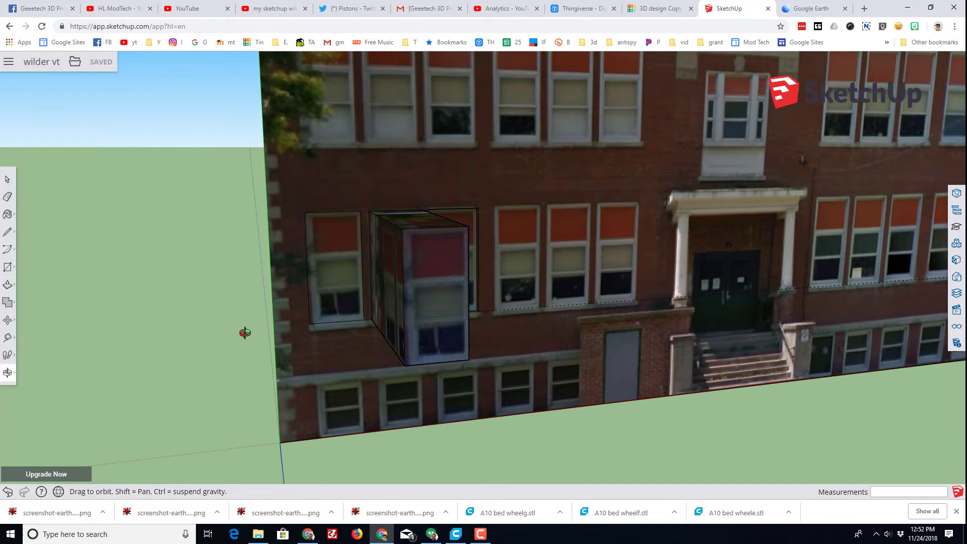
left_click_drag(423, 303, 489, 241)
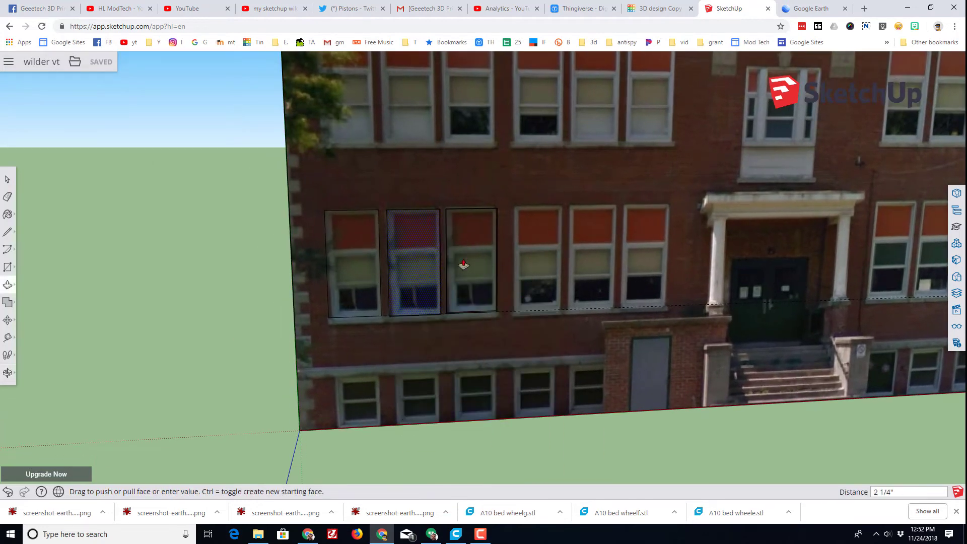
middle_click_drag(469, 262, 411, 312)
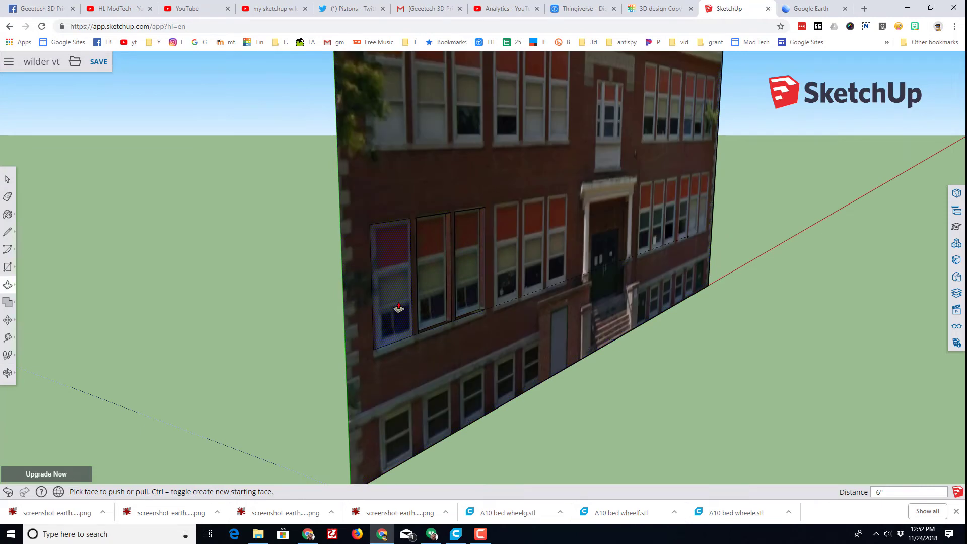
left_click_drag(399, 302, 403, 300)
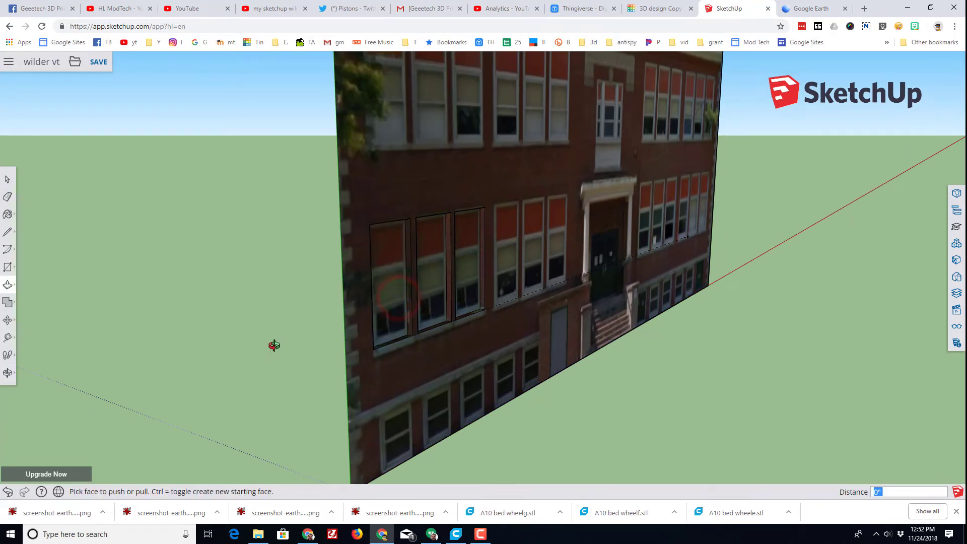
mouse_move(276, 346)
middle_mouse_down()
mouse_move(472, 346)
mouse_move(228, 340)
mouse_move(465, 334)
mouse_move(154, 344)
middle_mouse_up()
scroll(159, 333, "up", 3)
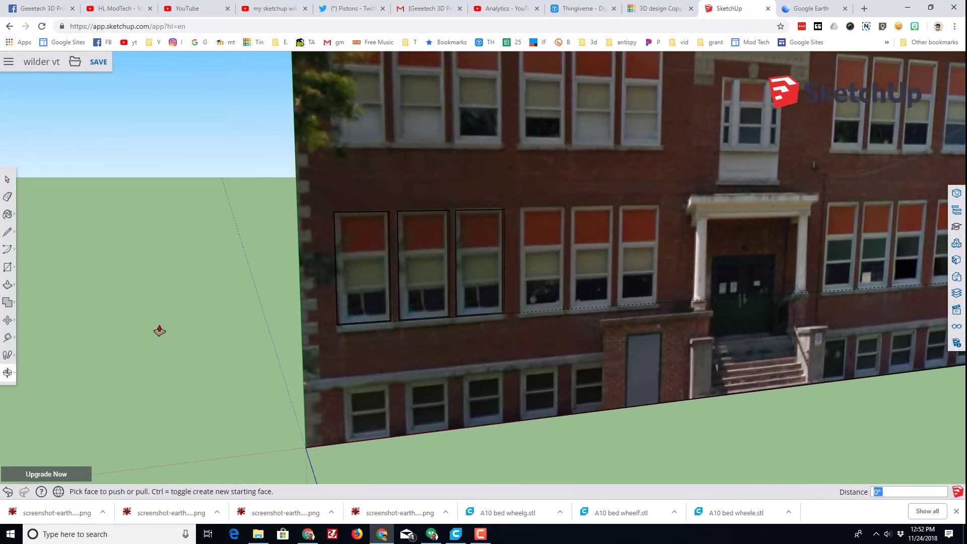
middle_click_drag(243, 328, 314, 308)
key("p")
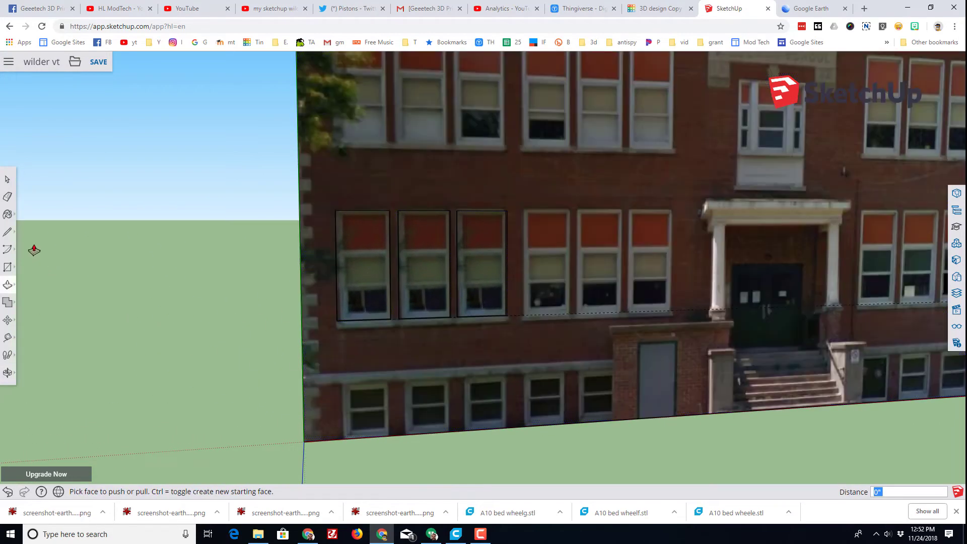
Select the three window outlines and Ctrl-copy them onto the next three windows.
left_click(6, 180)
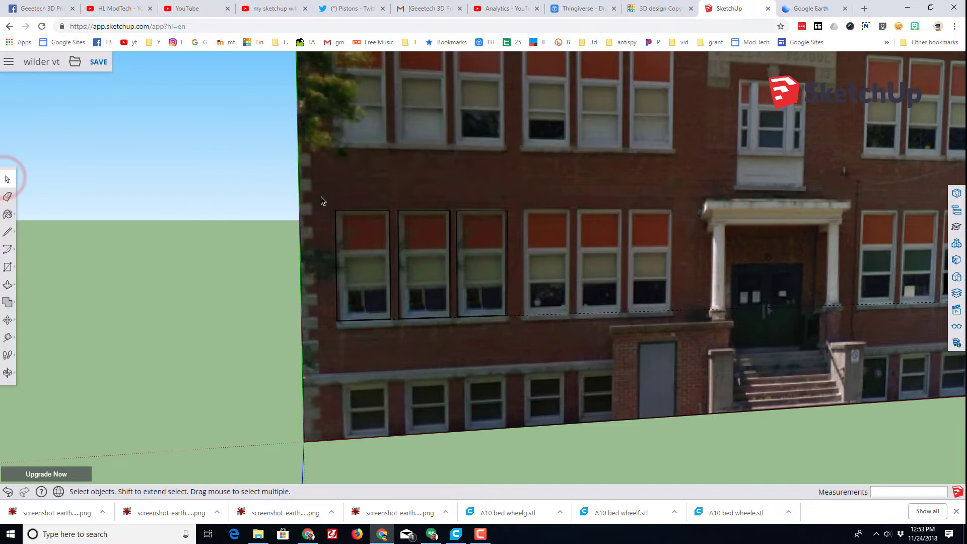
left_click_drag(323, 197, 523, 339)
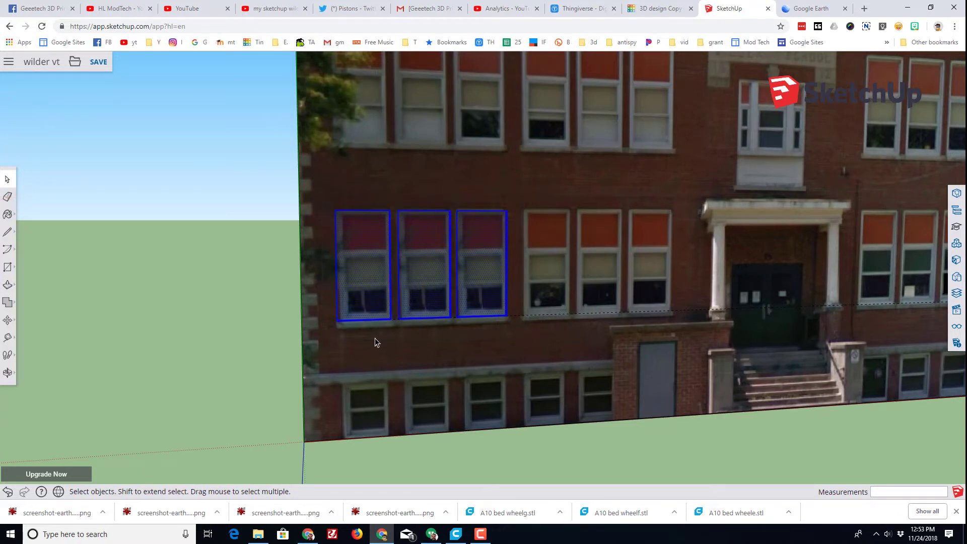
key("m")
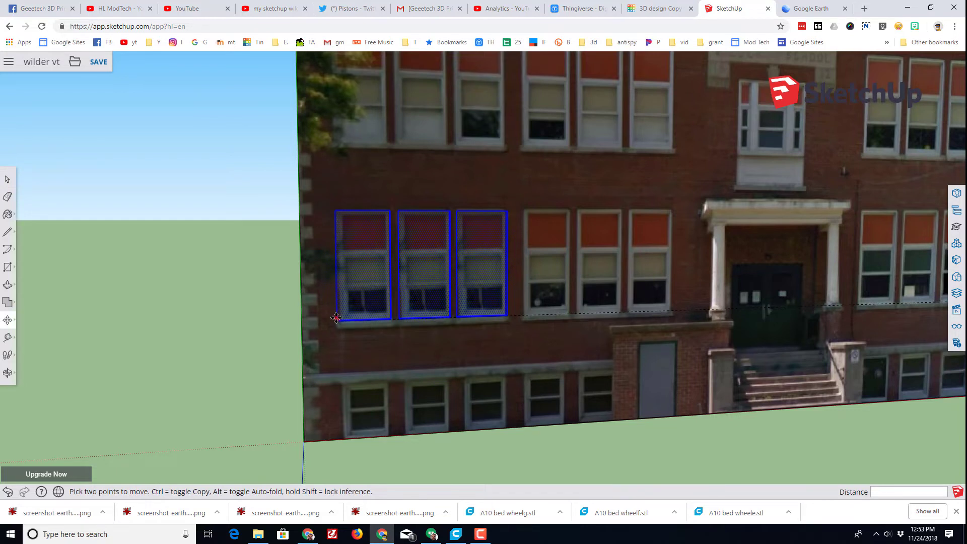
left_click(335, 319)
key("ctrl")
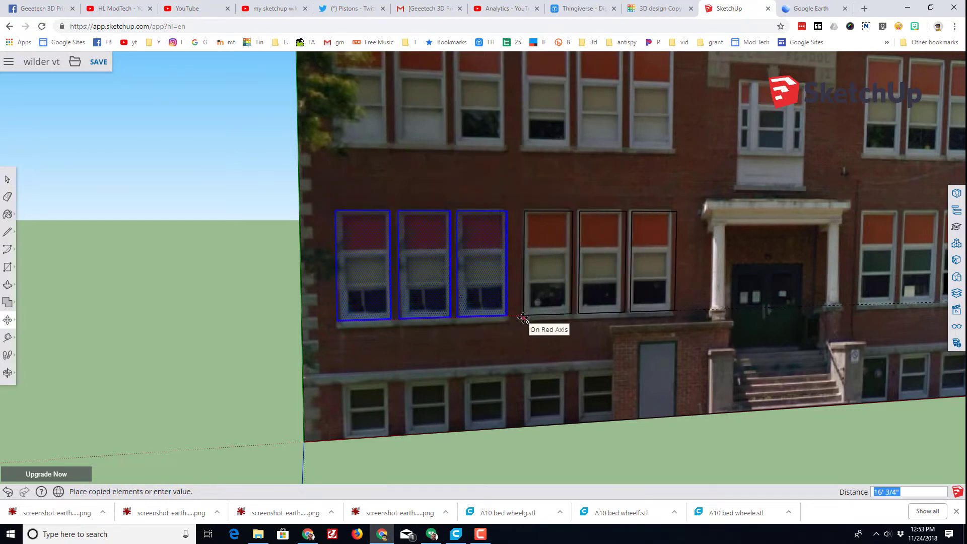
left_click(525, 320)
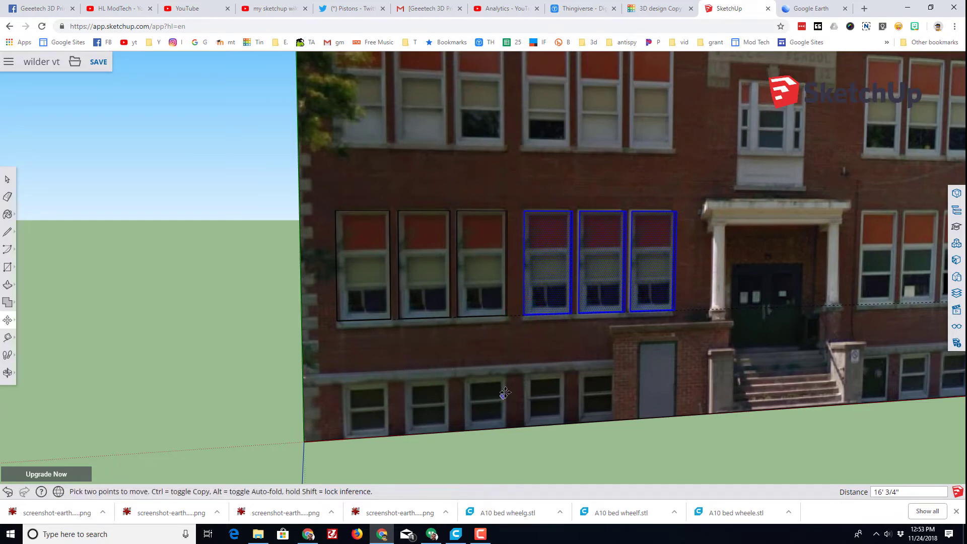
scroll(505, 393, "down", 5)
Copy the six second-floor window outlines up onto the third-floor windows.
key("space")
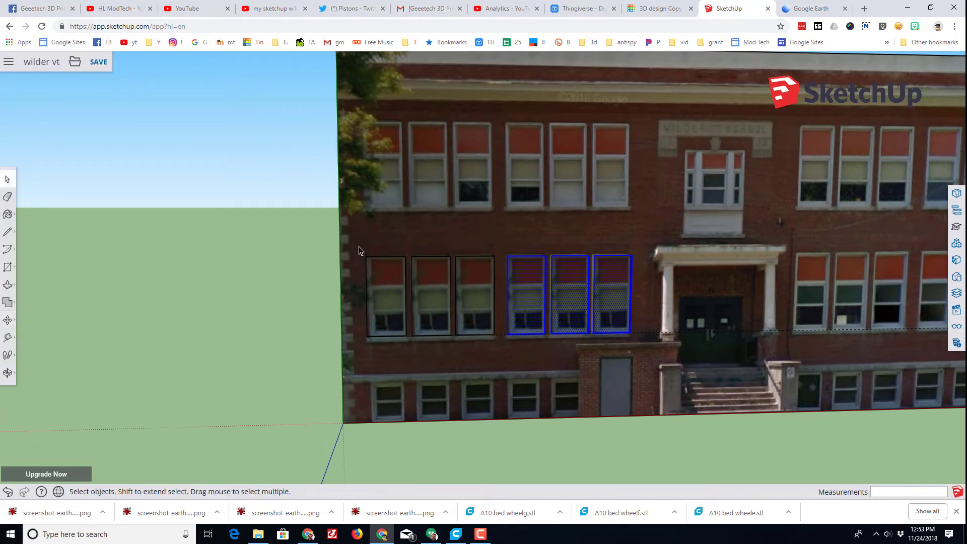
left_click_drag(359, 246, 653, 363)
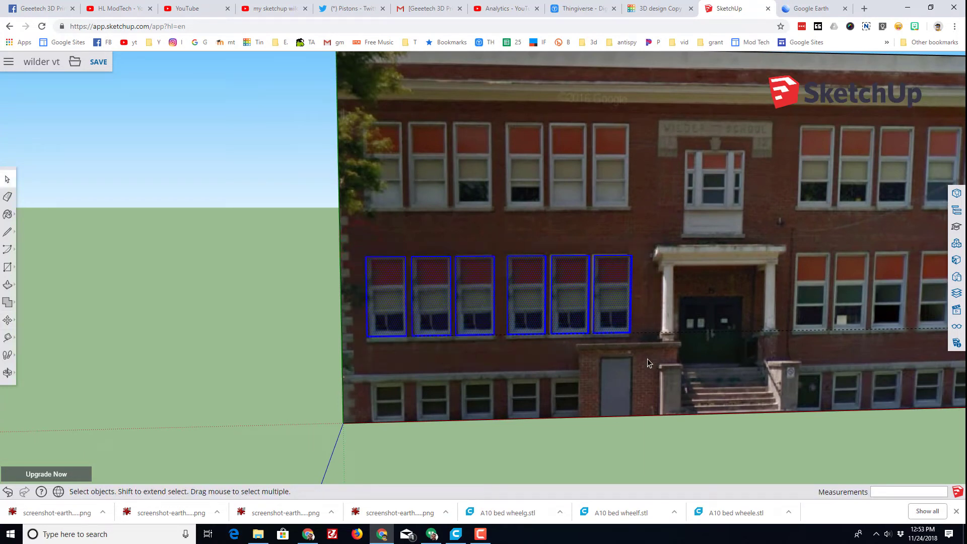
key("m")
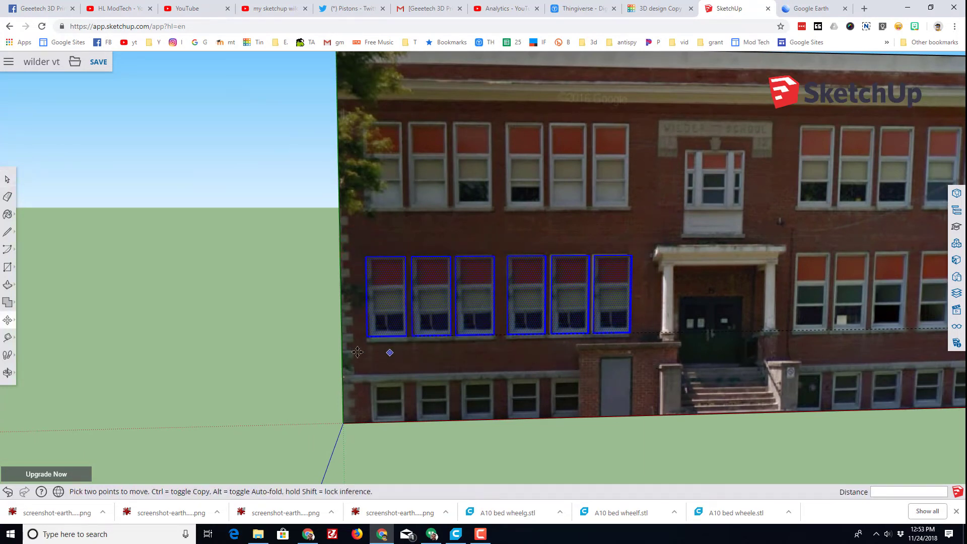
left_click(366, 334)
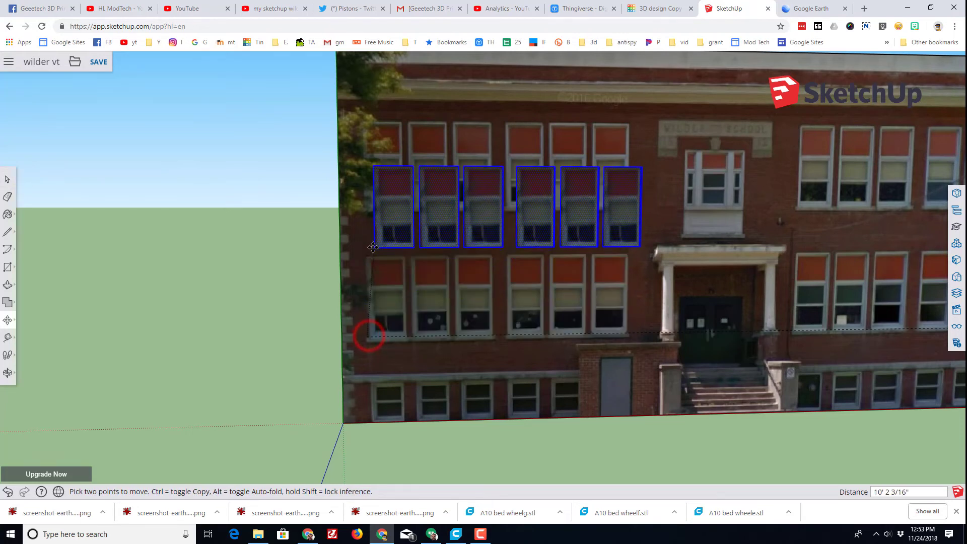
key("ctrl")
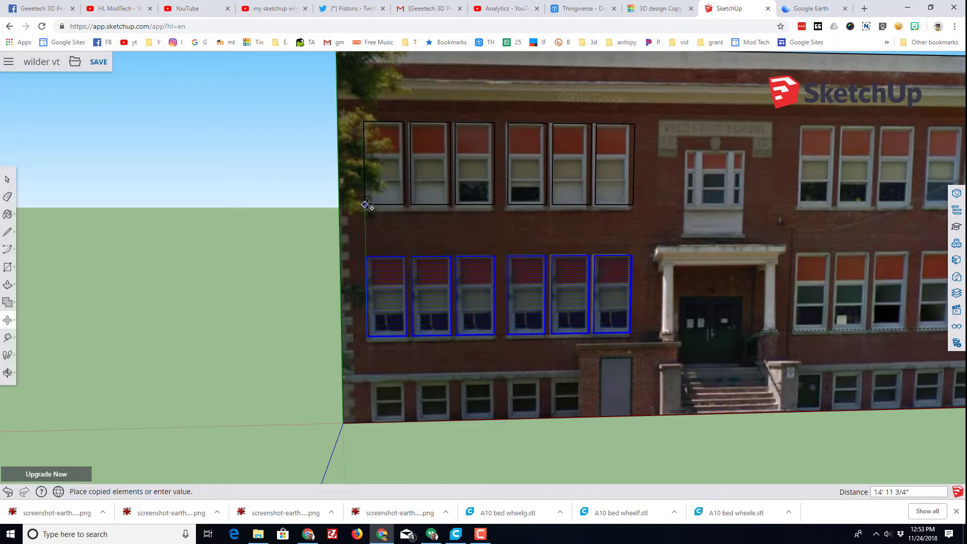
left_click(366, 206)
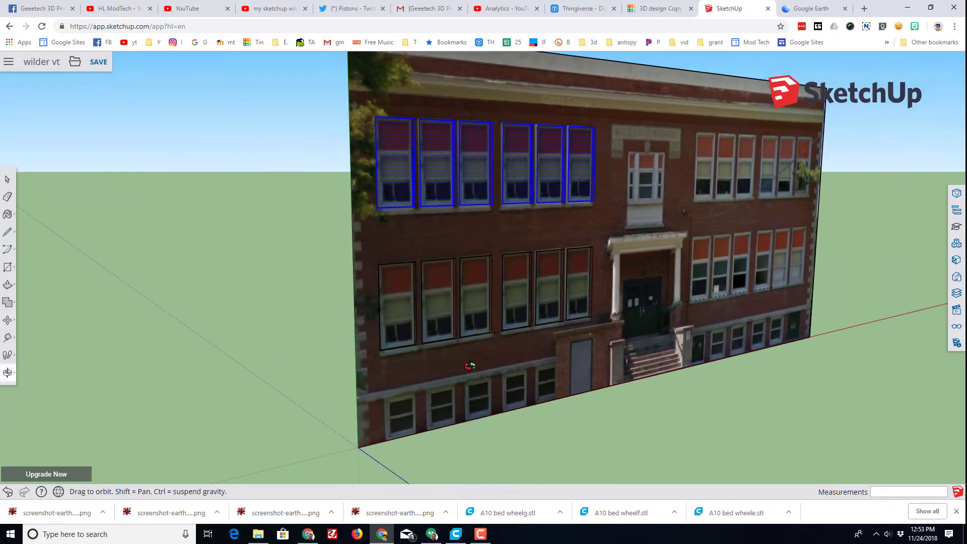
mouse_move(287, 336)
middle_mouse_down()
mouse_move(343, 358)
mouse_move(265, 347)
middle_mouse_up()
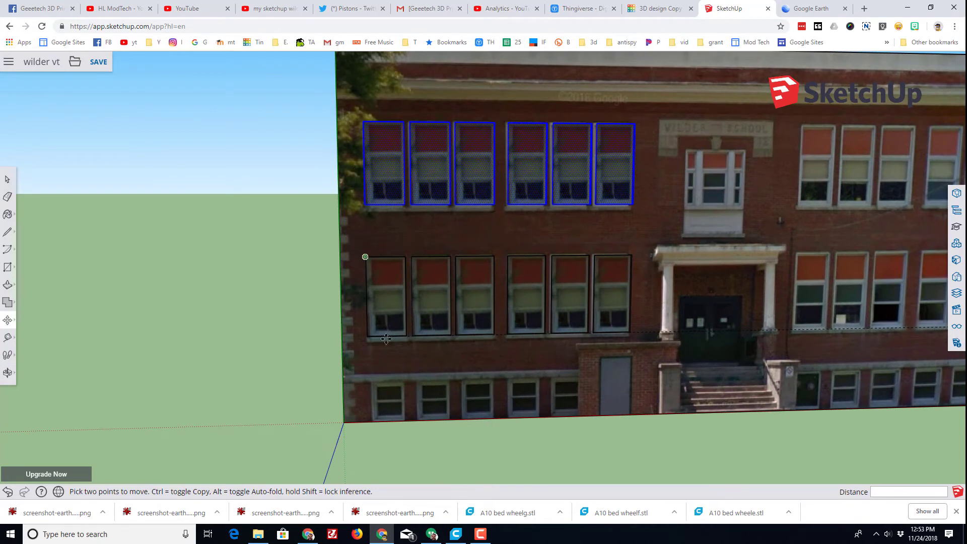
Copy all twelve outlines onto the windows right of the entrance.
left_click(5, 180)
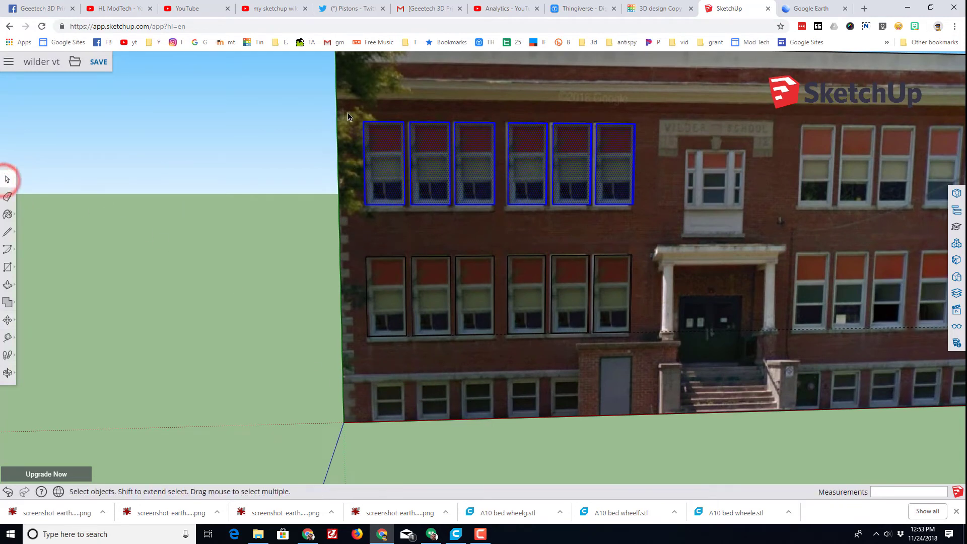
left_click_drag(348, 113, 648, 349)
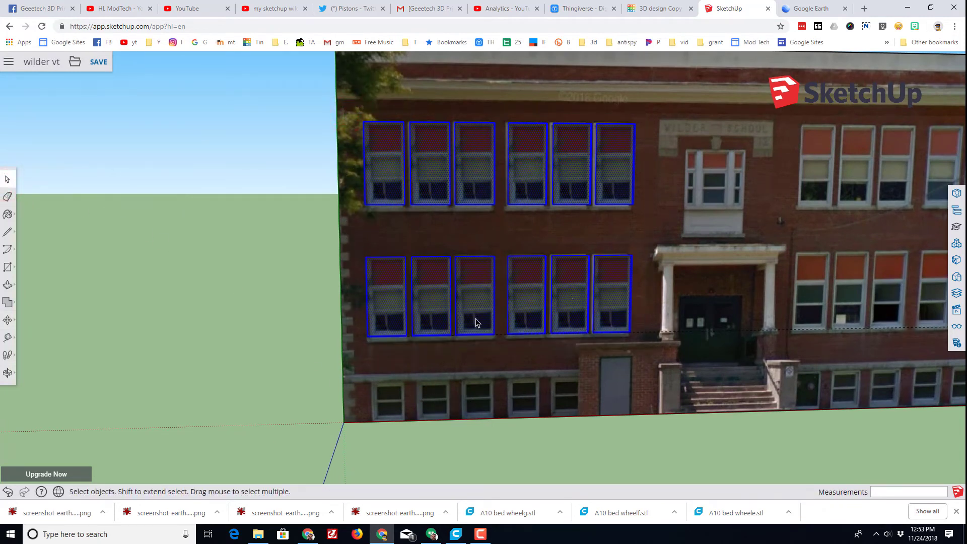
key("m")
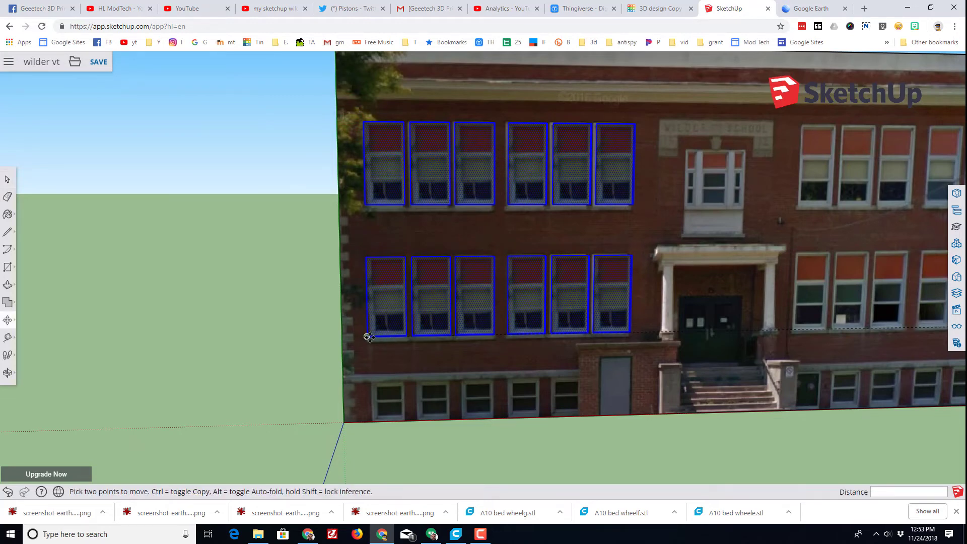
left_click(369, 335)
key("ctrl")
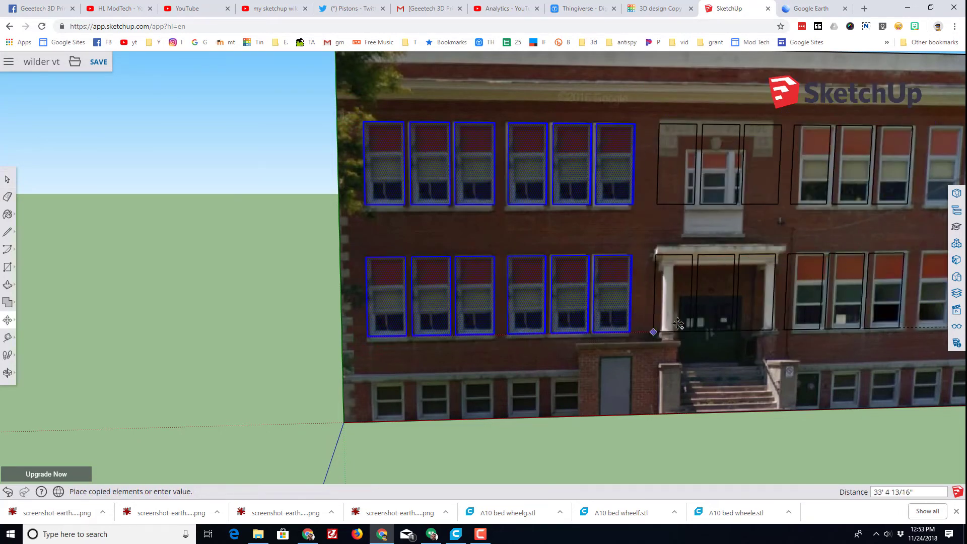
left_click(793, 335)
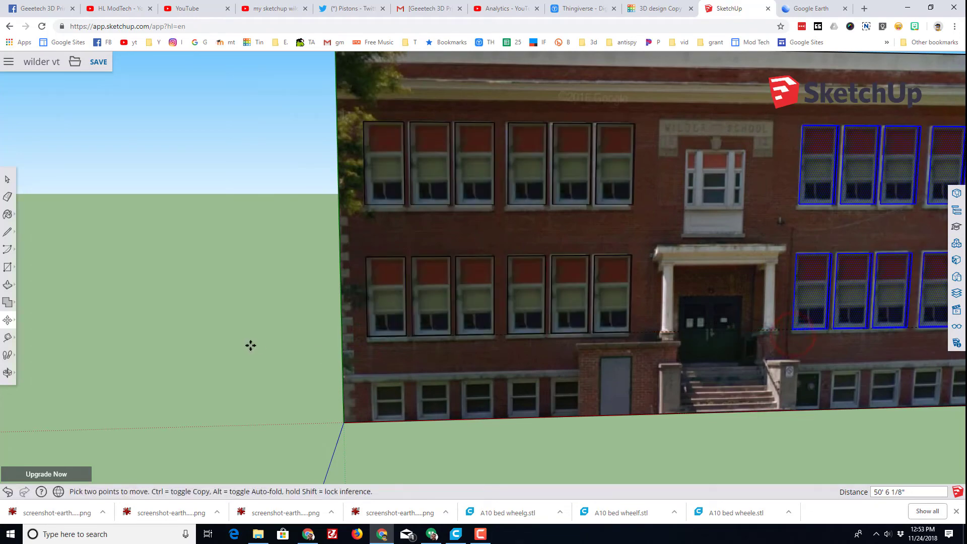
mouse_move(250, 348)
middle_mouse_down()
mouse_move(733, 405)
mouse_move(168, 395)
mouse_move(492, 423)
mouse_move(713, 422)
mouse_move(529, 384)
middle_mouse_up()
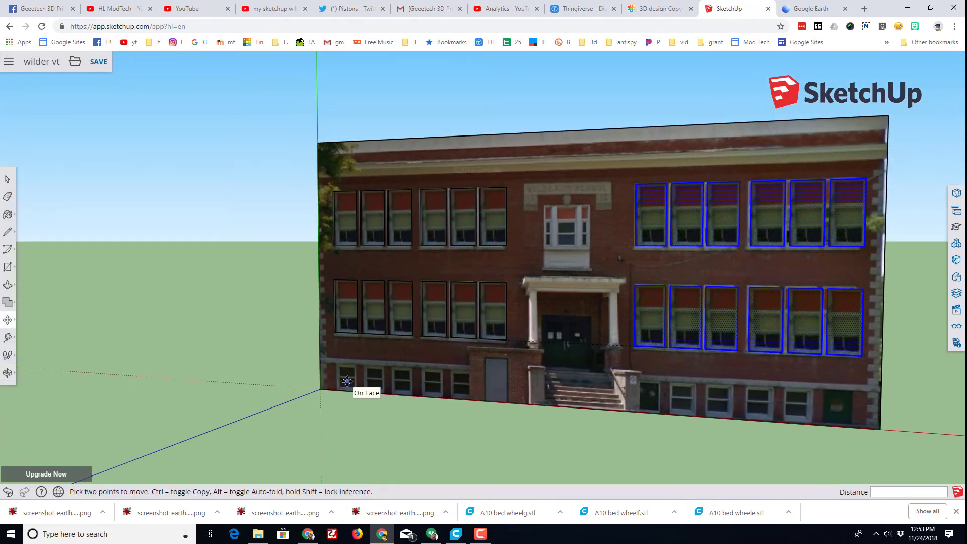
Draw a thin rectangle across the facade just above the basement windows.
mouse_move(346, 382)
middle_mouse_down()
mouse_move(231, 144)
mouse_move(181, 136)
mouse_move(215, 382)
middle_mouse_up()
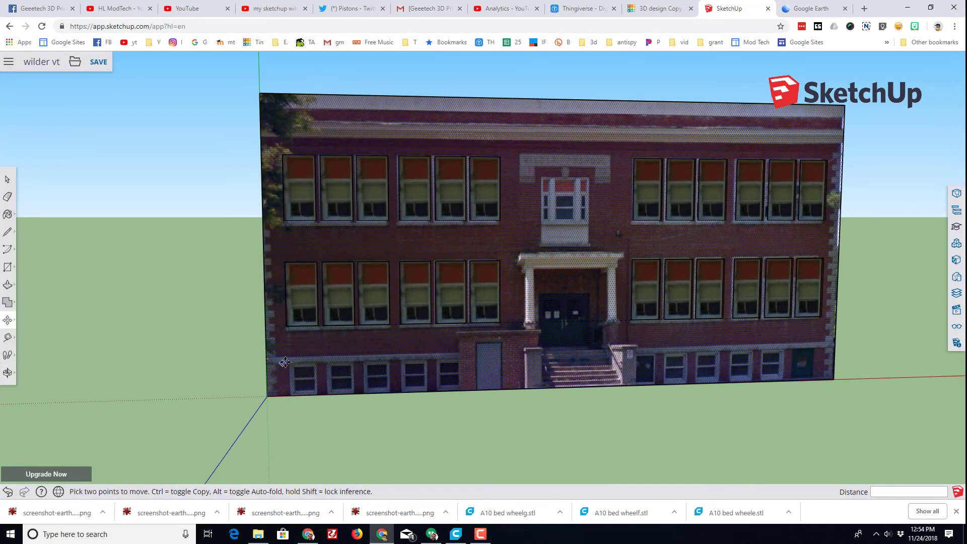
left_click(8, 266)
scroll(295, 379, "up", 4)
scroll(312, 371, "up", 2)
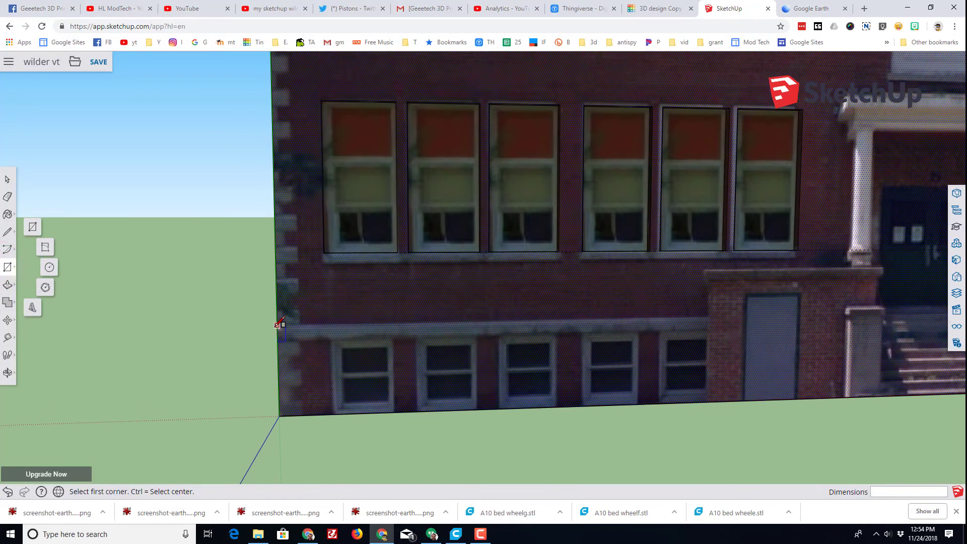
left_click(277, 326)
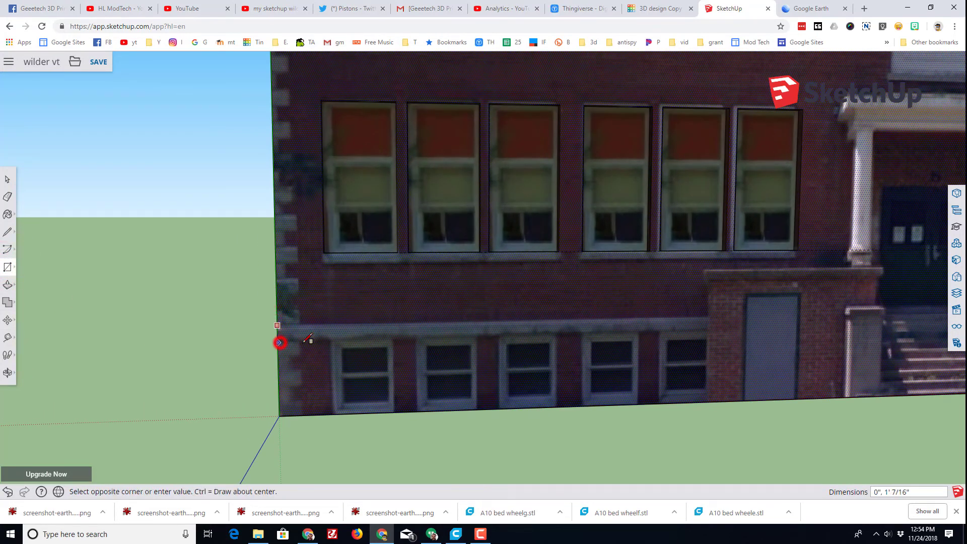
scroll(308, 338, "down", 6)
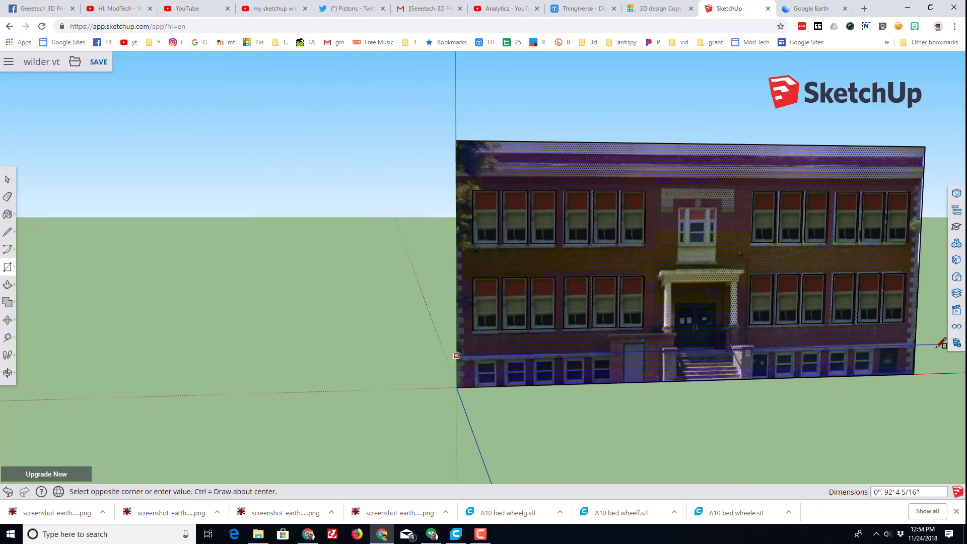
scroll(942, 344, "up", 4)
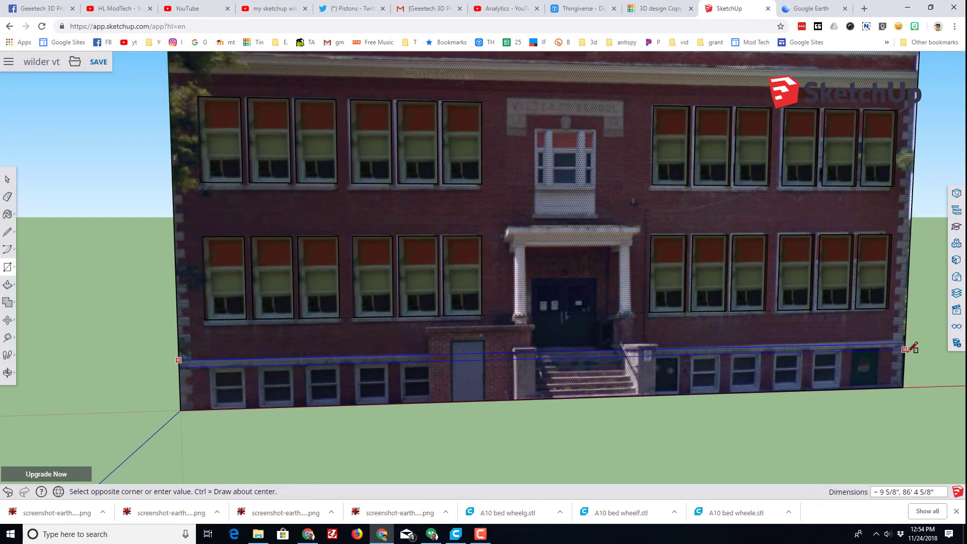
scroll(912, 348, "up", 3)
scroll(910, 346, "up", 3)
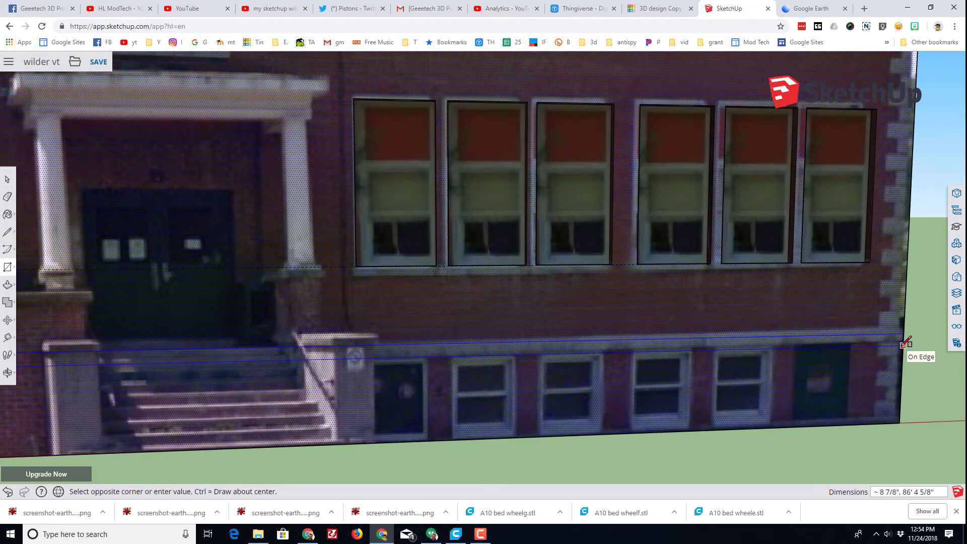
left_click(906, 345)
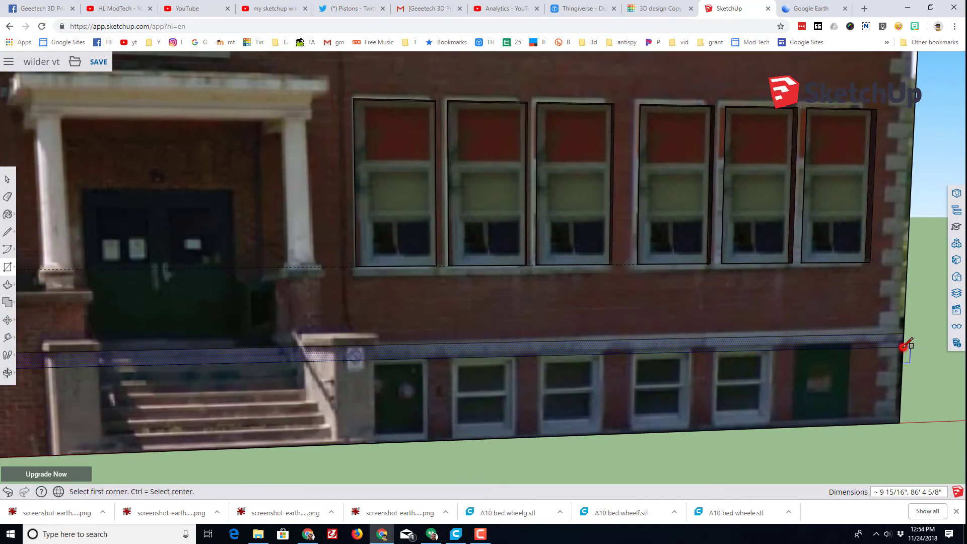
Draw a short line near the band's left end, then erase it.
mouse_move(917, 340)
middle_mouse_down()
mouse_move(476, 351)
mouse_move(302, 226)
middle_mouse_up()
left_click(8, 231)
scroll(54, 237, "up", 2)
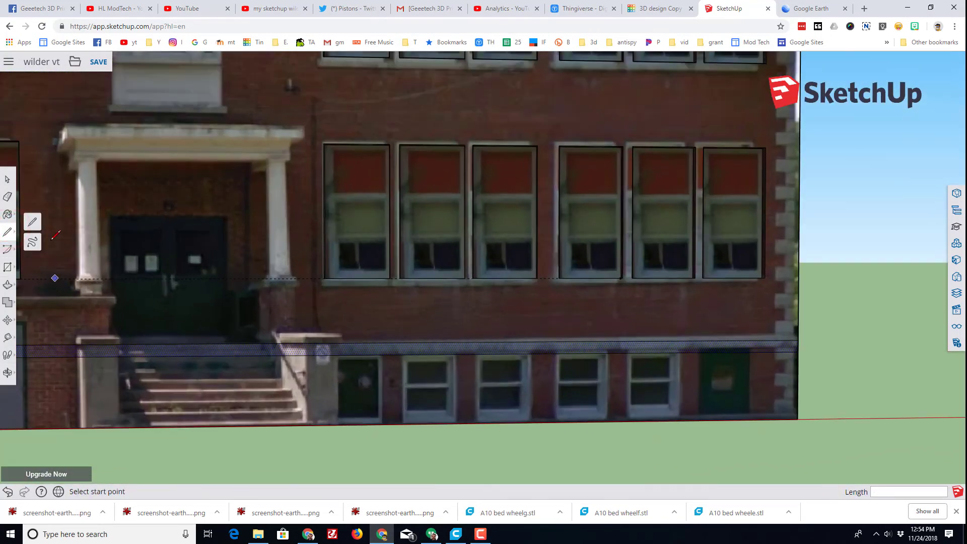
left_click(31, 221)
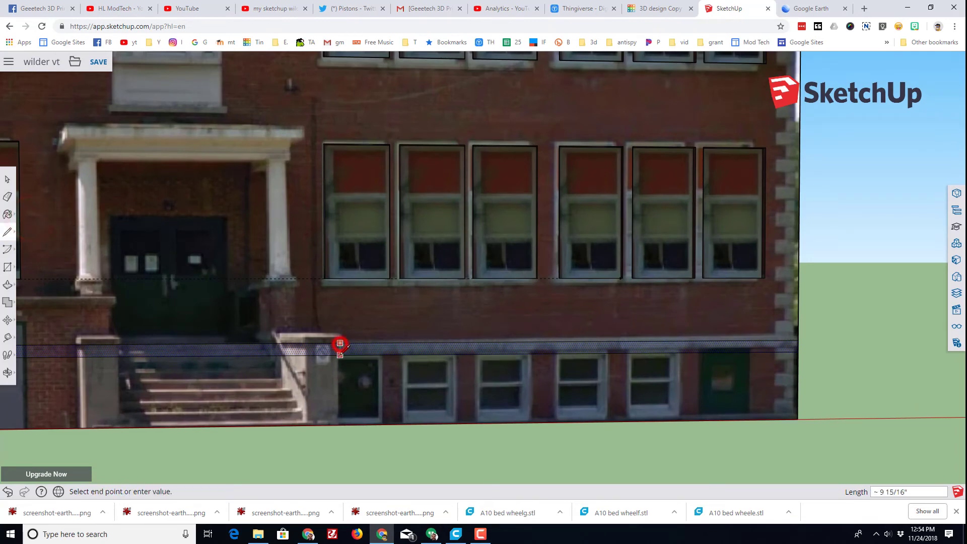
key("Escape")
scroll(340, 347, "down", 5)
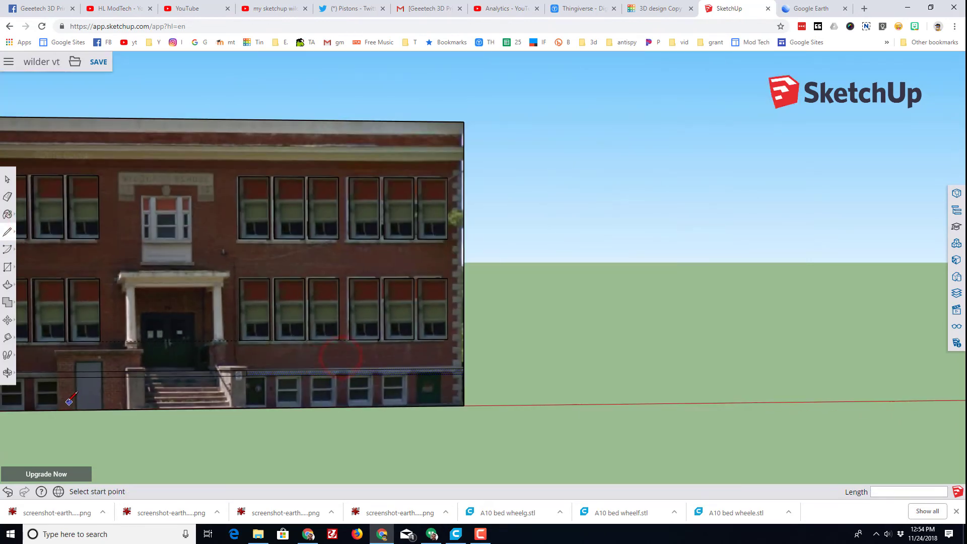
scroll(56, 377, "up", 2)
left_click(55, 370)
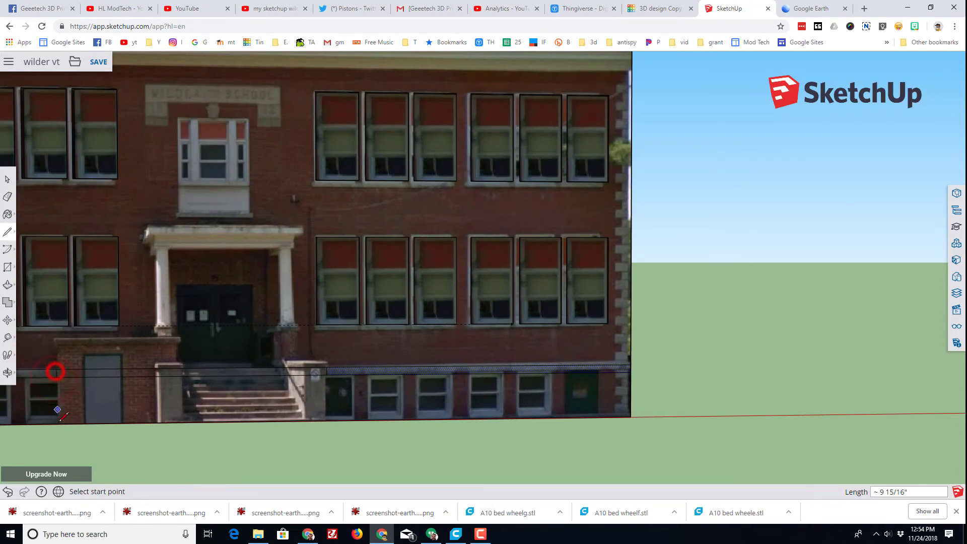
left_click(8, 198)
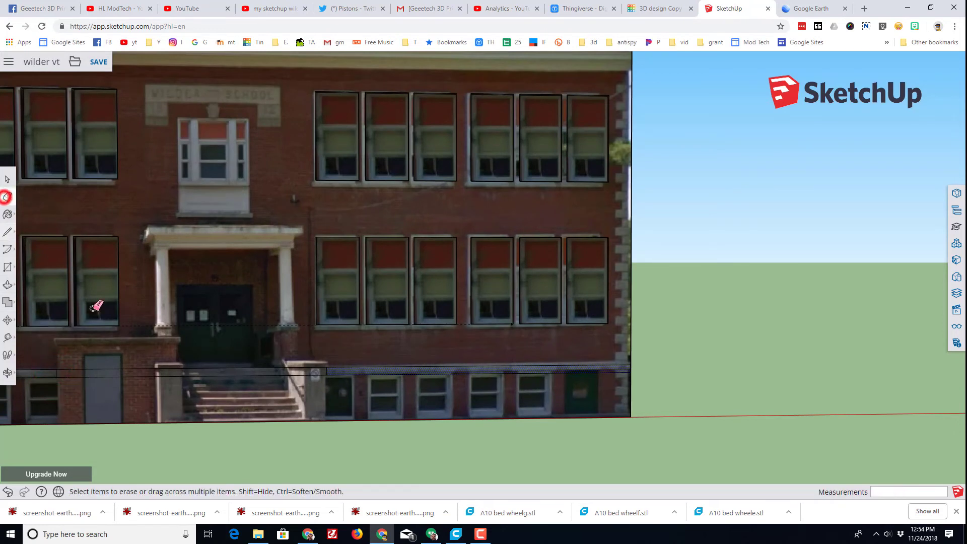
left_click(119, 369)
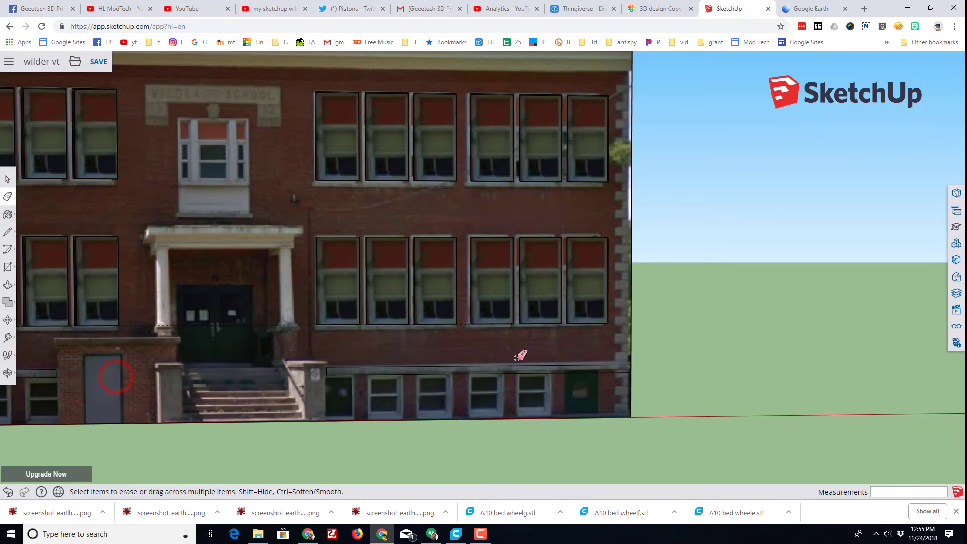
Push/Pull the right and left band strips outward 4" each.
middle_click_drag(520, 355, 355, 420)
key("p")
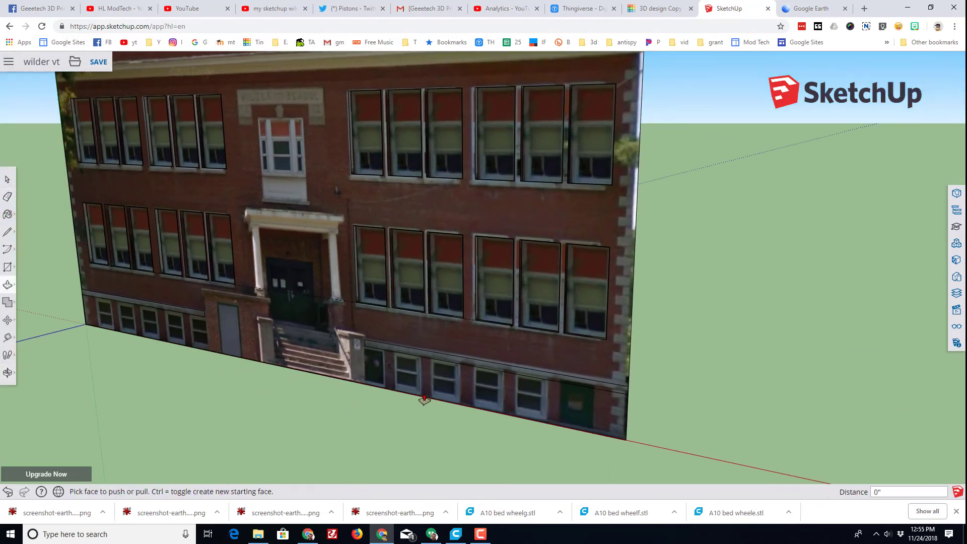
left_click_drag(445, 361, 427, 370)
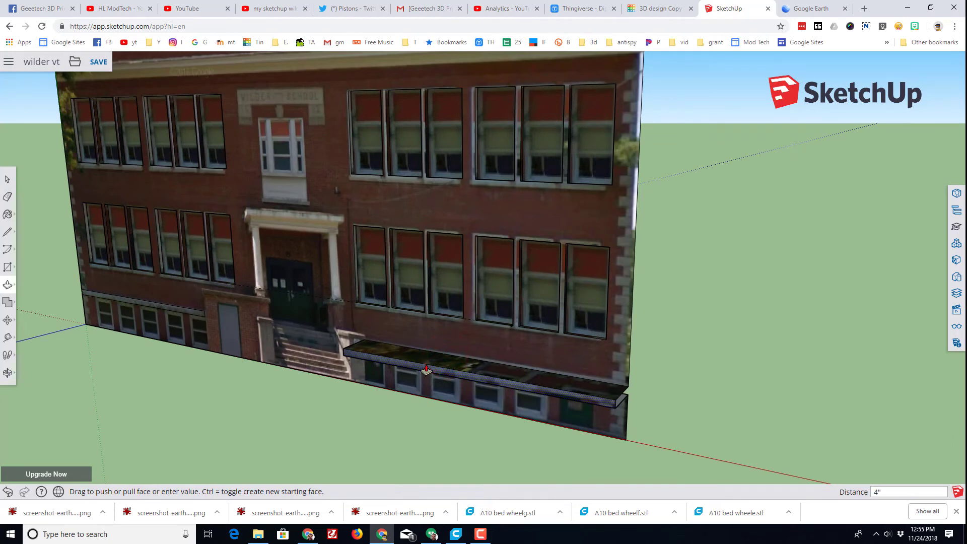
key("Return")
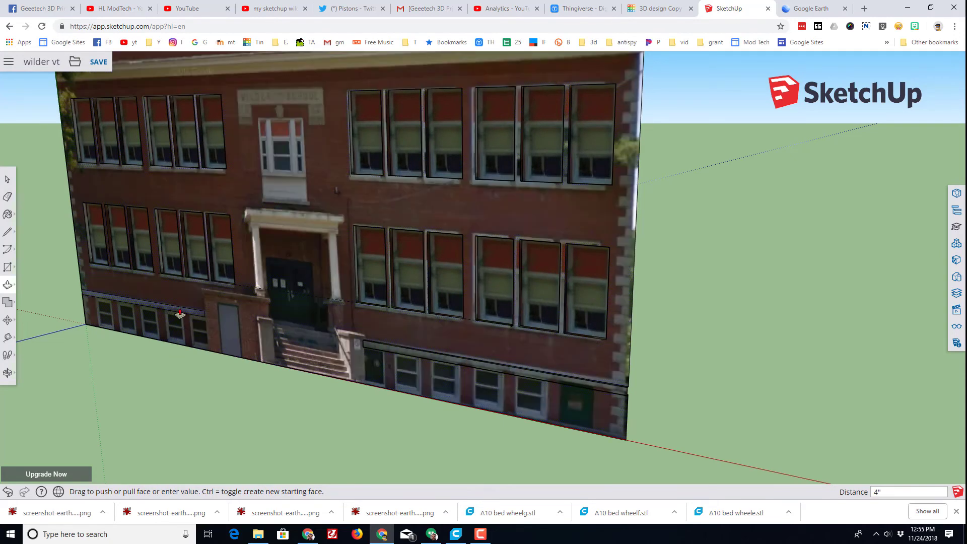
left_click_drag(180, 314, 155, 317)
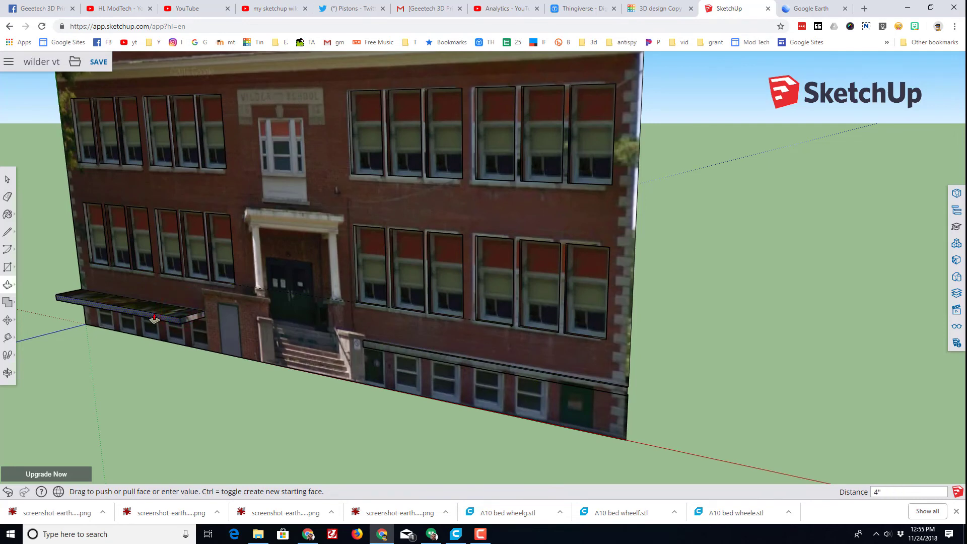
key("ctrl+z")
scroll(127, 370, "down", 3)
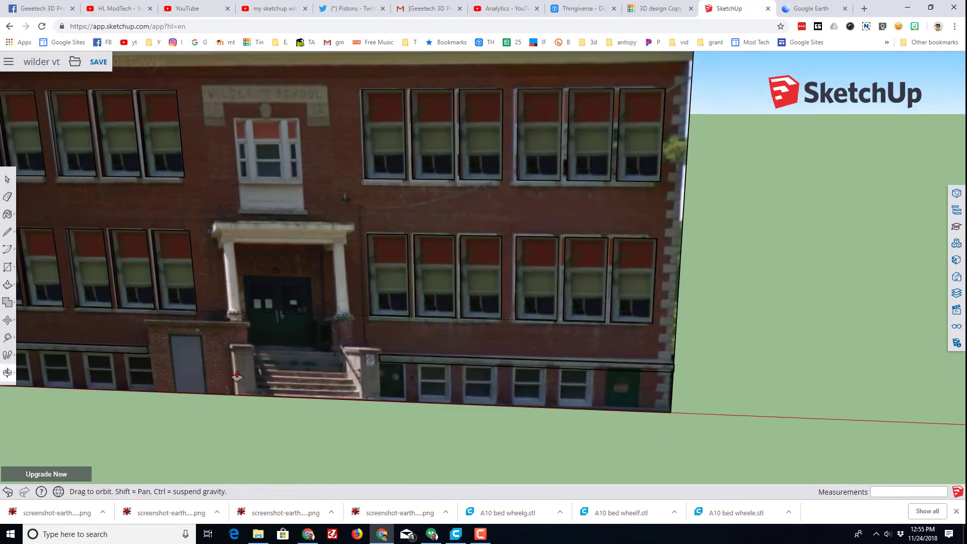
scroll(127, 369, "down", 3)
scroll(126, 369, "down", 2)
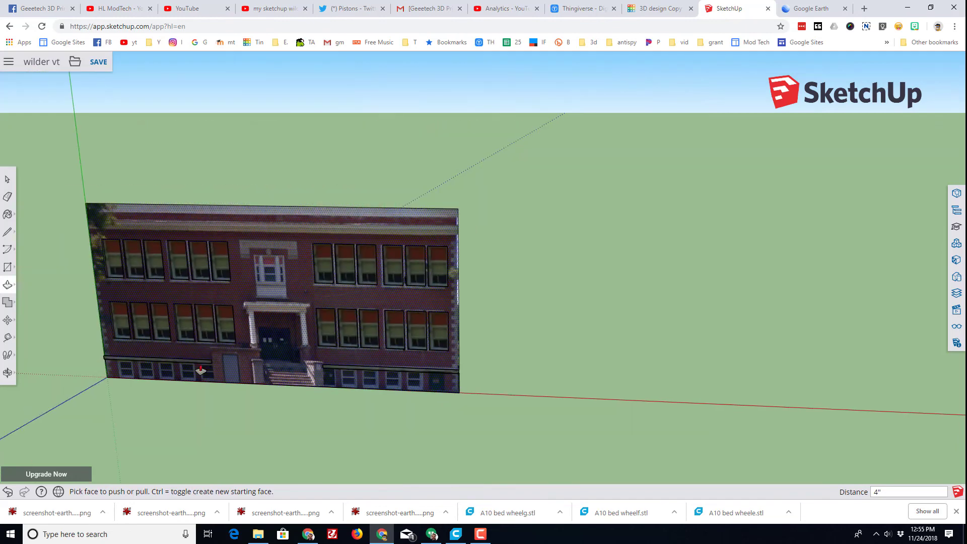
Save 'wilder vt', then unhide all the hidden walls and roof from the Display panel.
left_click(98, 62)
middle_click_drag(125, 407, 361, 407)
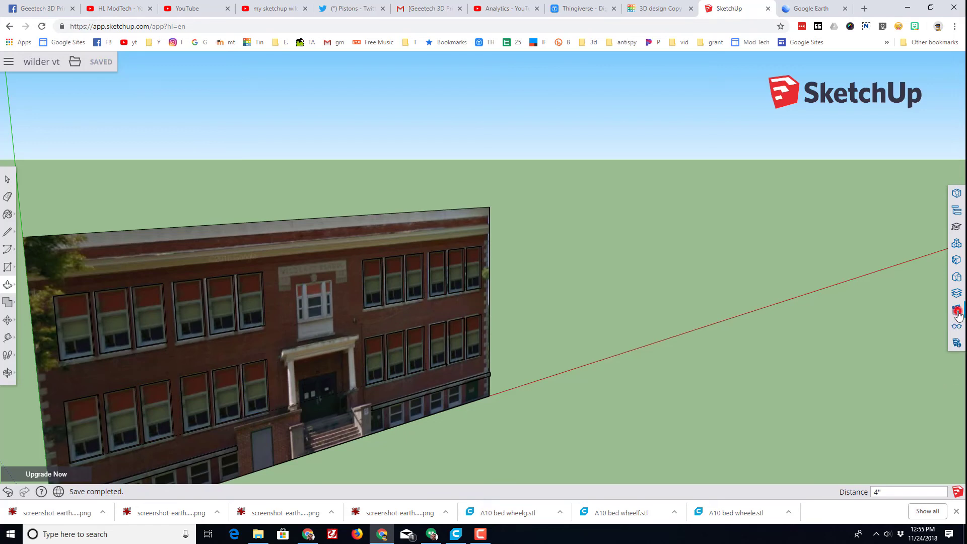
left_click(957, 313)
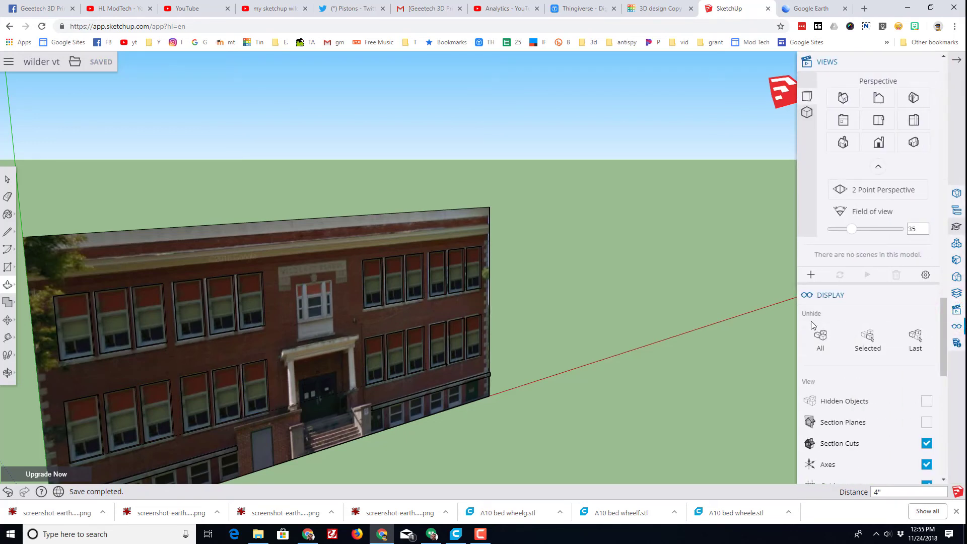
left_click(821, 340)
scroll(408, 295, "down", 3)
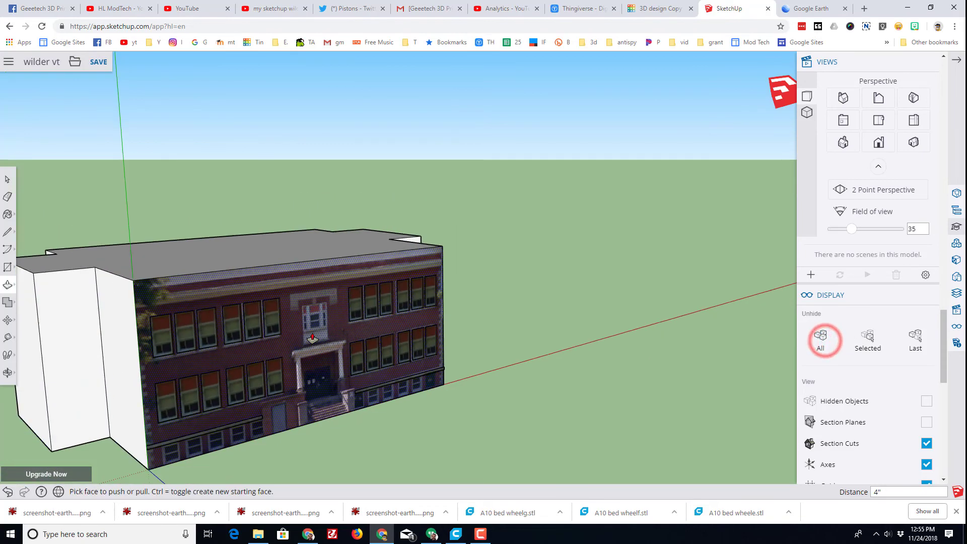
scroll(327, 222, "down", 2)
Save the model again and orbit around the complete school building.
left_click(99, 61)
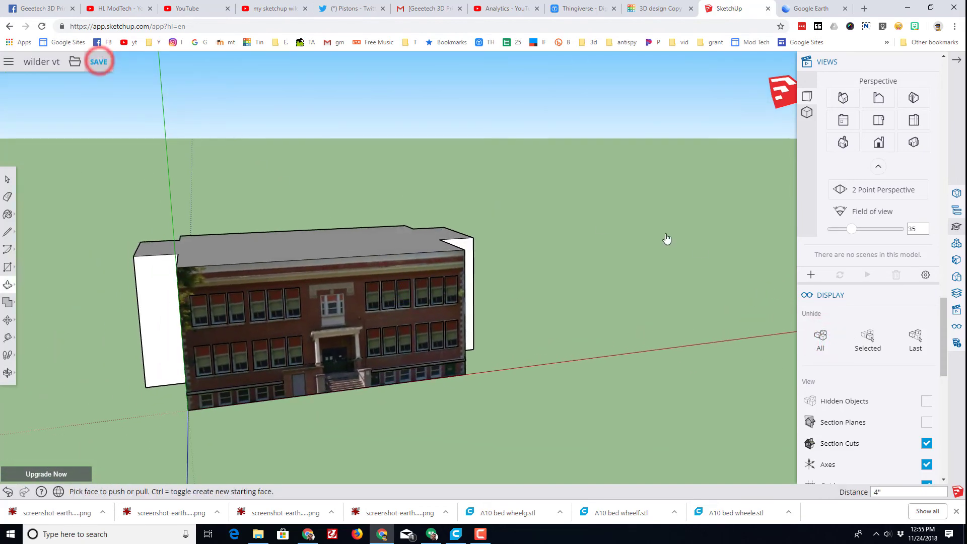
mouse_move(454, 253)
middle_mouse_down()
mouse_move(490, 253)
mouse_move(374, 388)
middle_mouse_up()
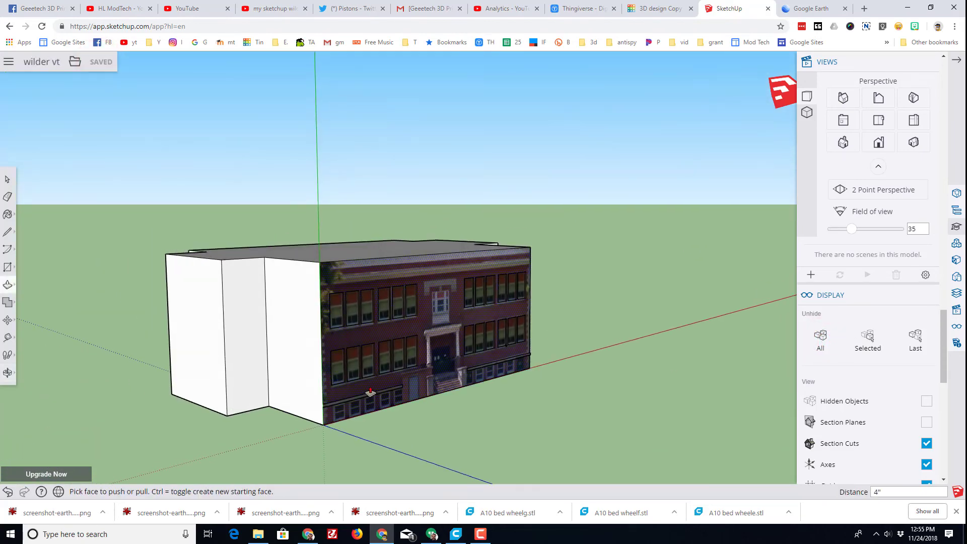
mouse_move(588, 379)
middle_mouse_down()
mouse_move(529, 340)
mouse_move(642, 332)
middle_mouse_up()
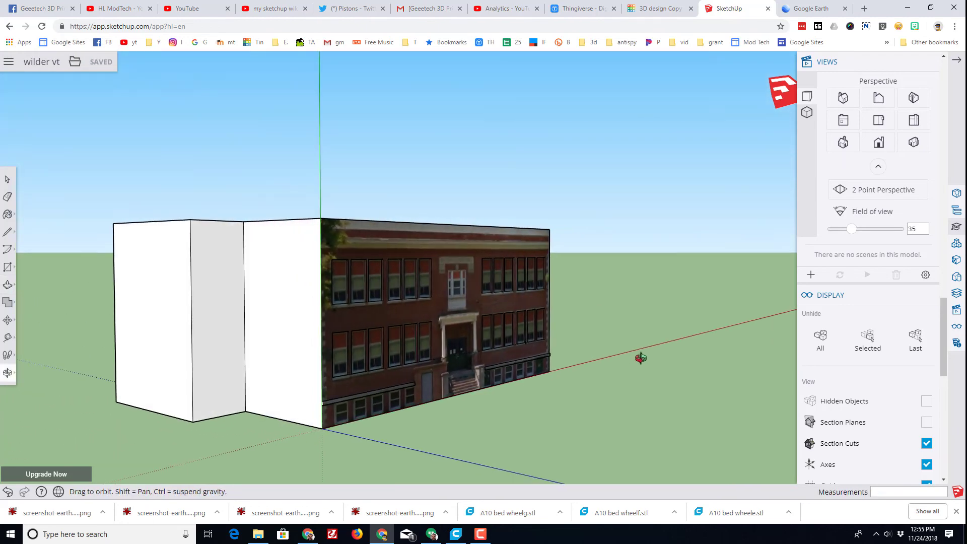
scroll(226, 332, "up", 4)
mouse_move(225, 332)
middle_mouse_down()
mouse_move(589, 312)
mouse_move(642, 321)
mouse_move(612, 352)
mouse_move(469, 283)
mouse_move(645, 309)
mouse_move(527, 338)
mouse_move(642, 318)
mouse_move(446, 306)
mouse_move(529, 309)
mouse_move(453, 287)
mouse_move(340, 227)
mouse_move(299, 162)
mouse_move(435, 249)
mouse_move(468, 253)
mouse_move(379, 257)
mouse_move(521, 253)
mouse_move(323, 263)
mouse_move(311, 278)
middle_mouse_up()
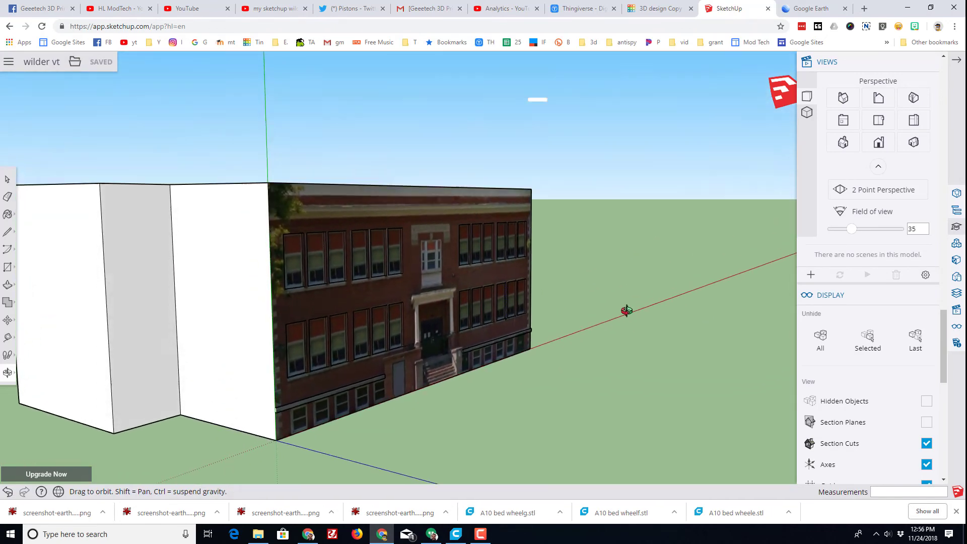
scroll(571, 327, "up", 3)
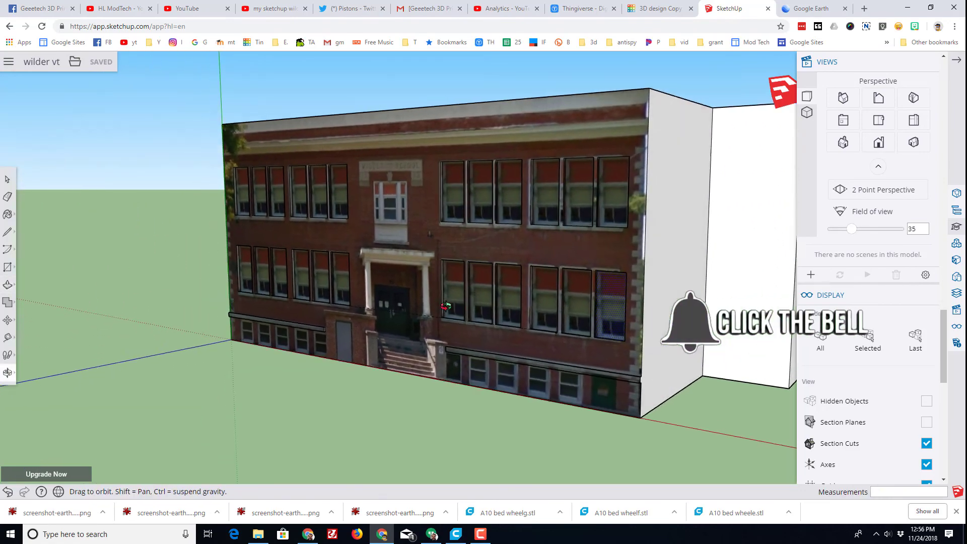
scroll(446, 305, "up", 2)
scroll(442, 308, "up", 2)
scroll(438, 310, "up", 2)
scroll(536, 310, "up", 2)
scroll(548, 310, "up", 2)
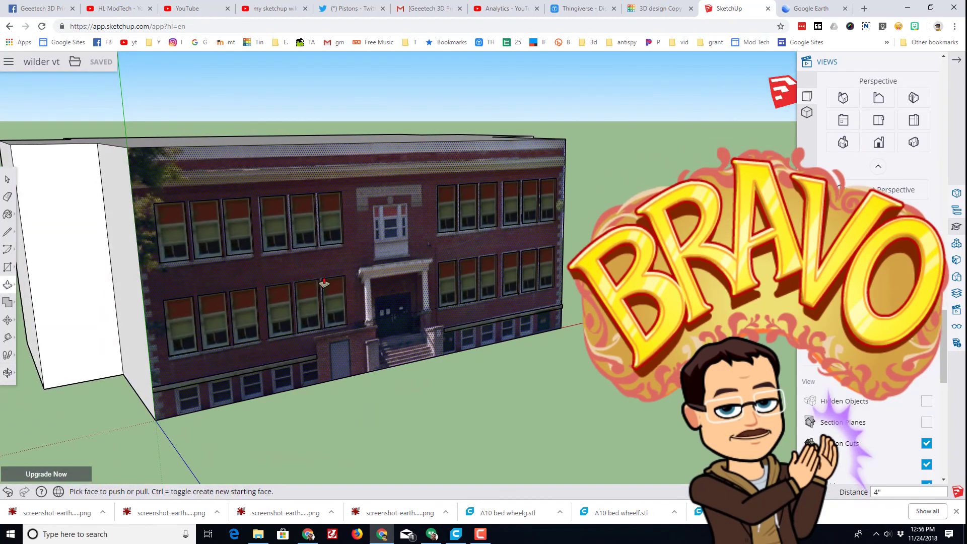